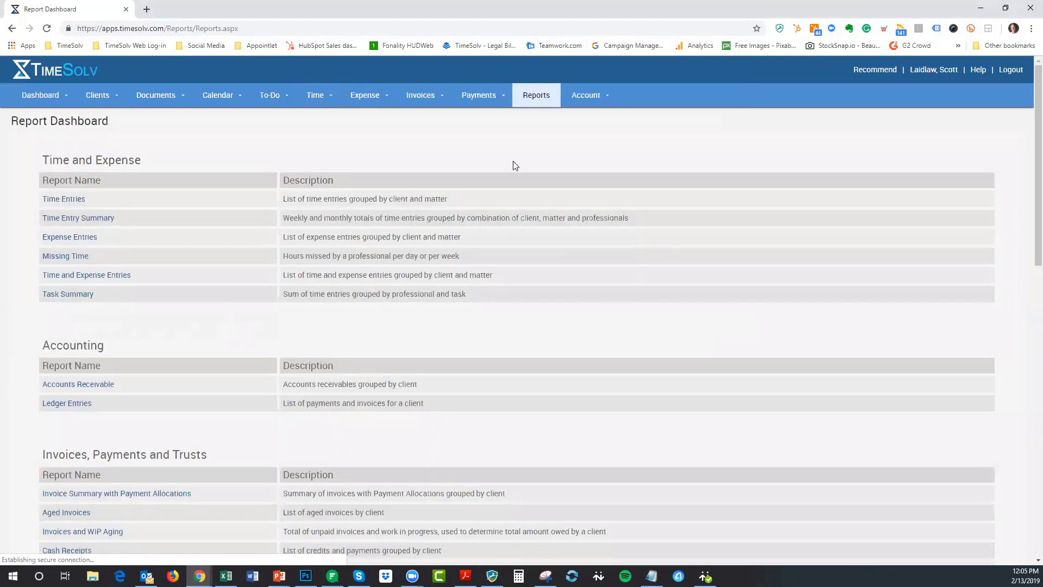
pyautogui.scroll(-10, 514, 165)
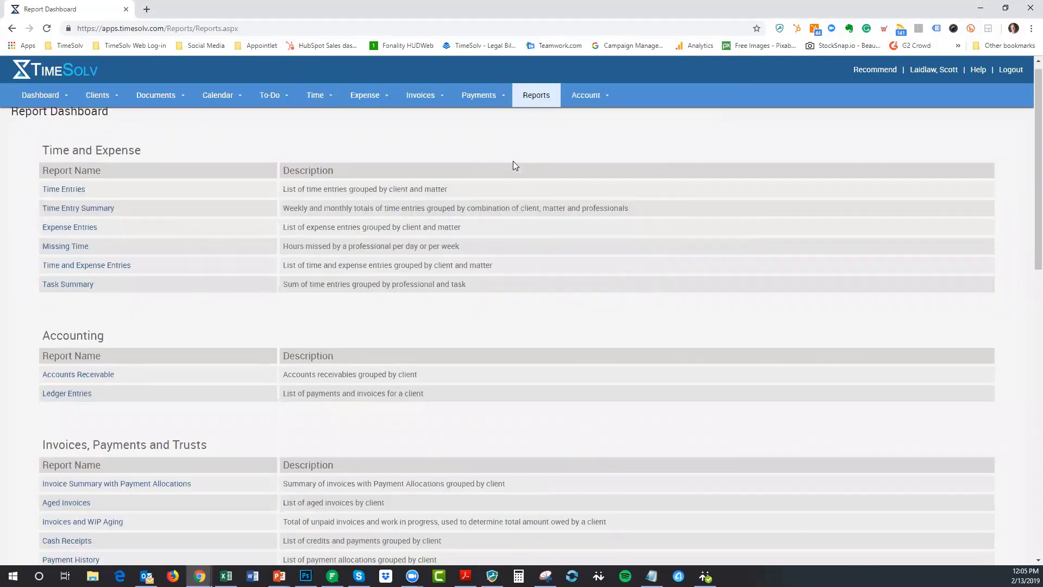
pyautogui.scroll(-3, 515, 164)
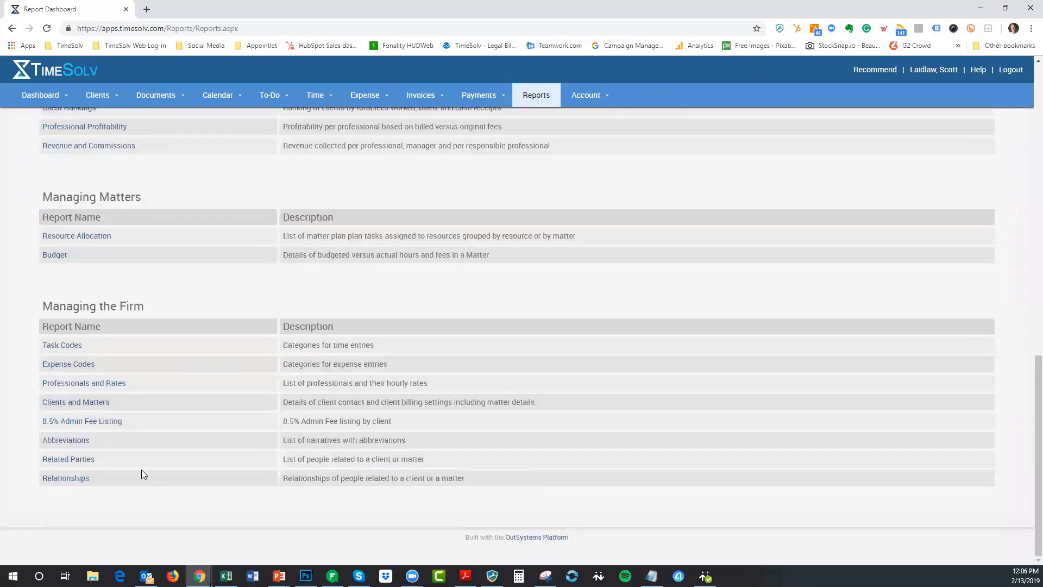
pyautogui.scroll(8, 180, 363)
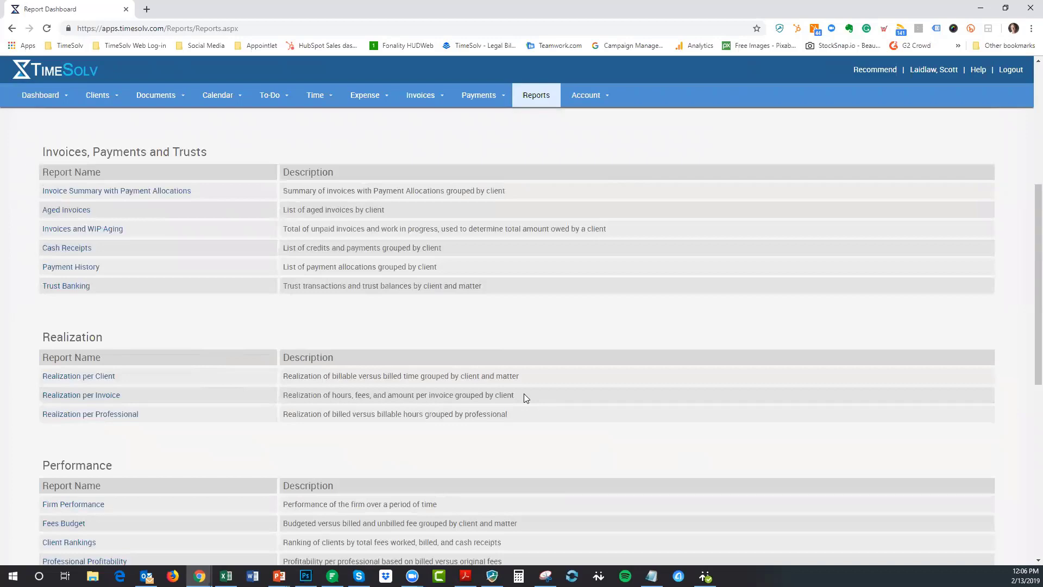
pyautogui.scroll(-4, 525, 396)
pyautogui.scroll(-2, 525, 398)
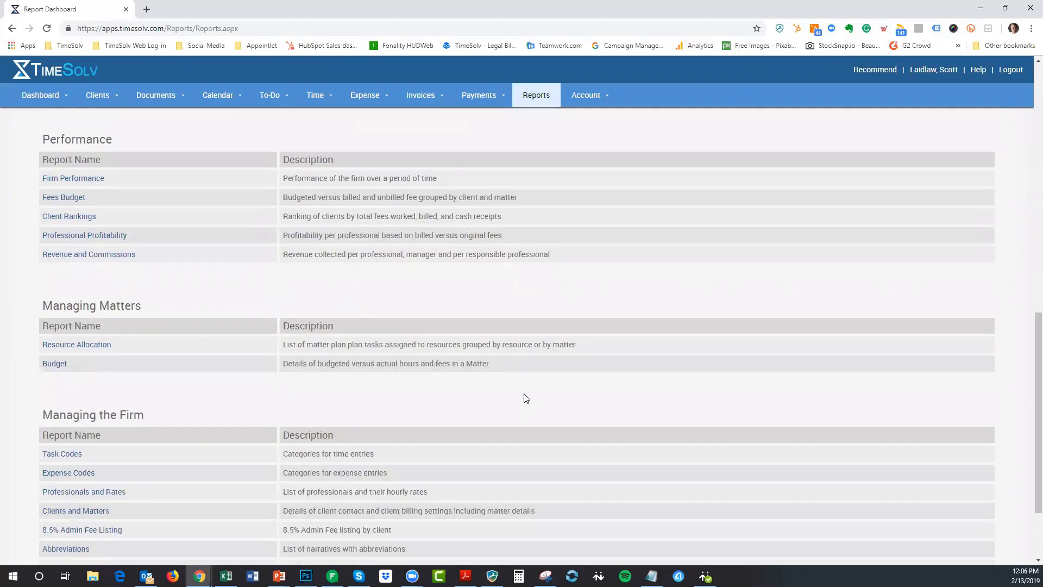
pyautogui.scroll(-2, 525, 398)
pyautogui.scroll(6, 526, 398)
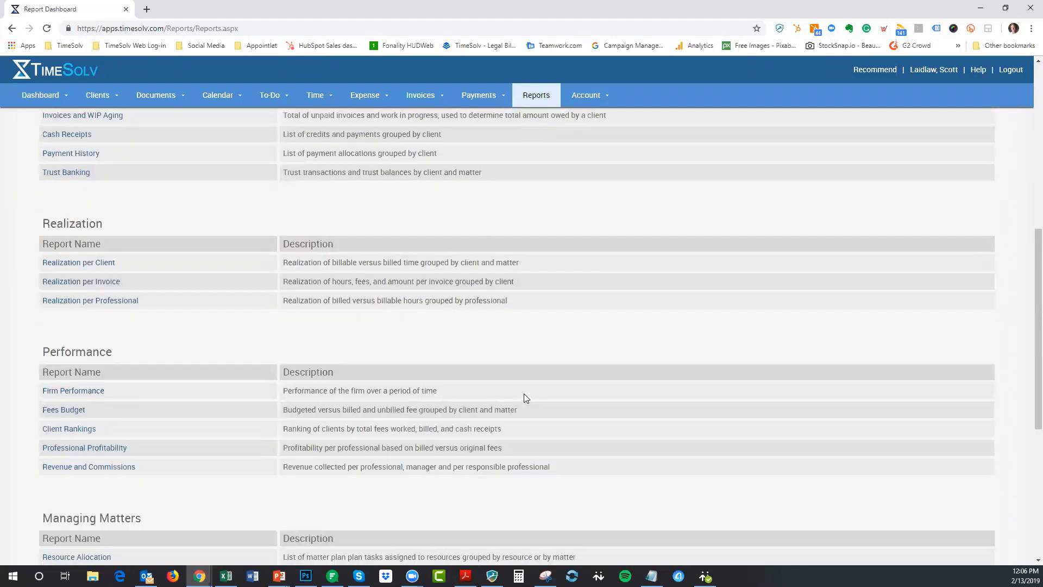
pyautogui.scroll(4, 526, 398)
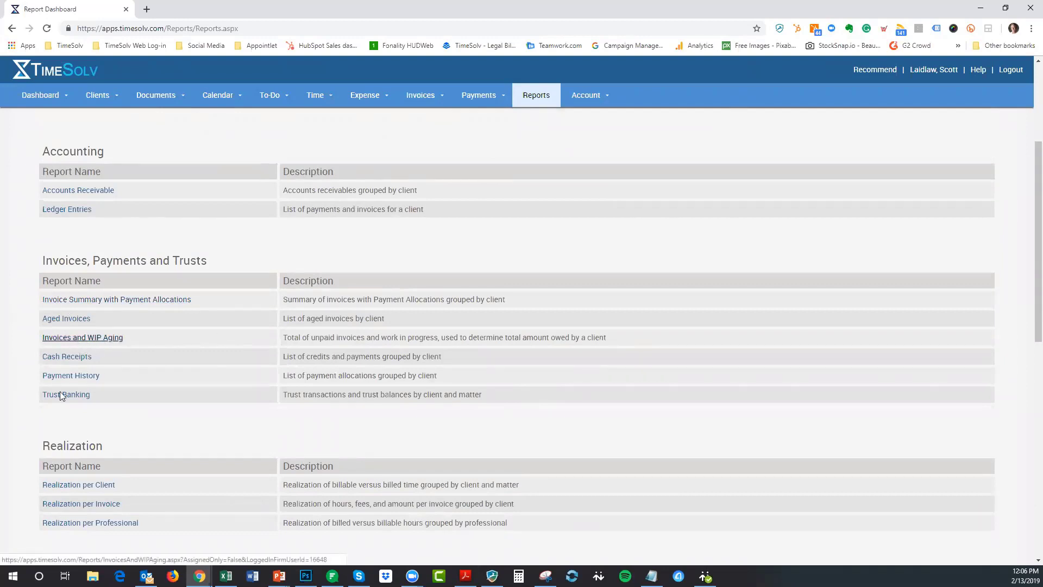
# - Open the Aged Invoices report with Client at All and inactive clients excluded, showing output formats
pyautogui.click(72, 320)
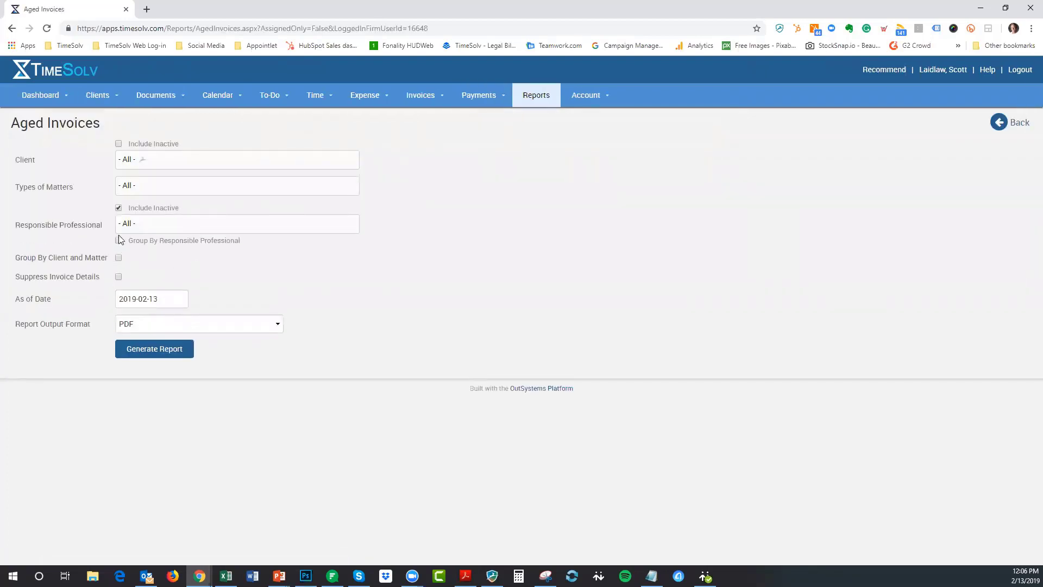
pyautogui.click(174, 159)
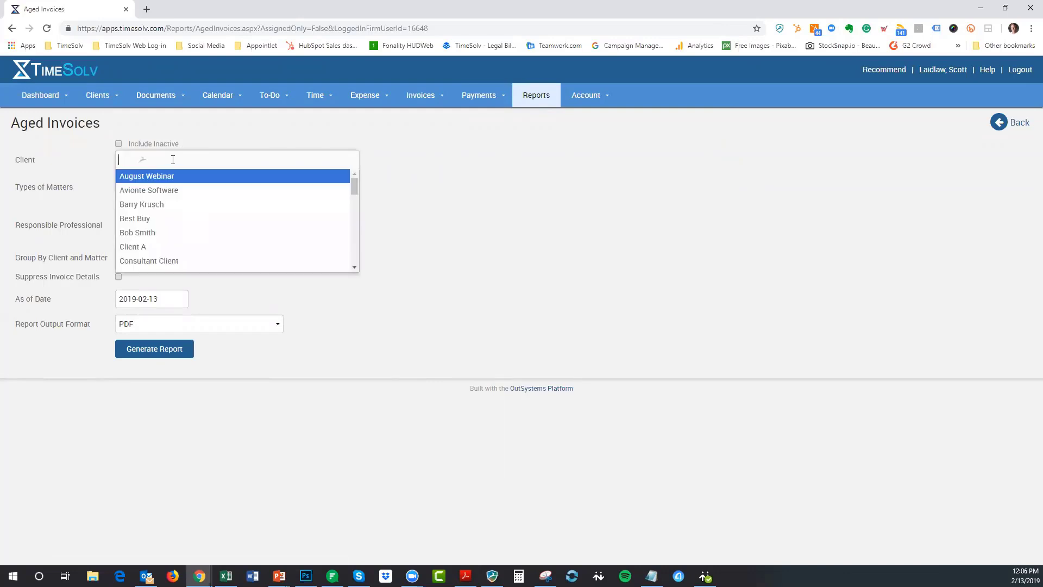
pyautogui.click(252, 127)
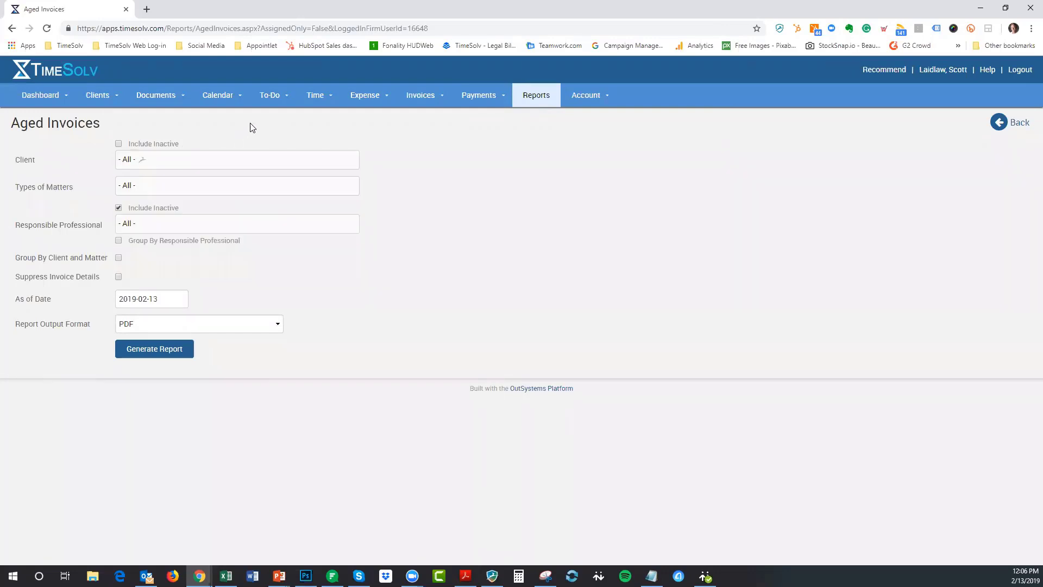
pyautogui.click(119, 144)
pyautogui.click(119, 144)
pyautogui.click(209, 327)
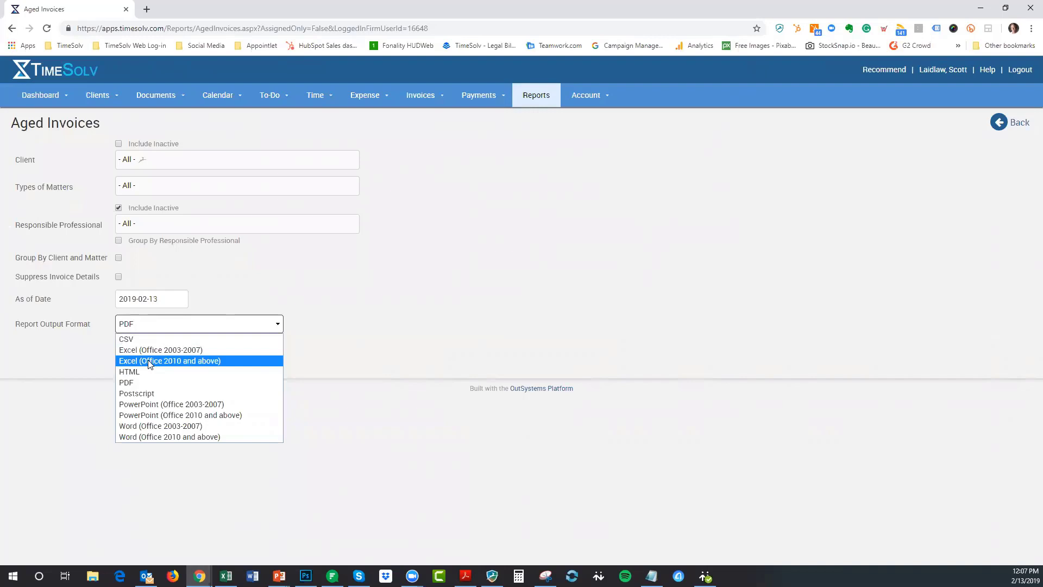
# - Generate the Aged Invoices report as PDF, download it and open the 6-page file
pyautogui.click(143, 382)
pyautogui.click(173, 350)
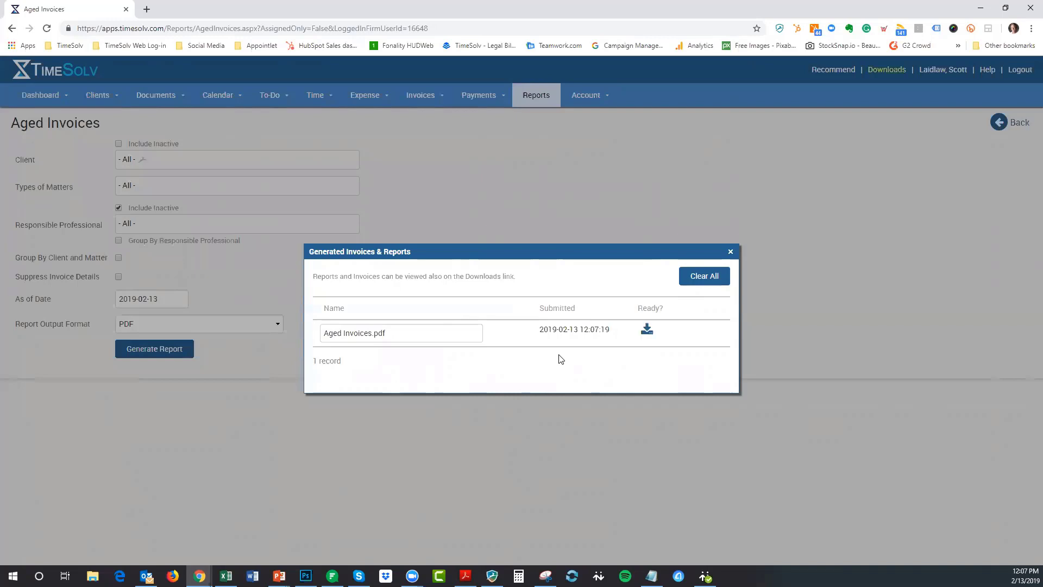
pyautogui.click(646, 329)
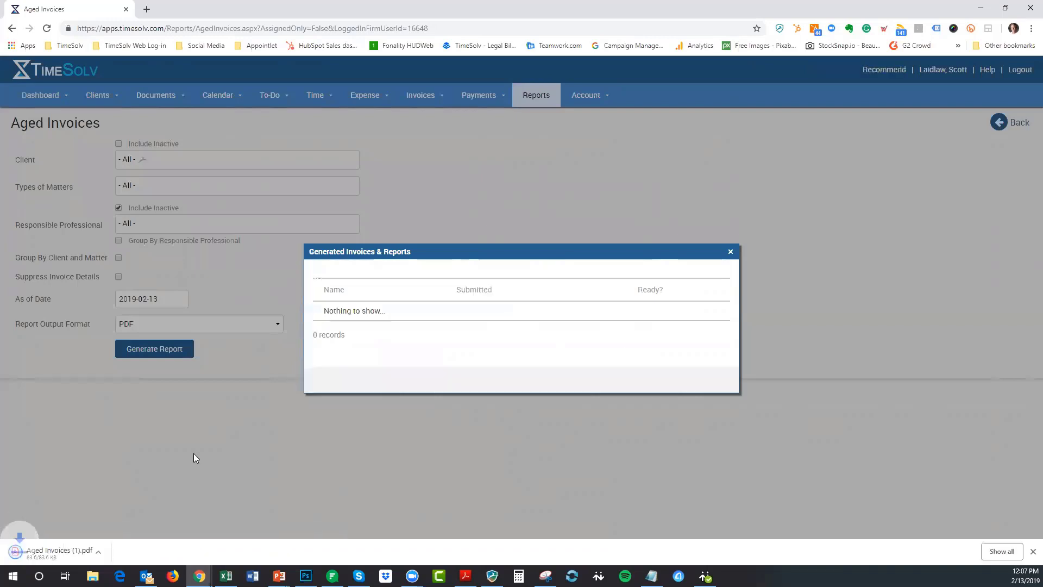
pyautogui.click(59, 550)
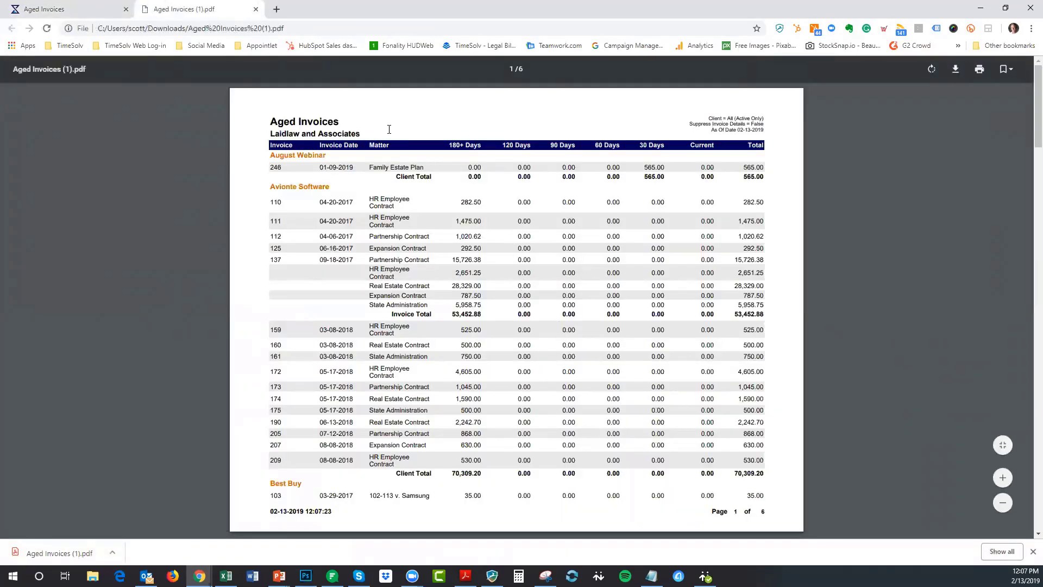
# - Scroll through the PDF to page 6's 283,155.49 grand total, then return to the TimeSolv tab
pyautogui.scroll(-7, 551, 300)
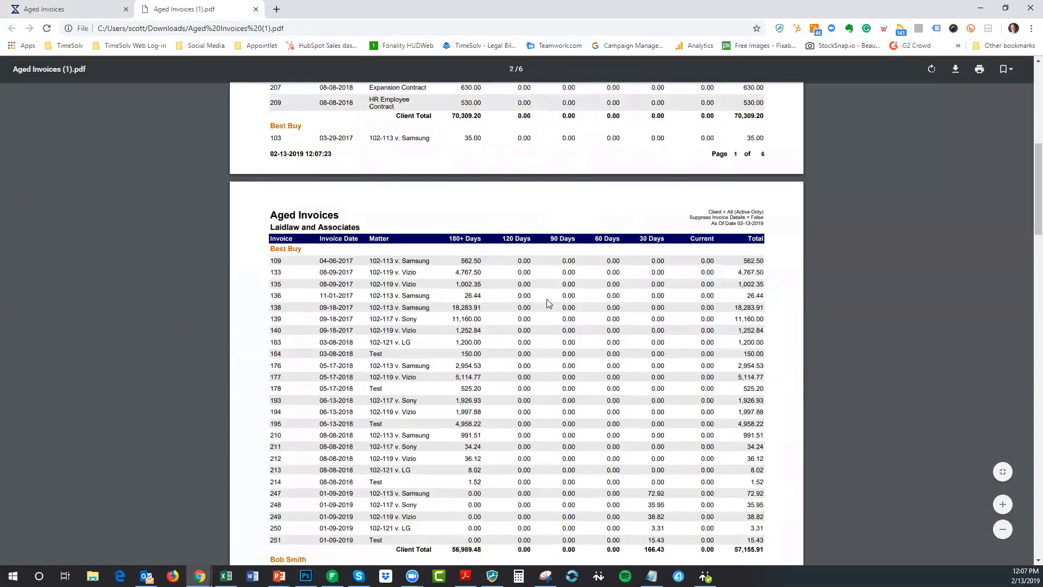
pyautogui.scroll(-3, 546, 302)
pyautogui.scroll(-5, 547, 303)
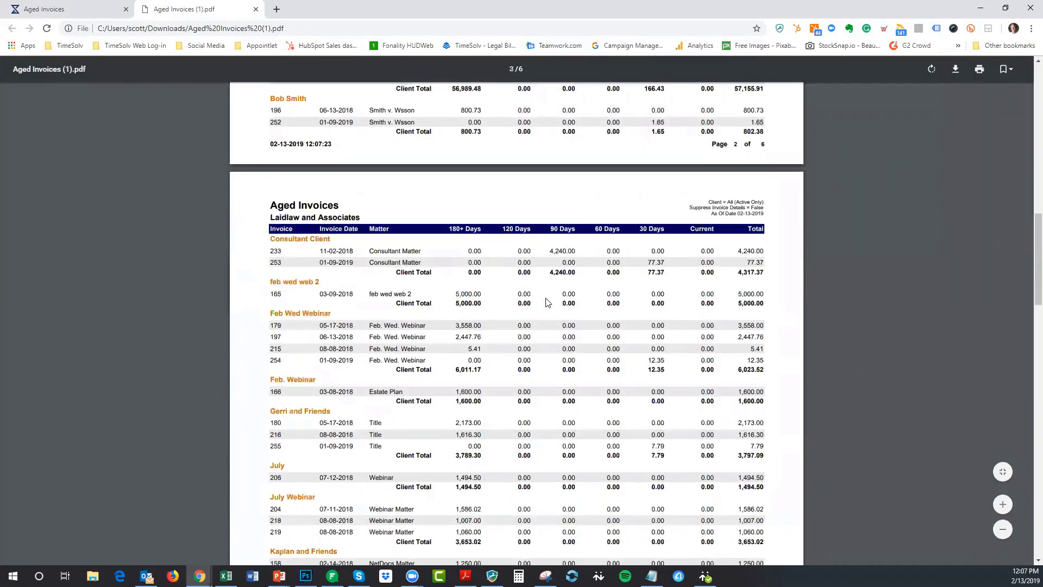
pyautogui.scroll(-8, 546, 302)
pyautogui.scroll(-6, 532, 298)
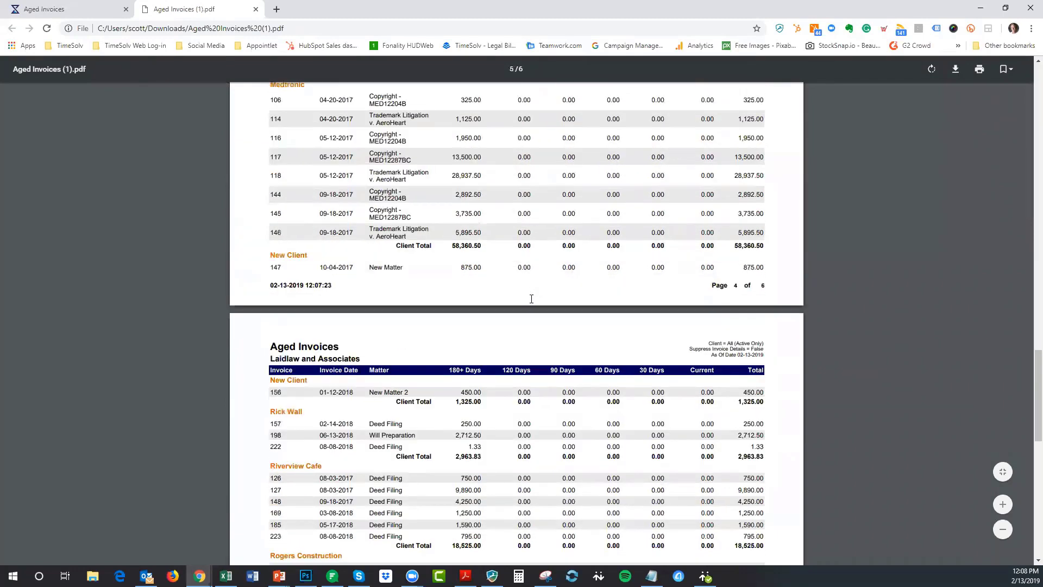
pyautogui.scroll(-12, 531, 299)
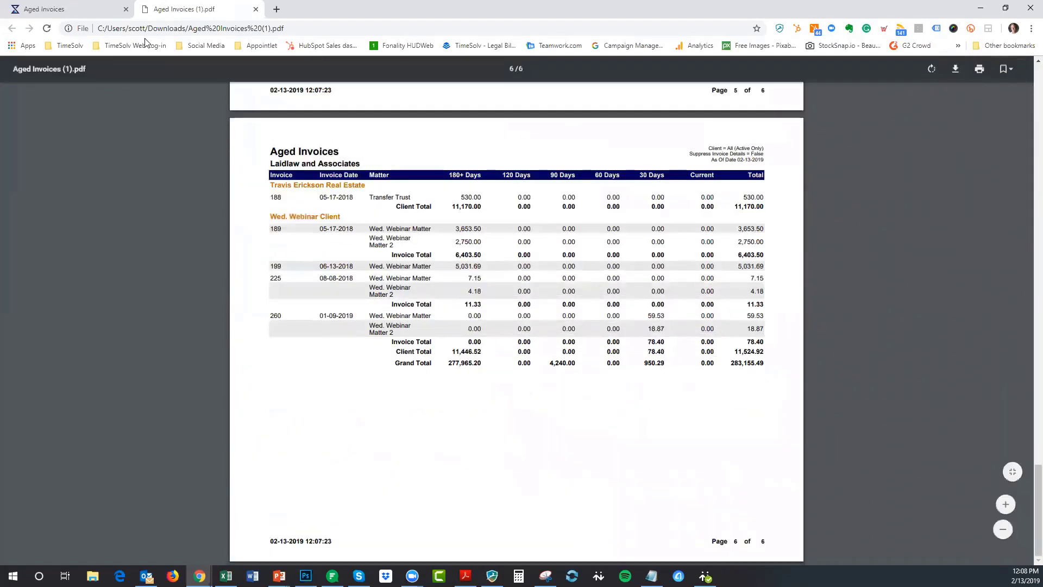
pyautogui.click(81, 10)
# - Close the generated reports list and regenerate the report in Excel (Office 2010 and above) format
pyautogui.click(731, 251)
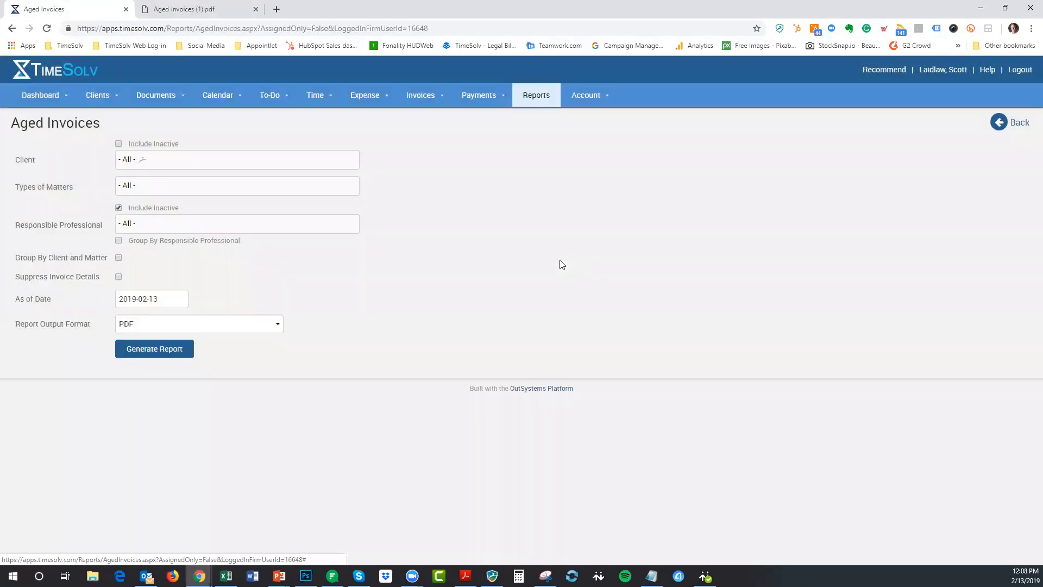
pyautogui.click(190, 324)
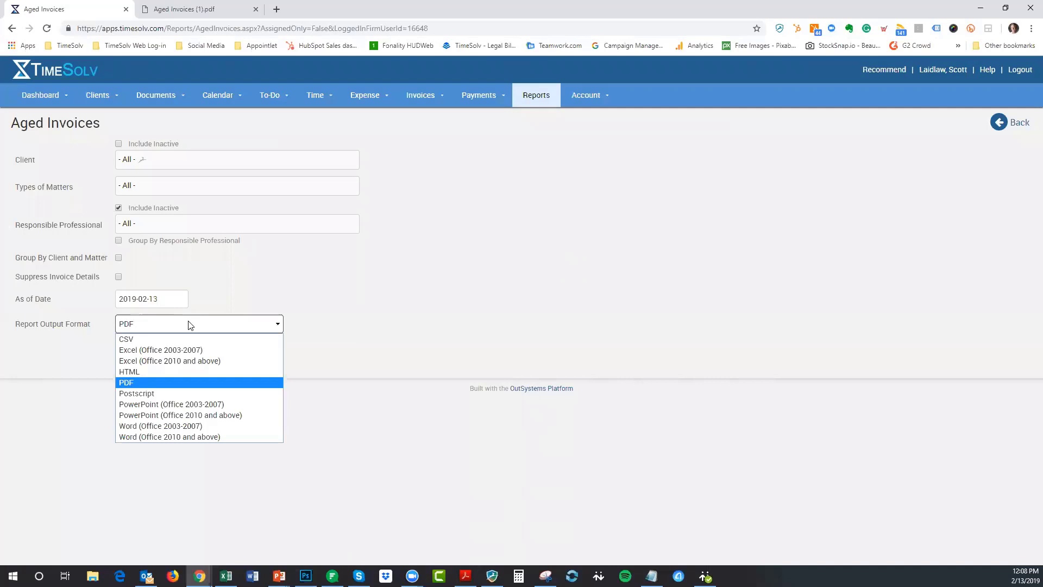
pyautogui.click(199, 361)
pyautogui.click(167, 348)
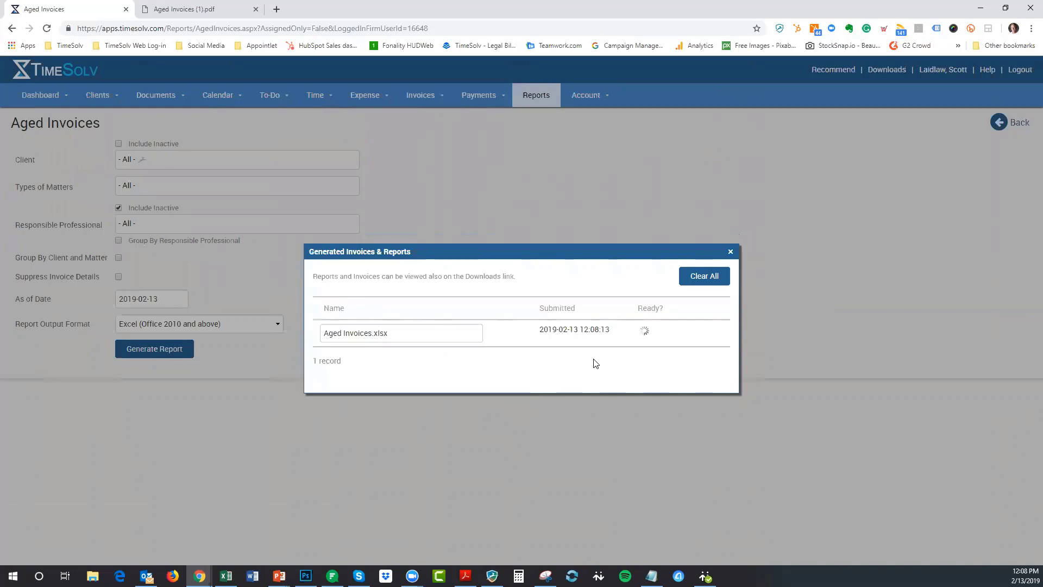
pyautogui.click(187, 11)
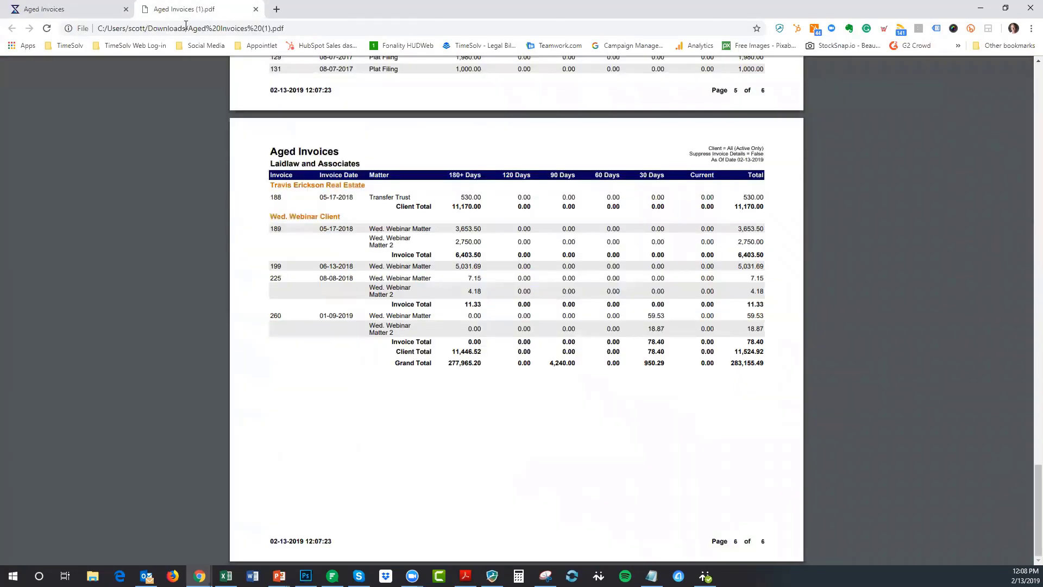
pyautogui.scroll(12, 632, 206)
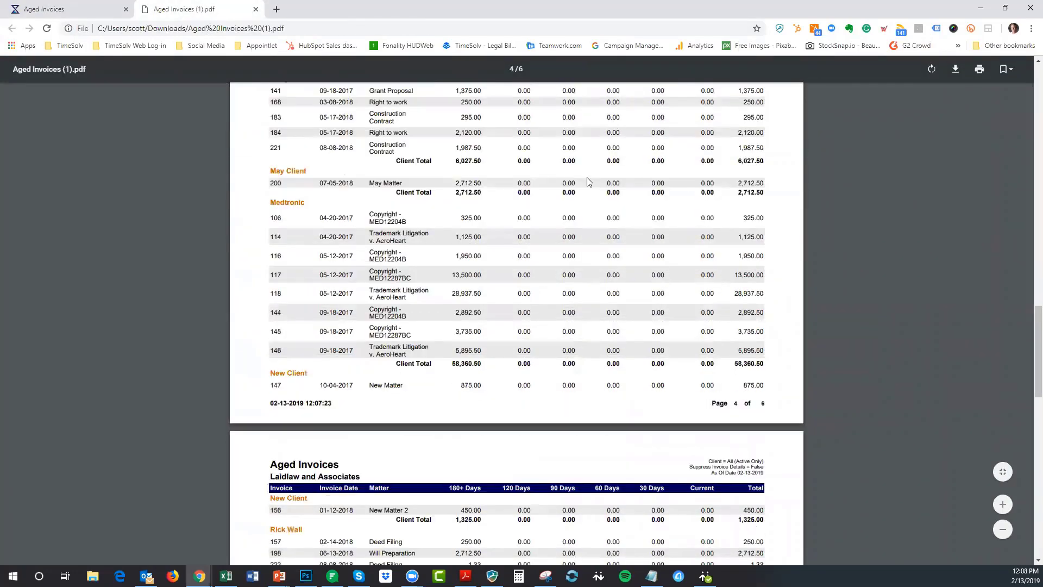
pyautogui.scroll(12, 631, 205)
pyautogui.click(97, 10)
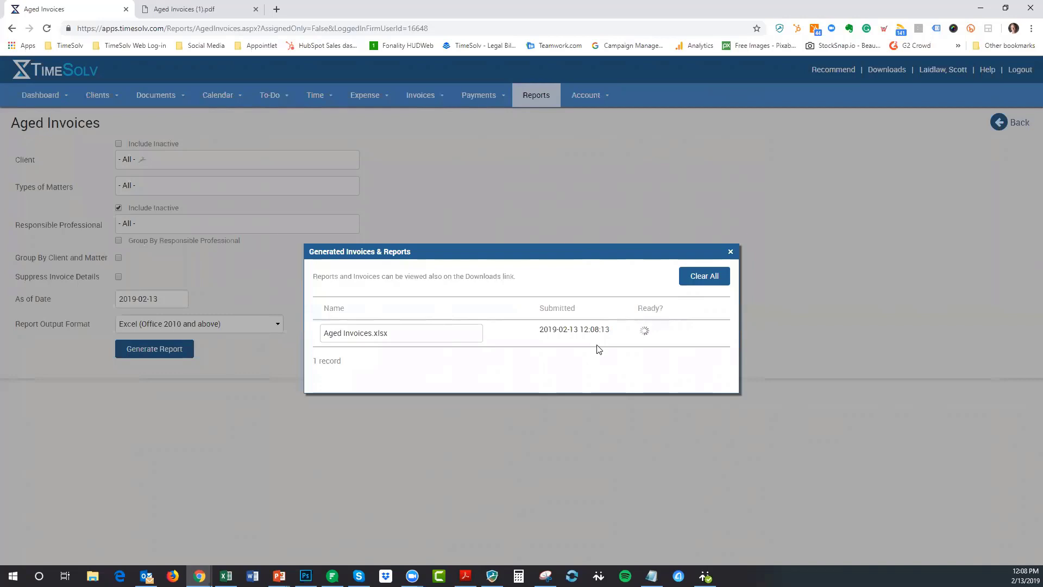
# - Download Aged Invoices (1).xlsx and open it in a maximized Excel window
pyautogui.click(647, 329)
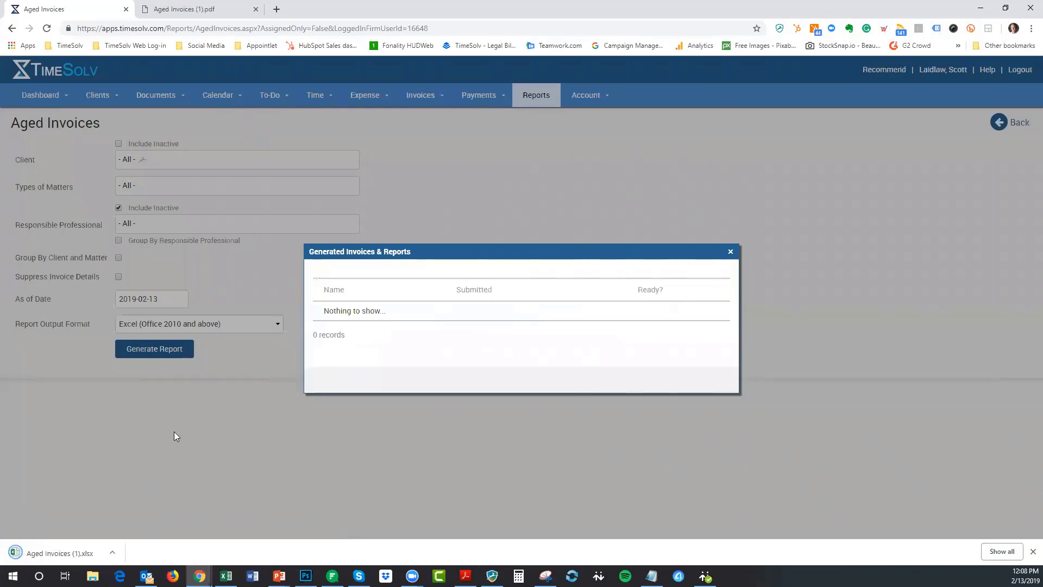
pyautogui.click(57, 553)
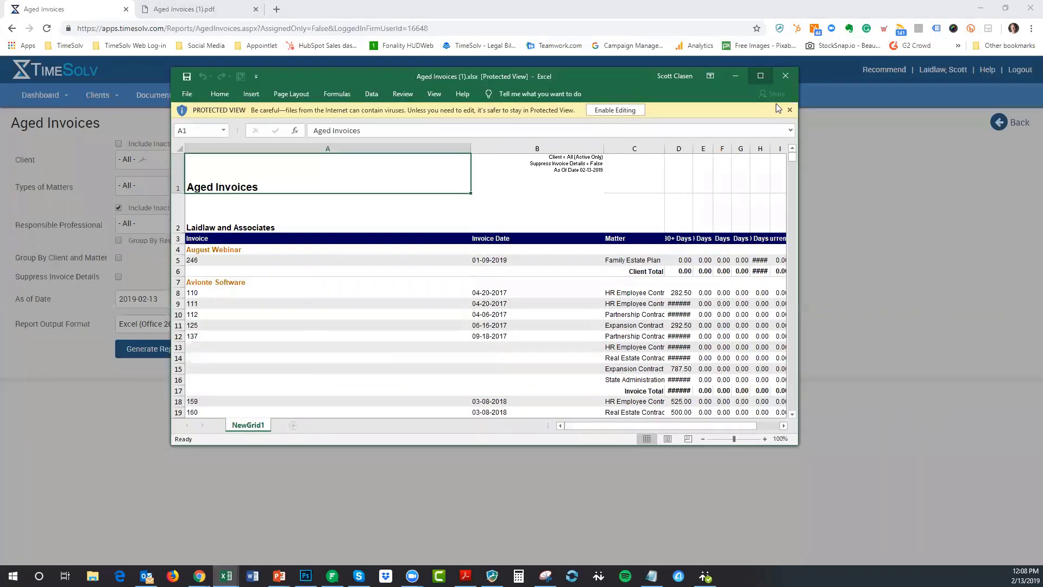
pyautogui.click(760, 76)
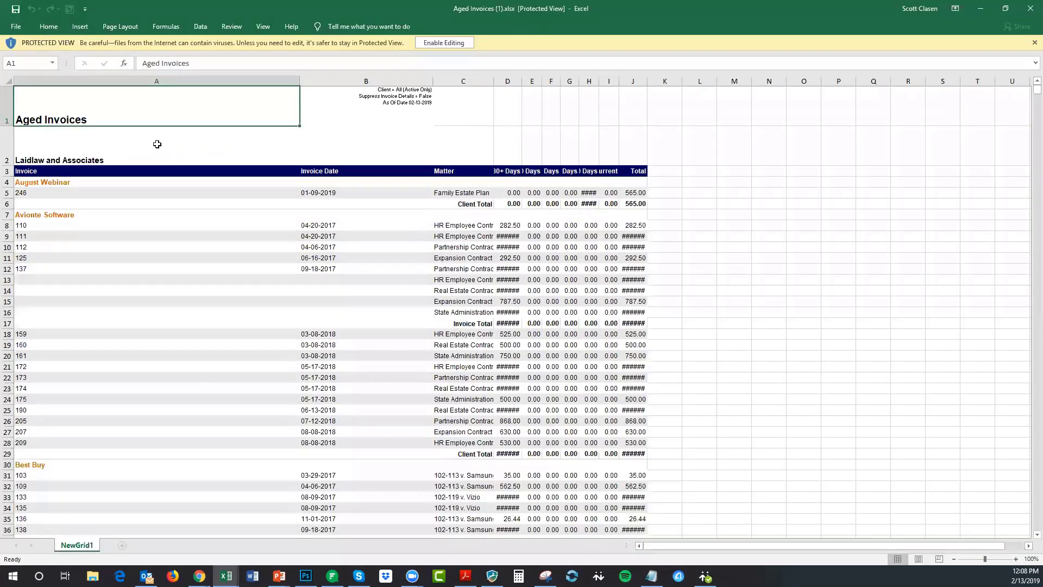
# - Enable editing and AutoFit every column of the workbook, then minimize Excel
pyautogui.click(450, 44)
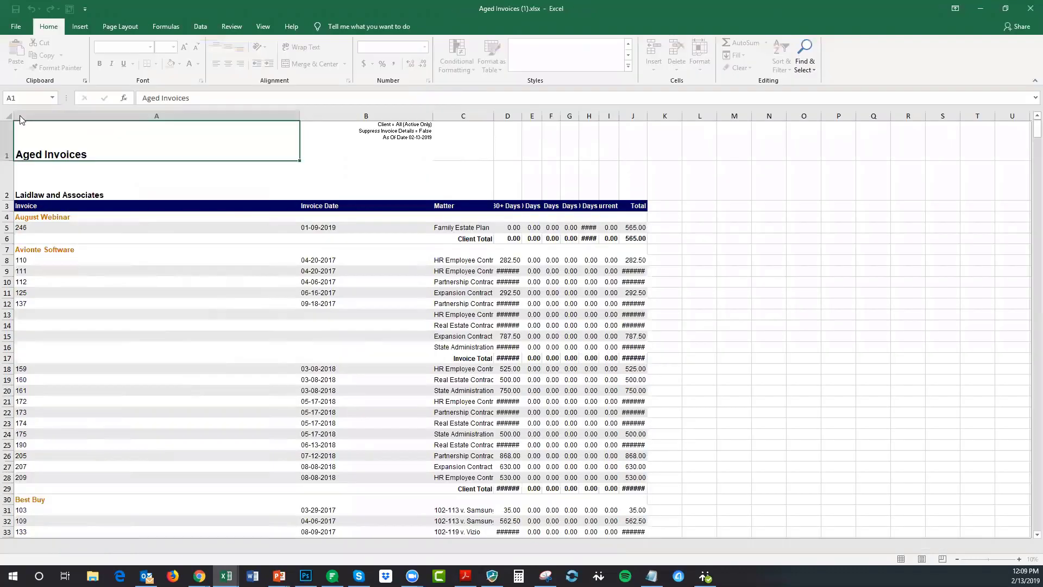
pyautogui.click(7, 116)
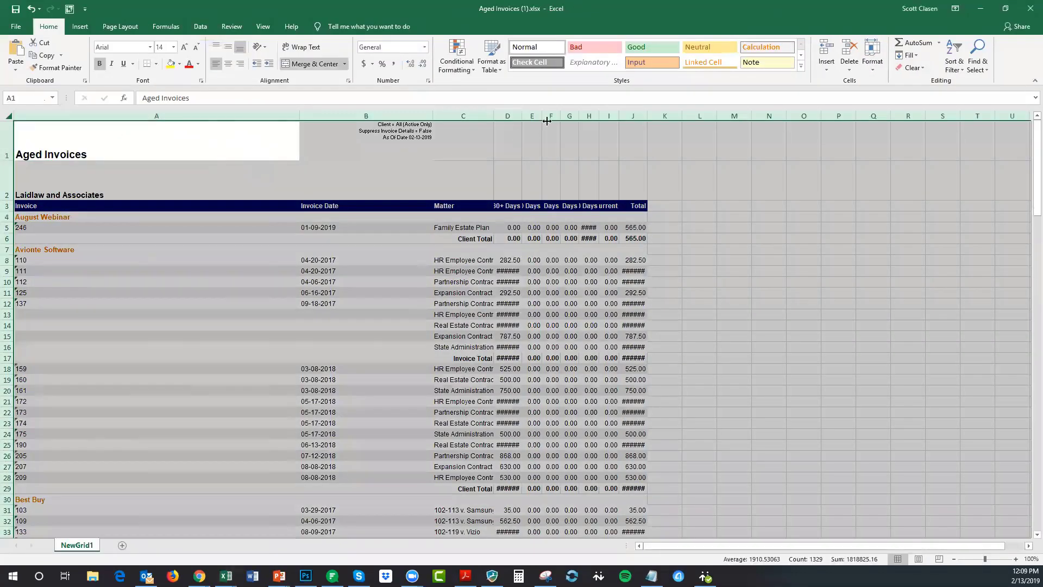
pyautogui.doubleClick(578, 115)
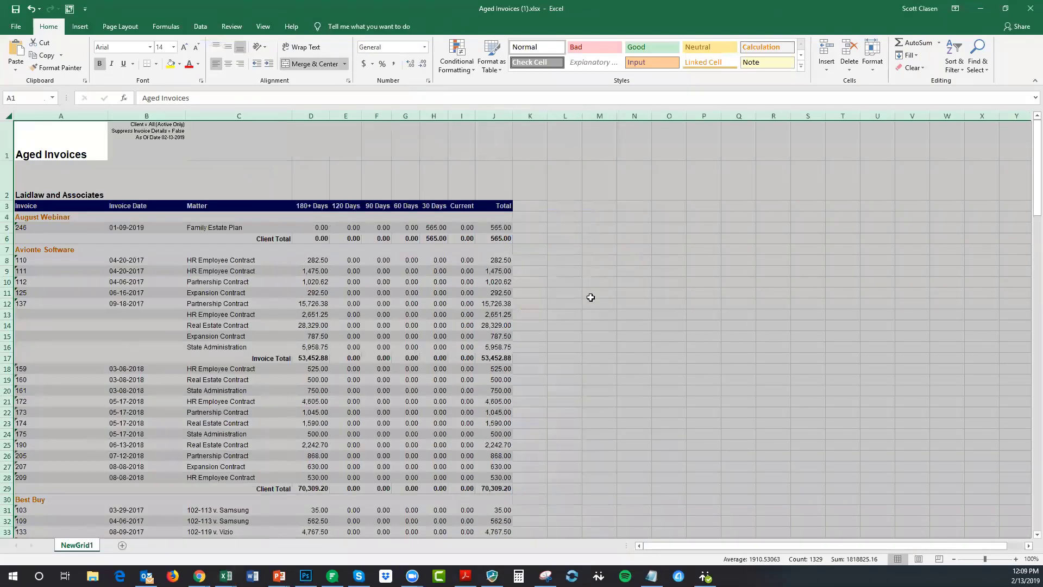
pyautogui.click(434, 270)
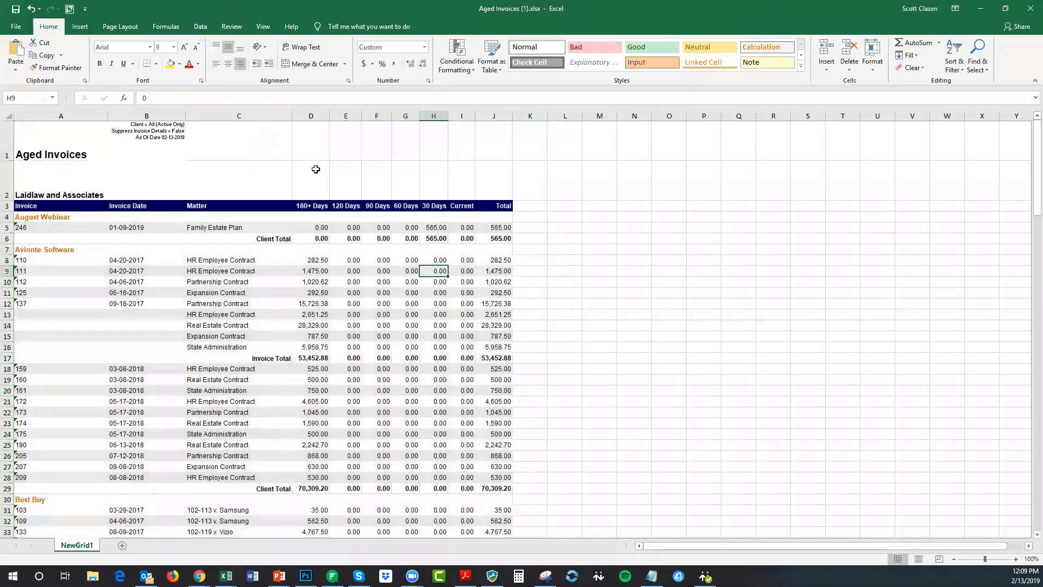
pyautogui.click(987, 7)
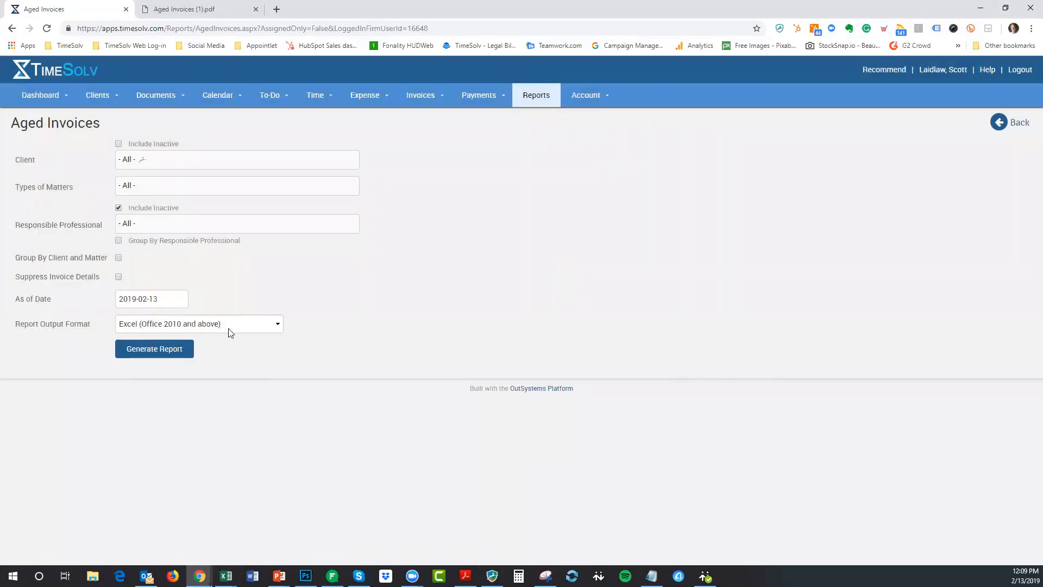
# - Generate the Aged Invoices report as CSV, filtered to the client Avionte Software
pyautogui.click(227, 329)
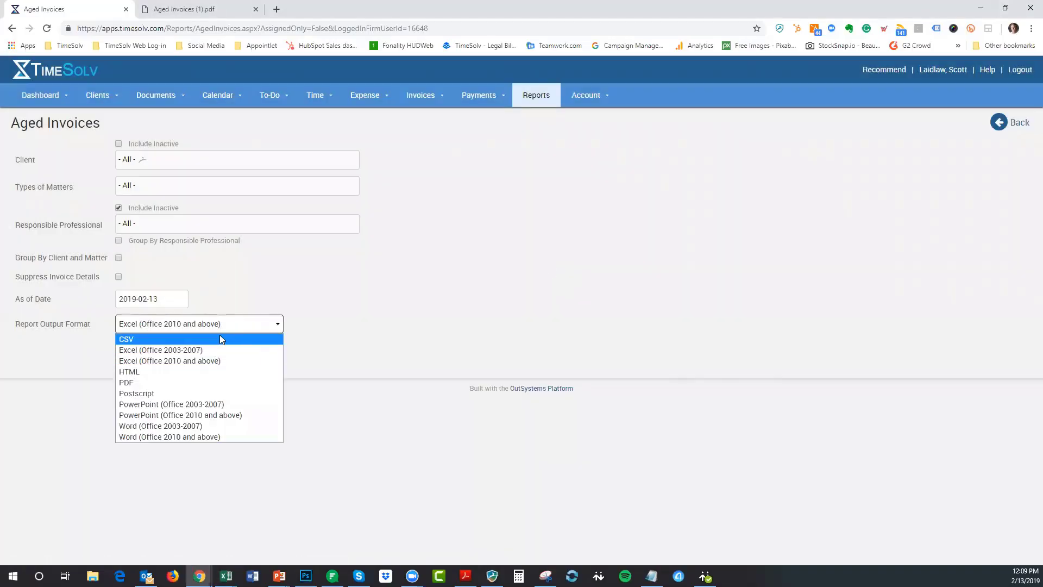
pyautogui.click(219, 338)
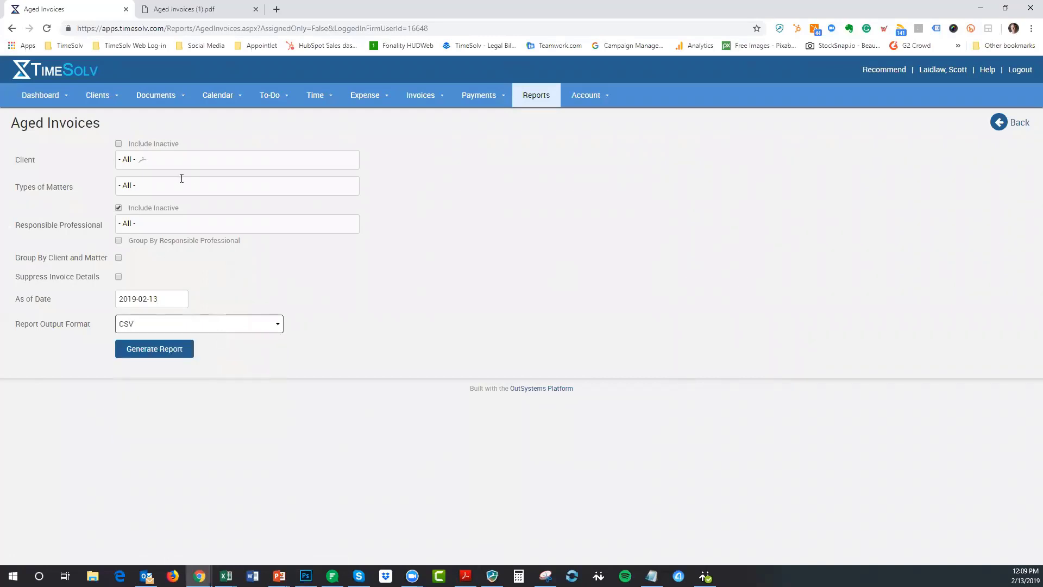
pyautogui.click(182, 161)
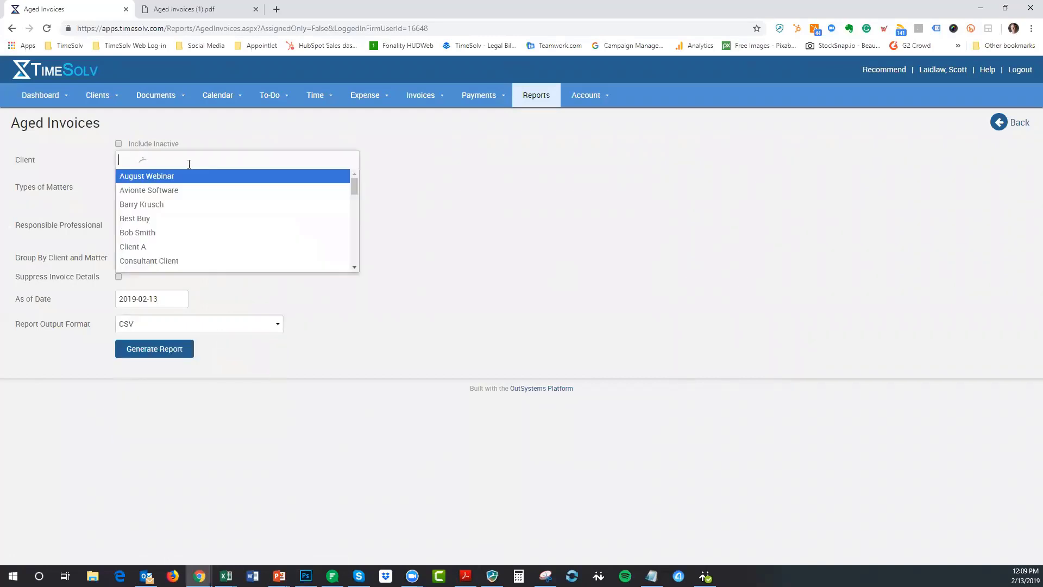
pyautogui.click(162, 191)
pyautogui.click(173, 351)
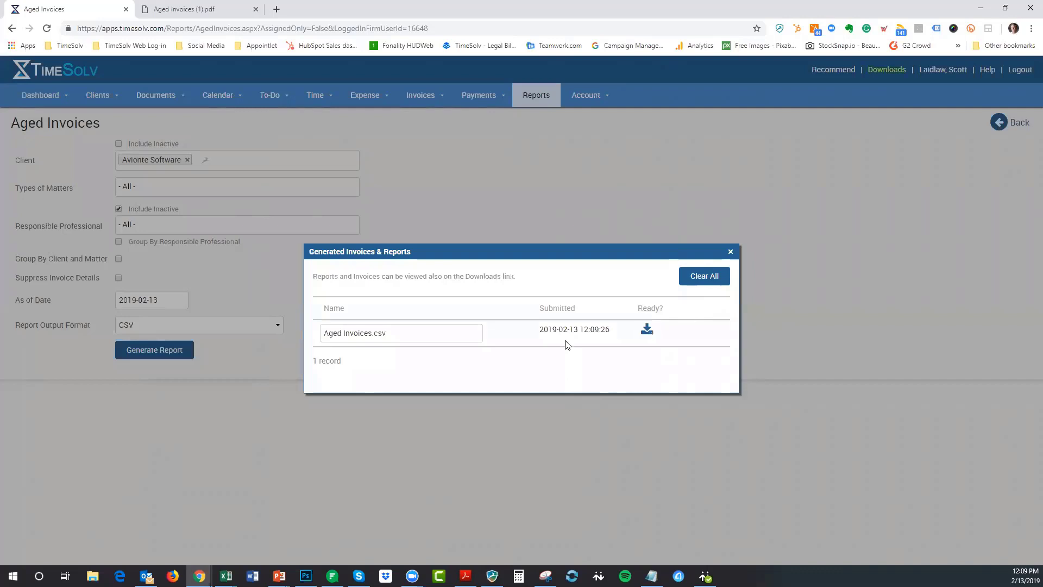
# - Download Aged Invoices (2).csv and open it in Excel
pyautogui.click(629, 338)
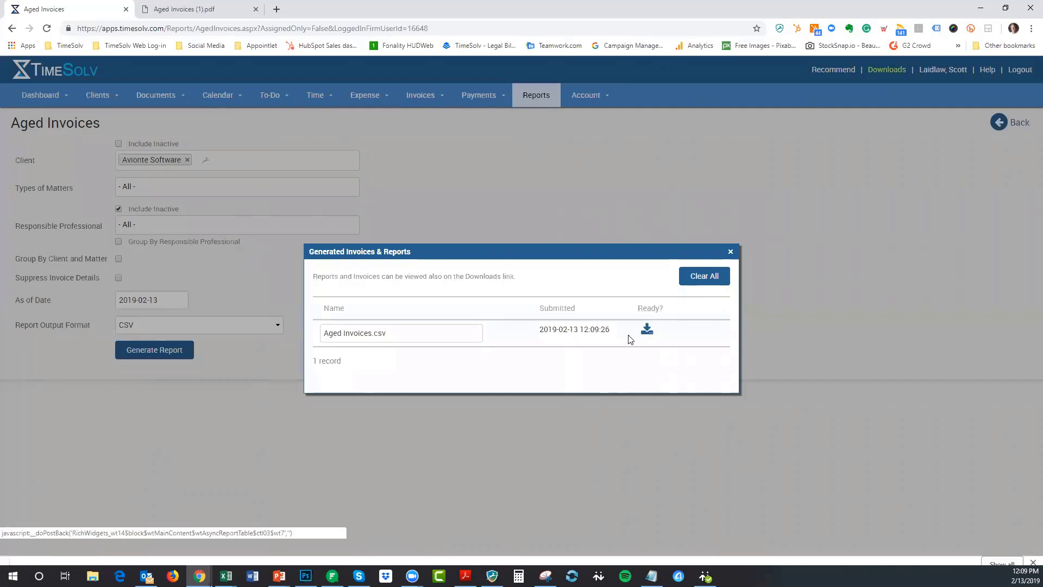
pyautogui.click(61, 554)
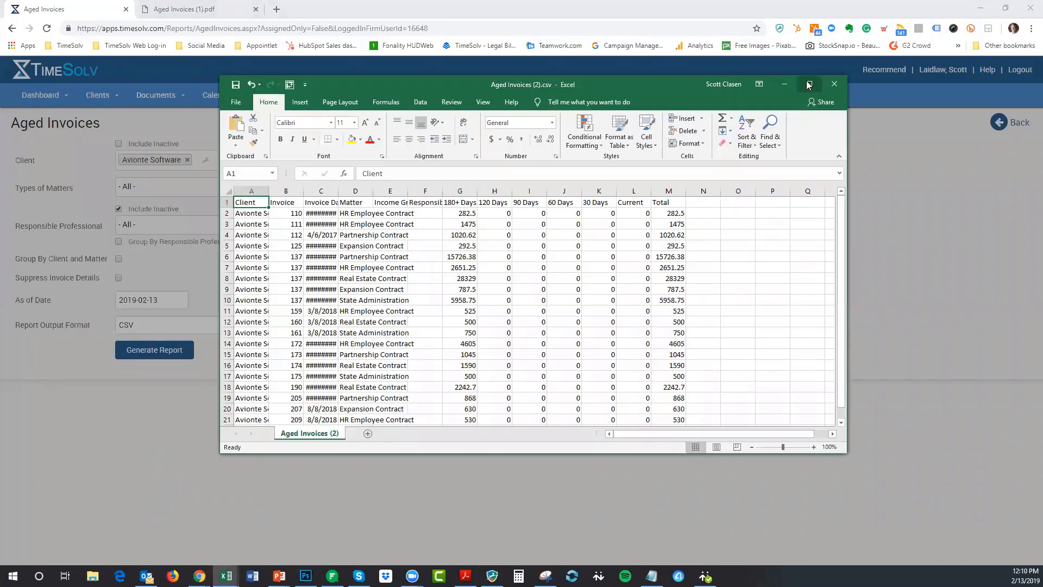
# - Maximize the CSV workbook and AutoFit all its columns
pyautogui.click(808, 86)
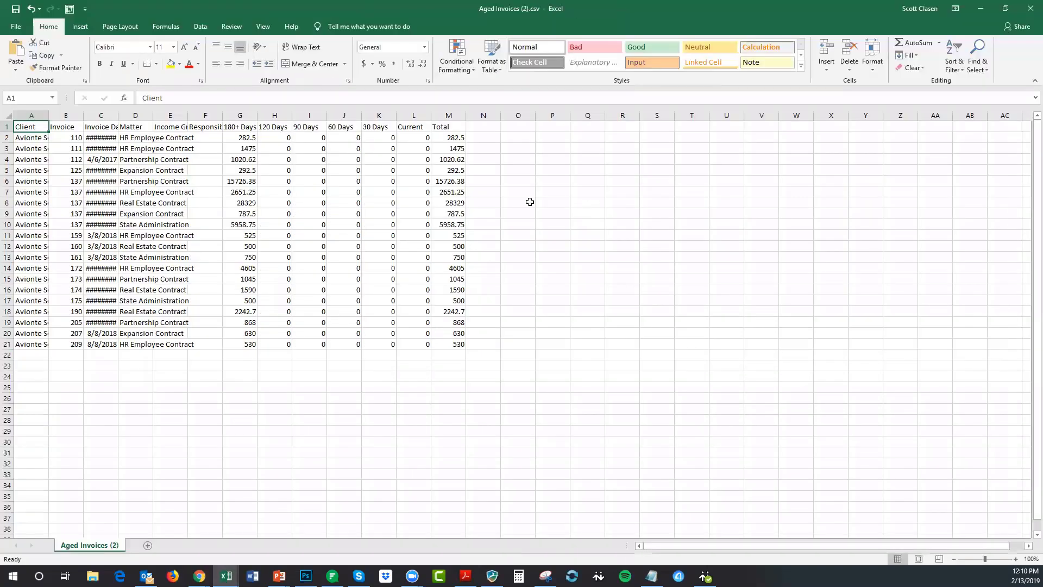
pyautogui.click(7, 113)
pyautogui.doubleClick(83, 116)
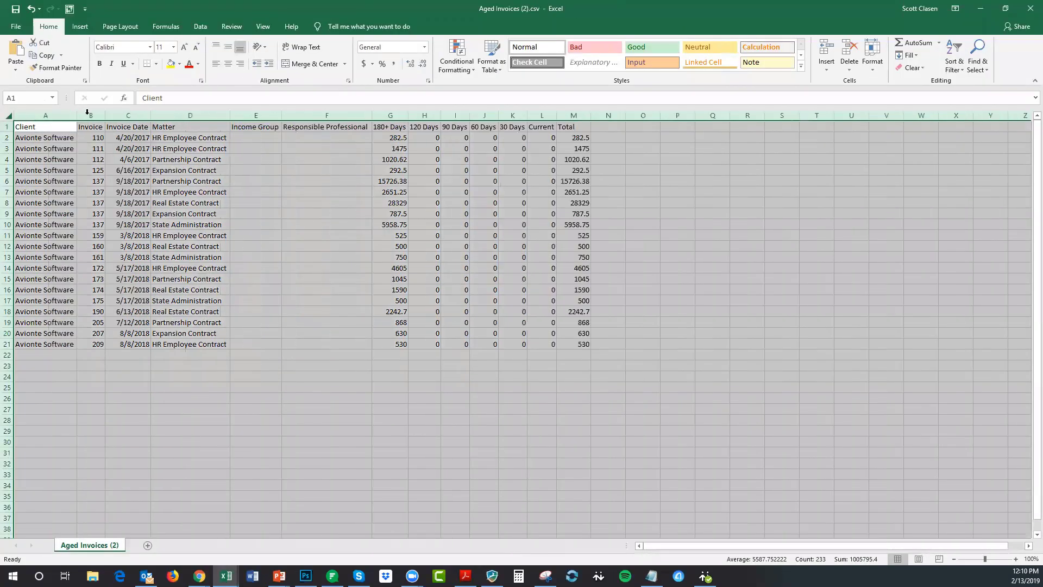
pyautogui.click(677, 202)
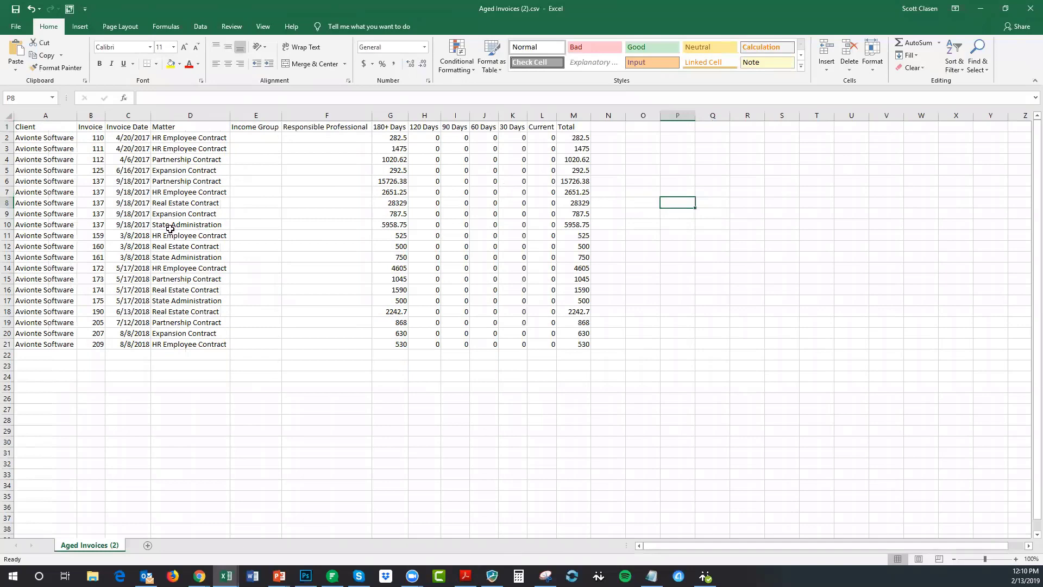
# - Switch to Aged Invoices (1).xlsx for comparison, then minimize it
pyautogui.moveTo(226, 576)
pyautogui.click(214, 532)
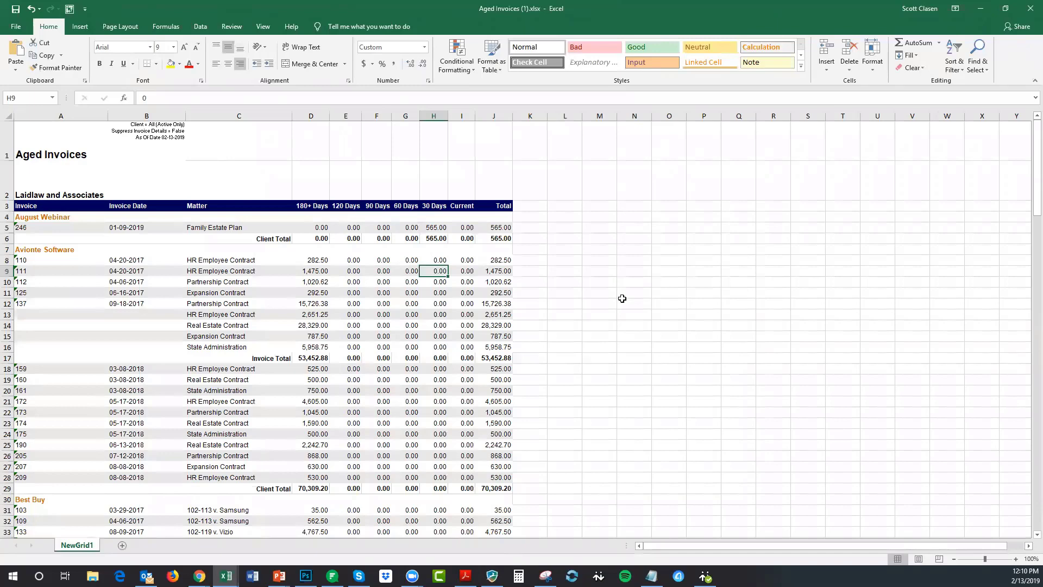
pyautogui.click(980, 12)
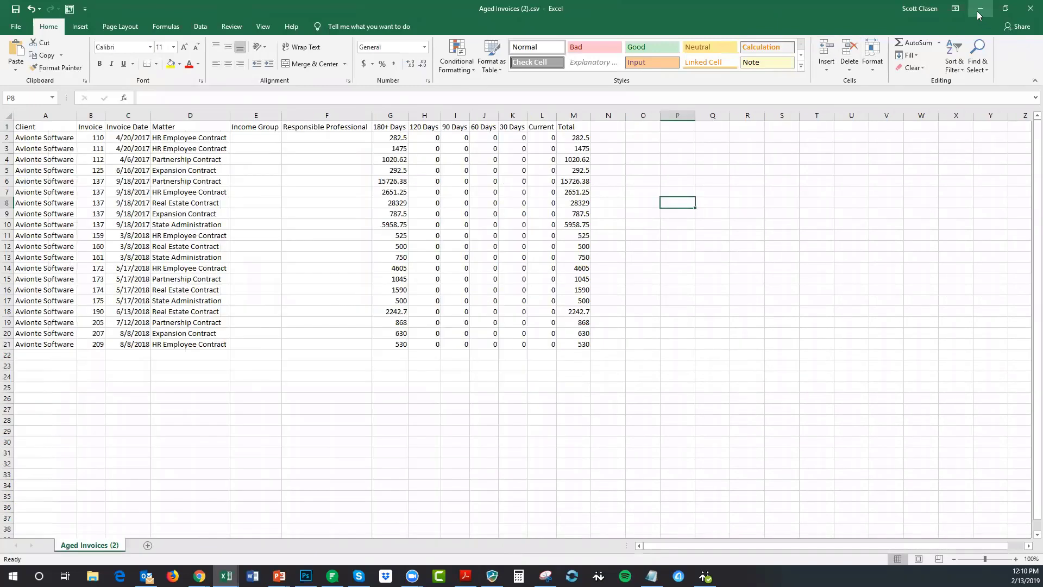
# - Back in TimeSolv, review the output formats keeping CSV, then return to the Report Dashboard
pyautogui.click(980, 13)
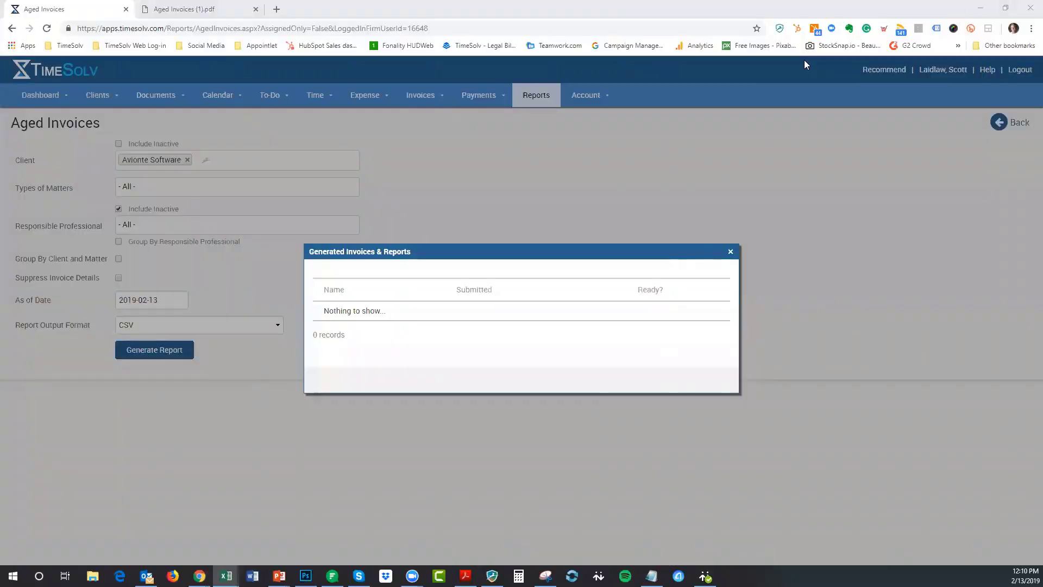
pyautogui.click(730, 251)
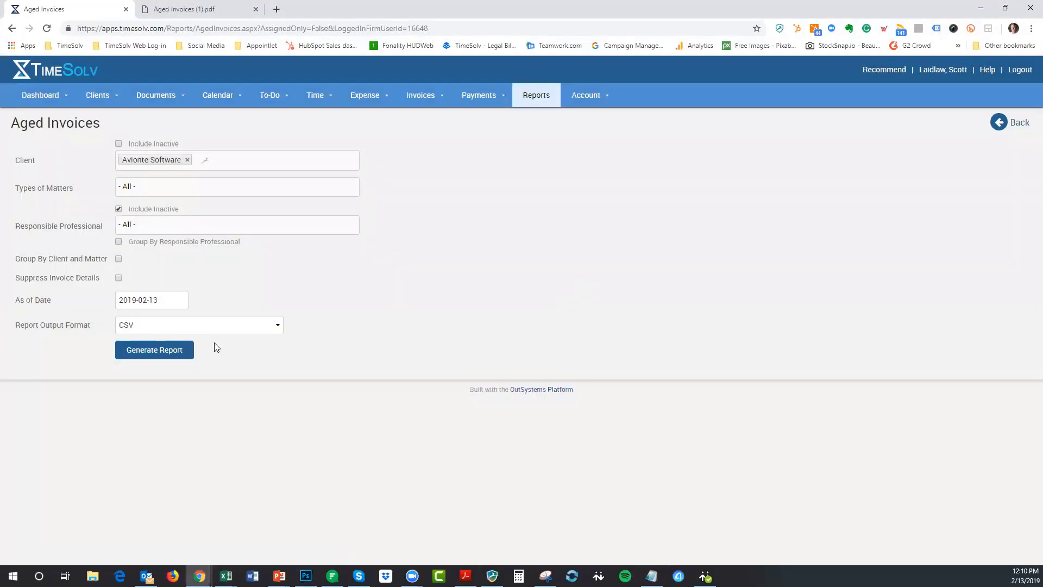
pyautogui.click(223, 326)
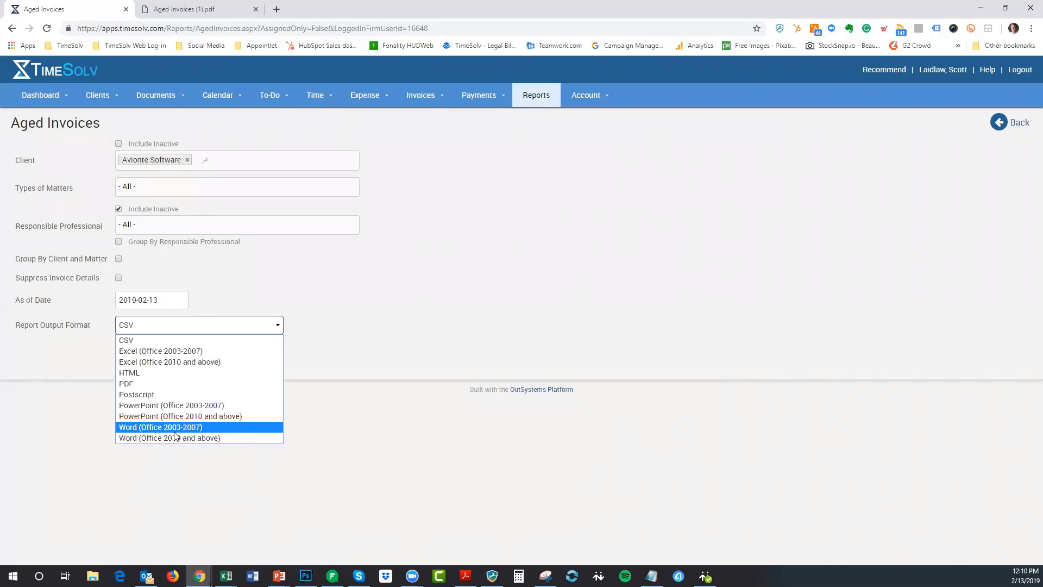
pyautogui.press('Up')
pyautogui.press('Up')
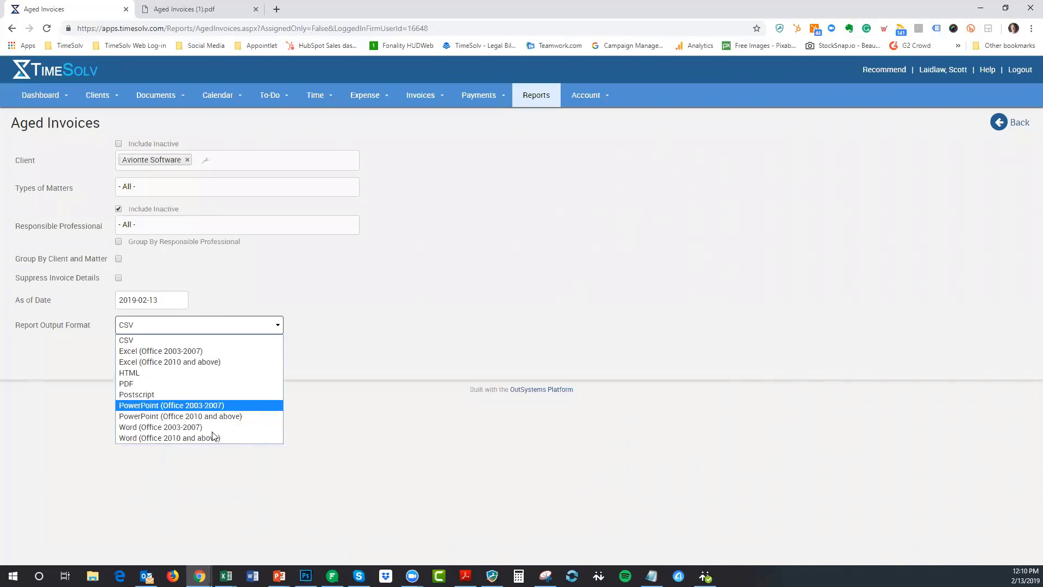
pyautogui.press('Escape')
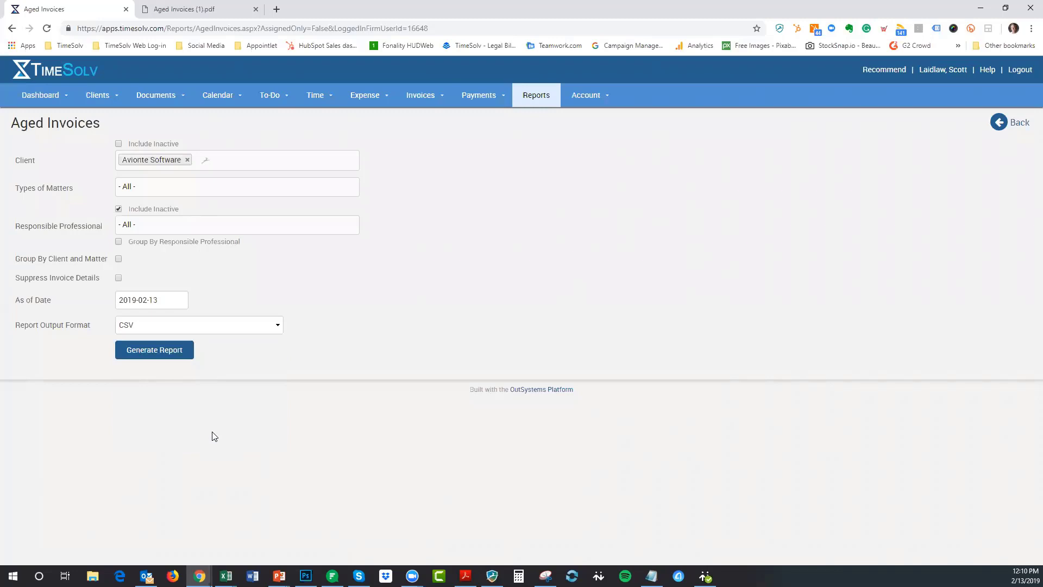
pyautogui.click(1025, 126)
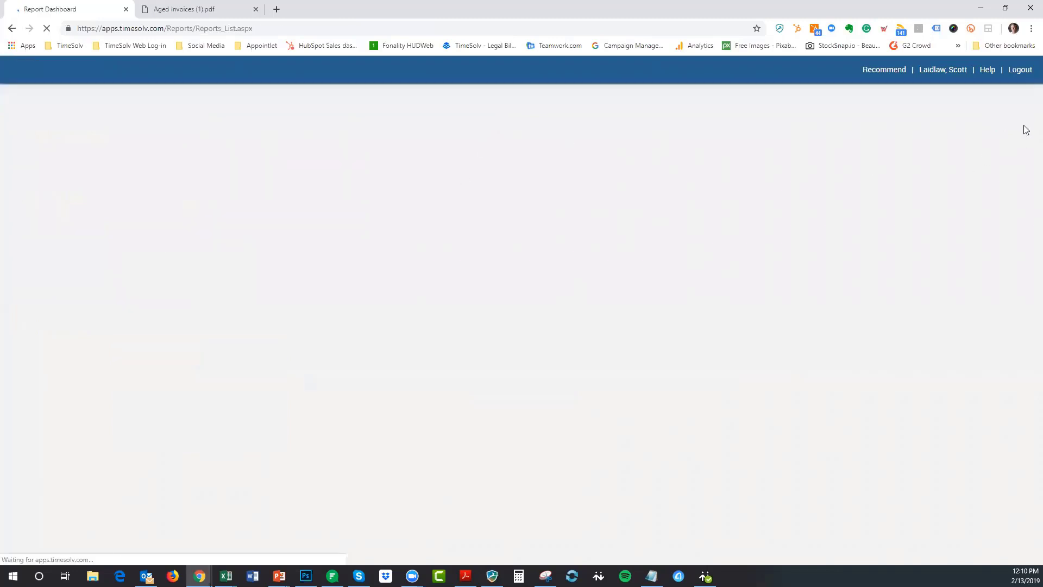
# - Start the PowerPoint webinar slide show and advance to Tip #2 'Contacts and avoiding duplicates'
pyautogui.moveTo(278, 575)
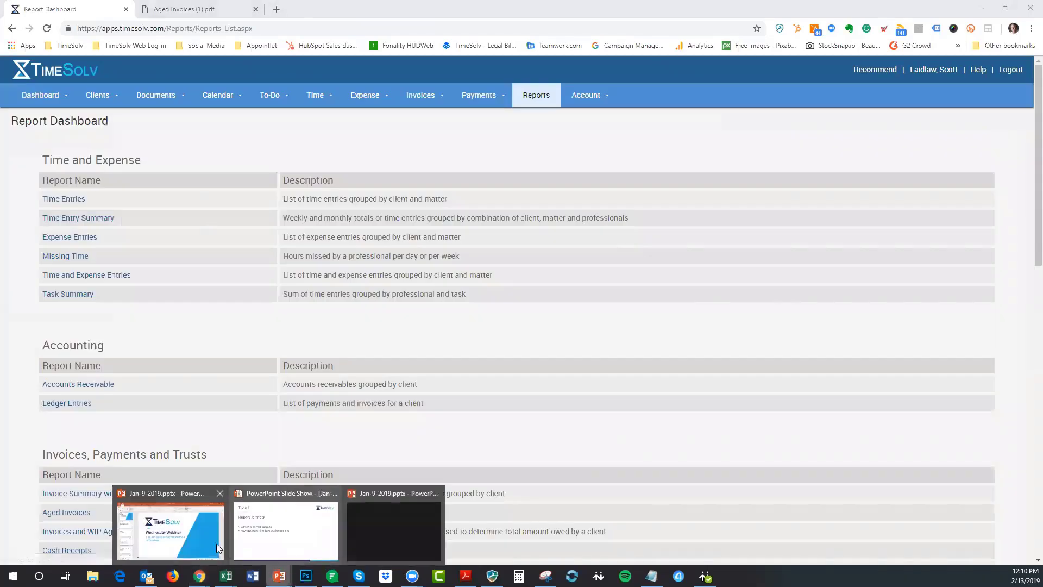
pyautogui.click(202, 536)
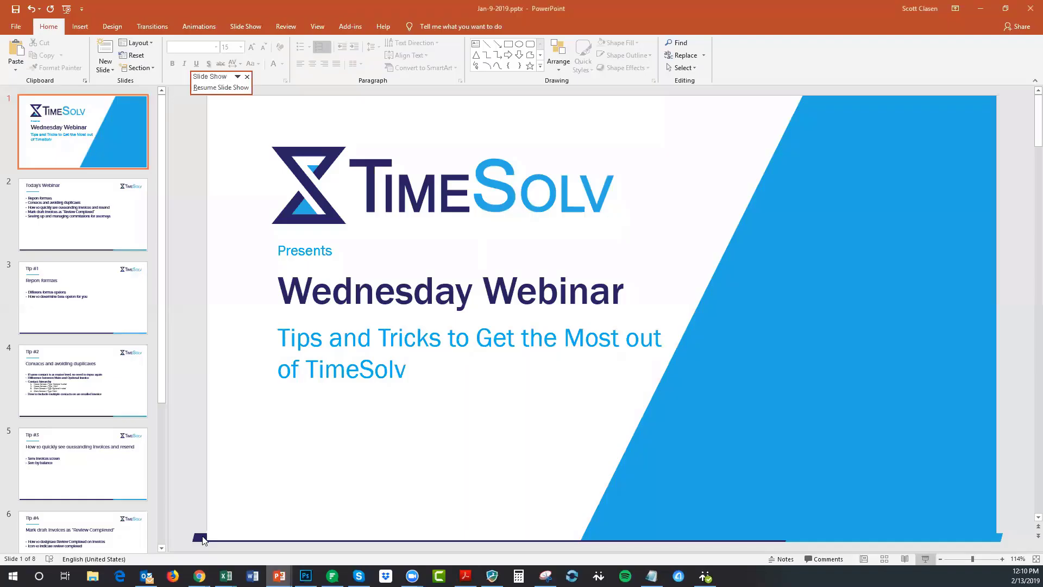
pyautogui.click(924, 559)
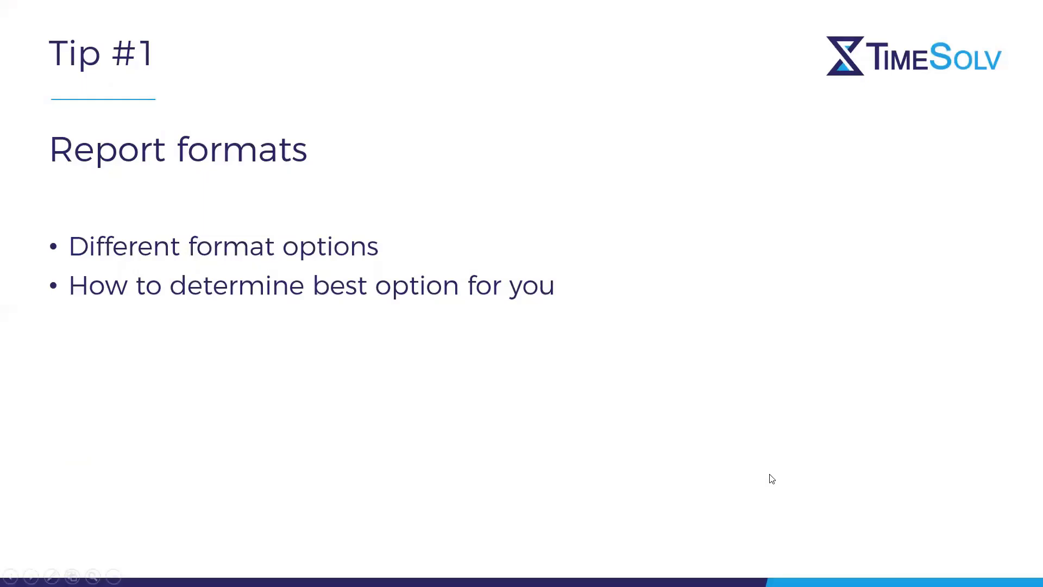
pyautogui.click(769, 474)
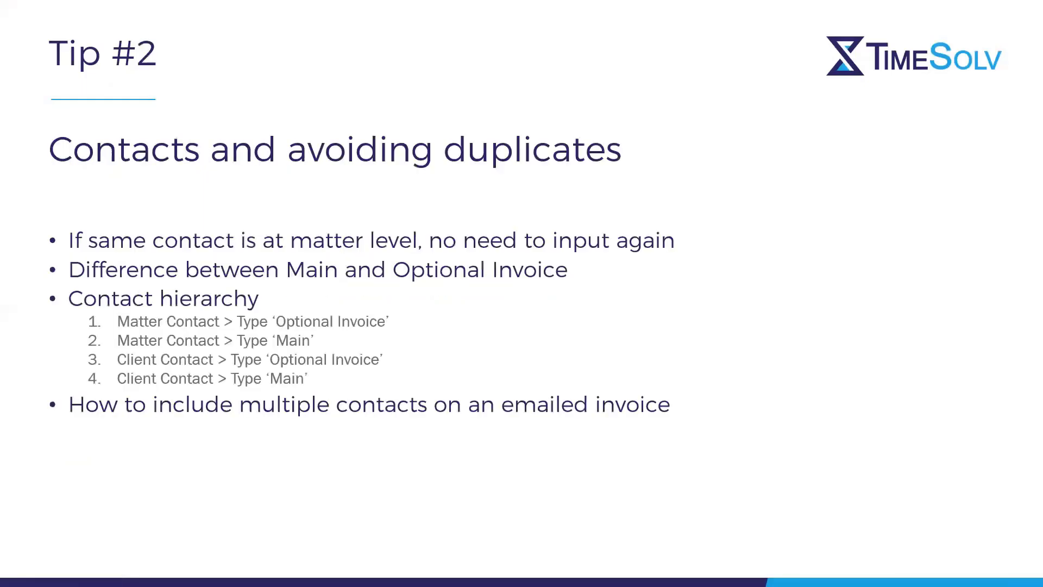
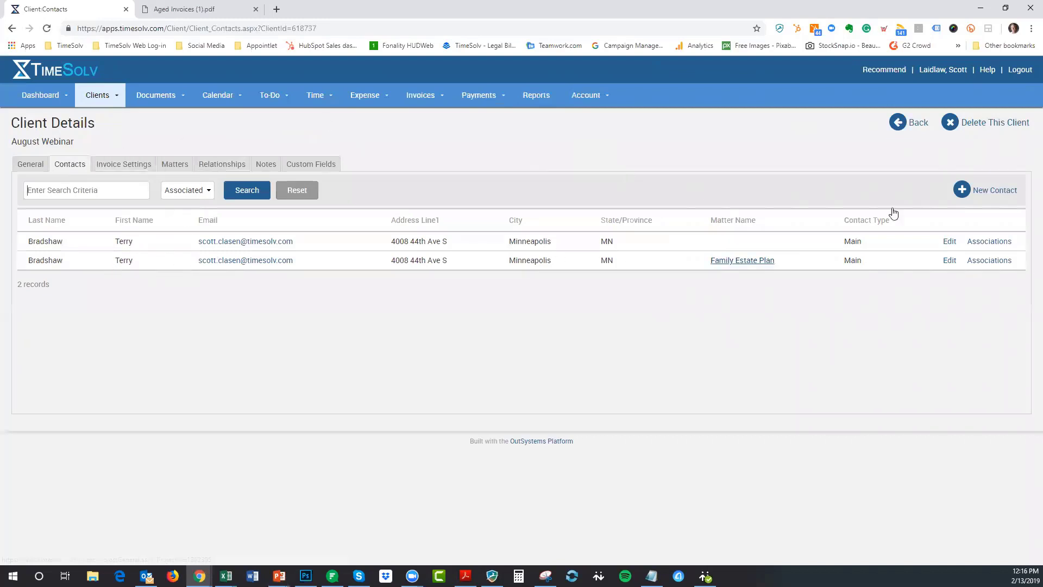
# - Return to Clients & Matters and open Consultant Client's contacts, which show one Main contact
pyautogui.click(916, 124)
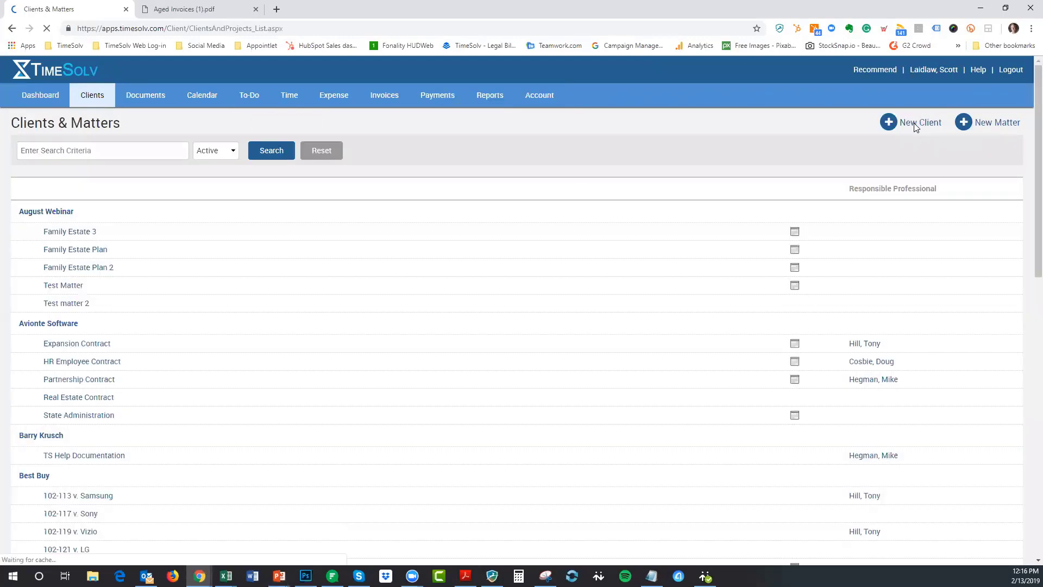
pyautogui.scroll(-5, 510, 307)
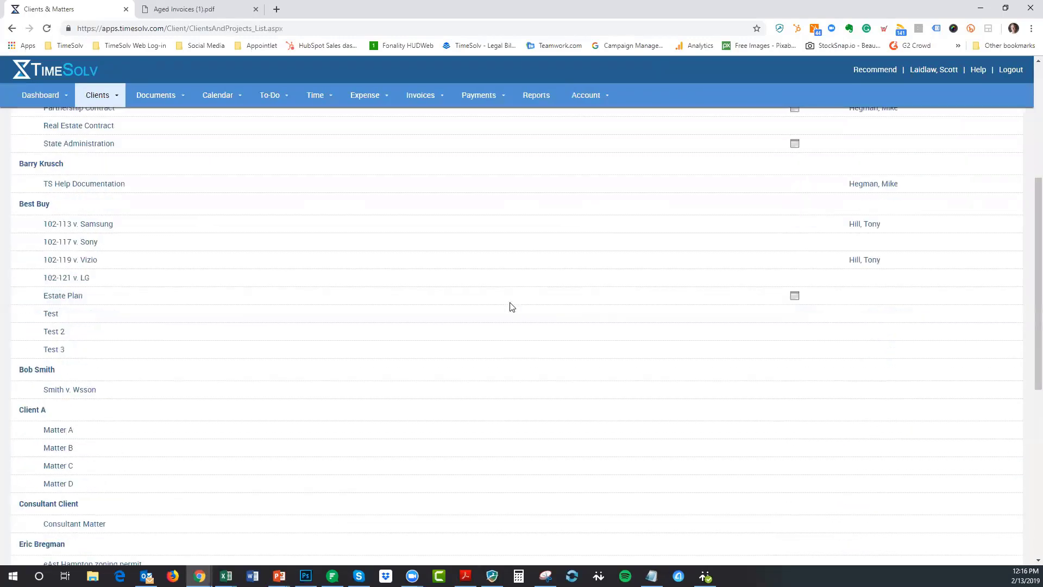
pyautogui.scroll(-4, 510, 307)
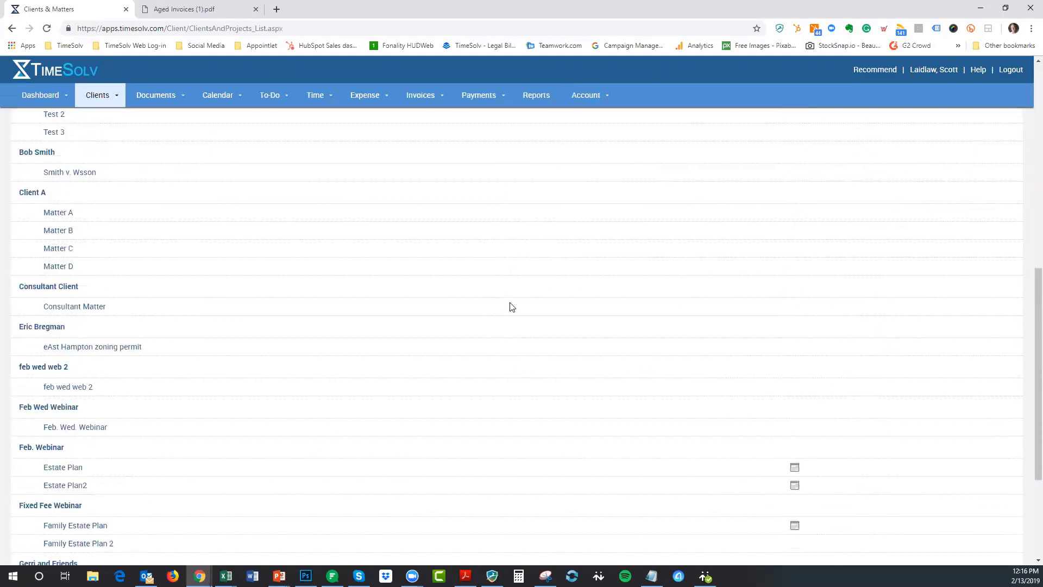
pyautogui.click(55, 293)
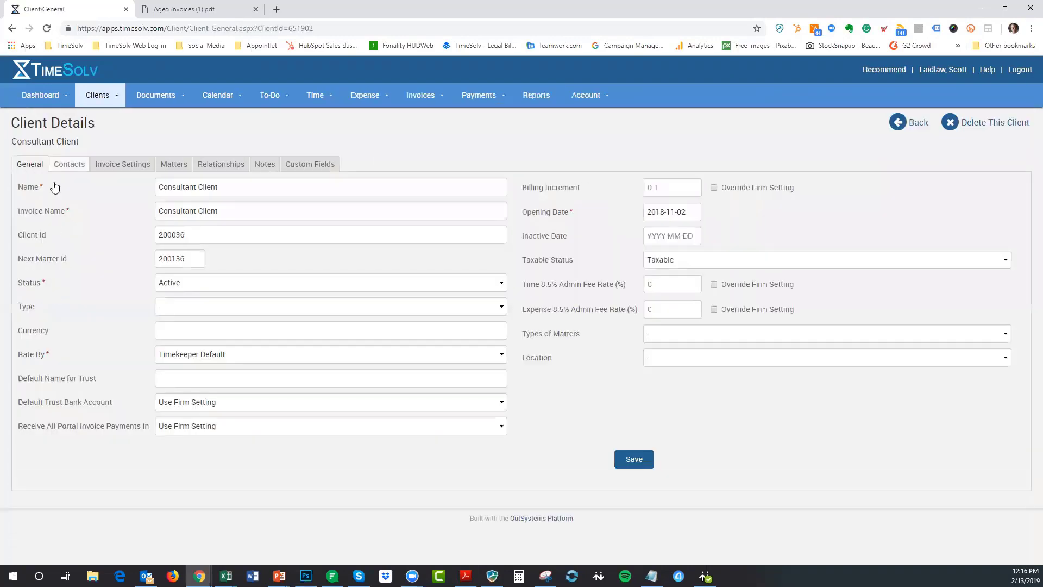
pyautogui.click(68, 165)
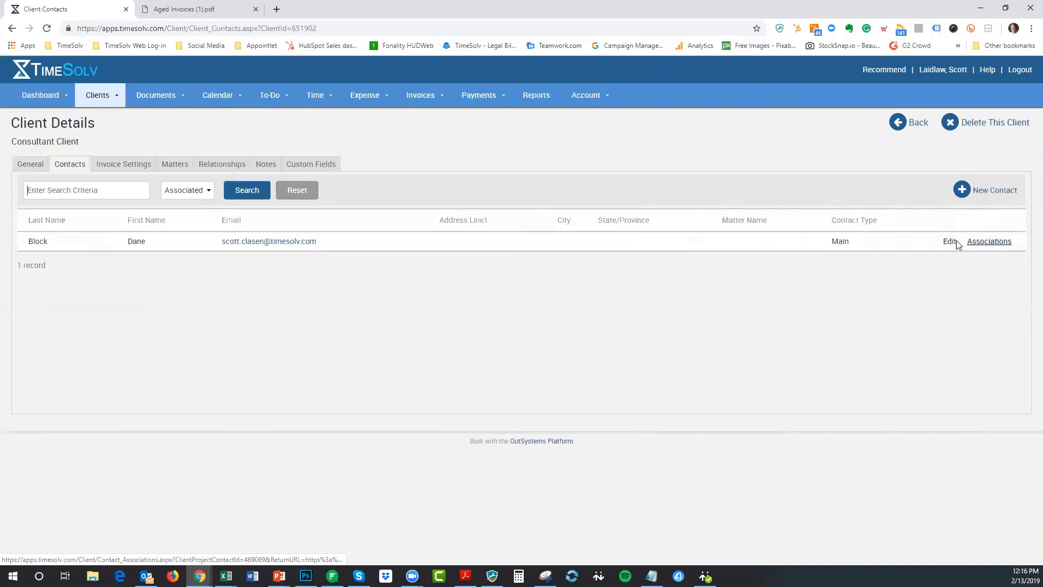
# - Untick the contact's Consultant Client and Best Buy associations and portal access, save, and go back
pyautogui.click(980, 243)
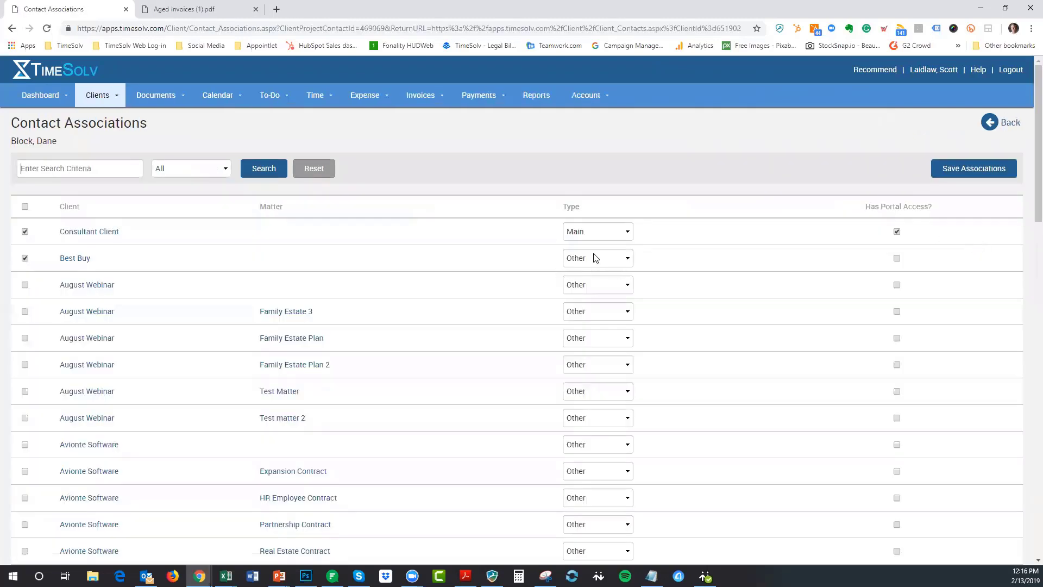
pyautogui.click(25, 232)
pyautogui.click(25, 258)
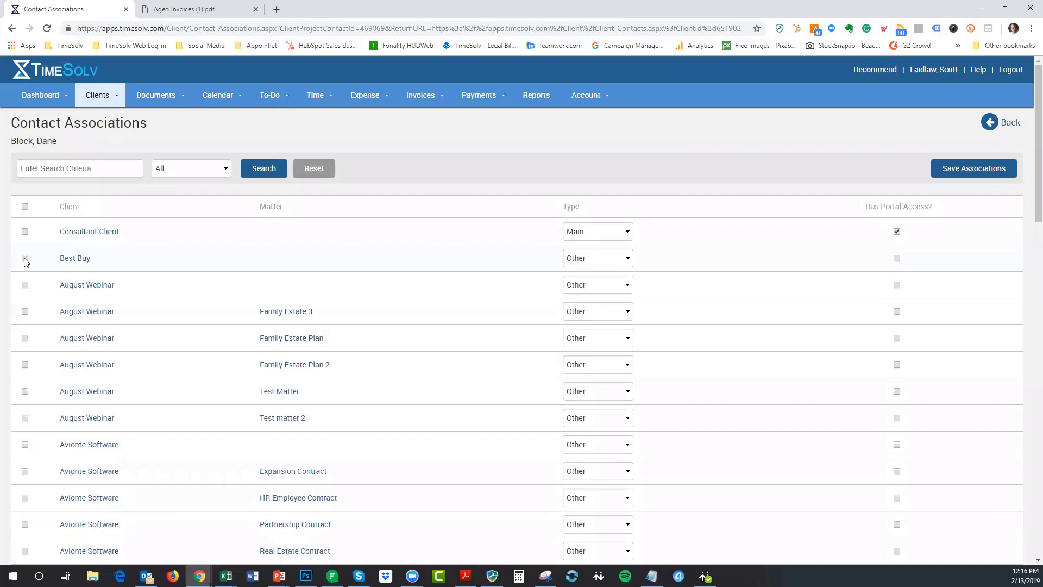
pyautogui.click(896, 232)
pyautogui.click(986, 168)
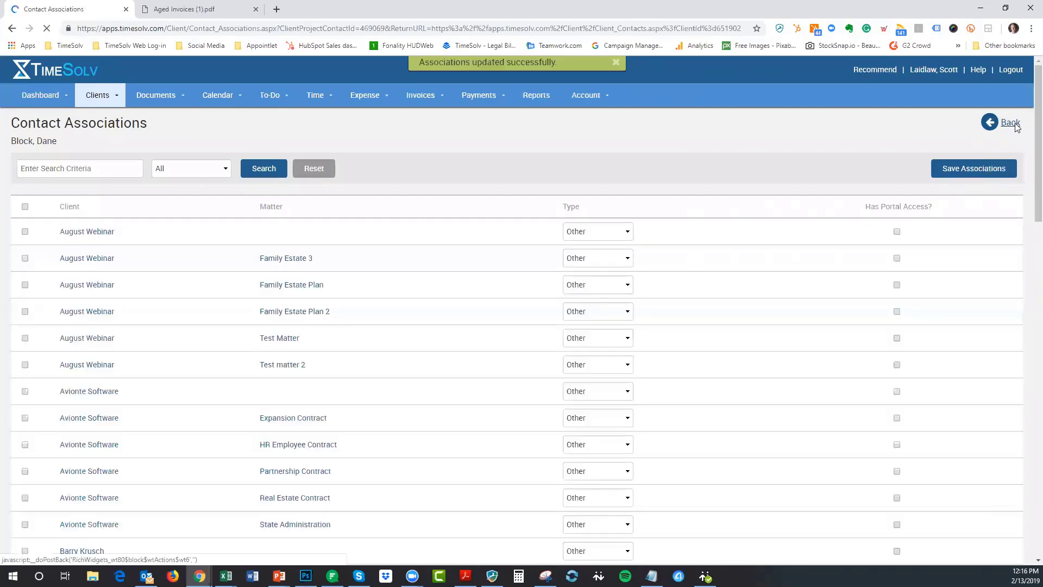
pyautogui.click(1003, 124)
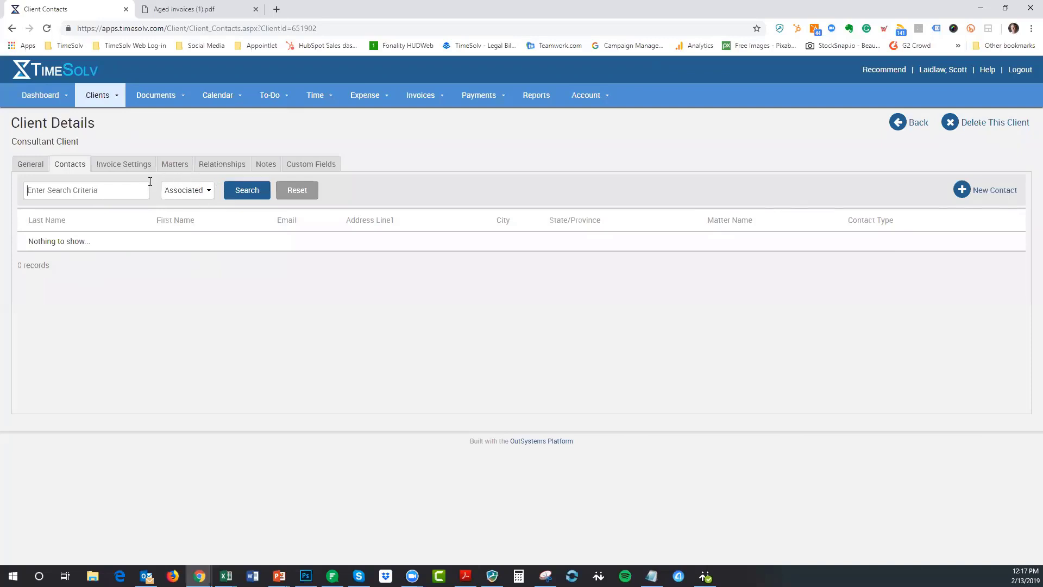
pyautogui.click(191, 196)
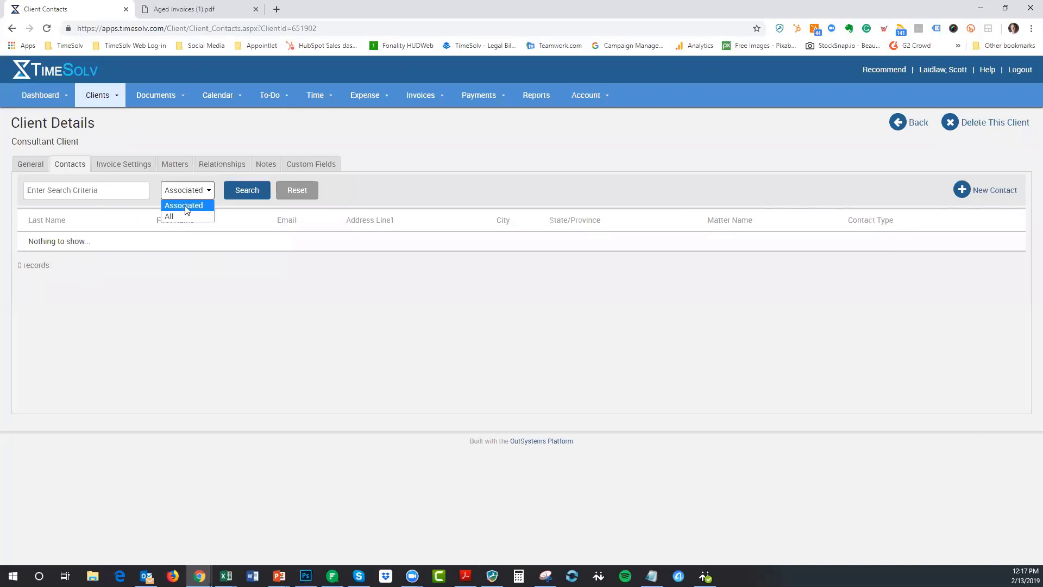
pyautogui.click(187, 215)
pyautogui.click(224, 198)
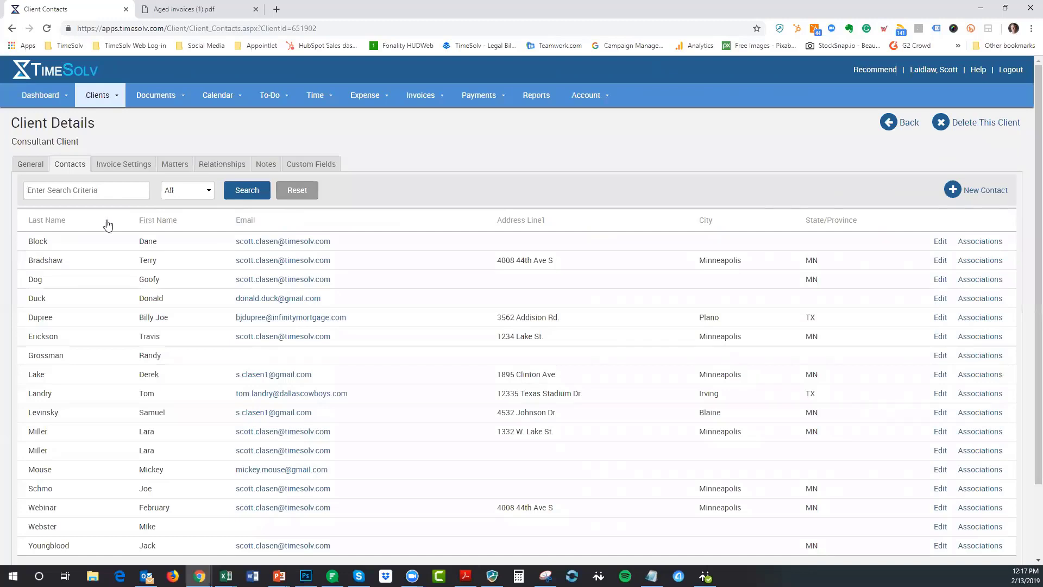
pyautogui.click(98, 193)
pyautogui.write('Dane')
pyautogui.press('Return')
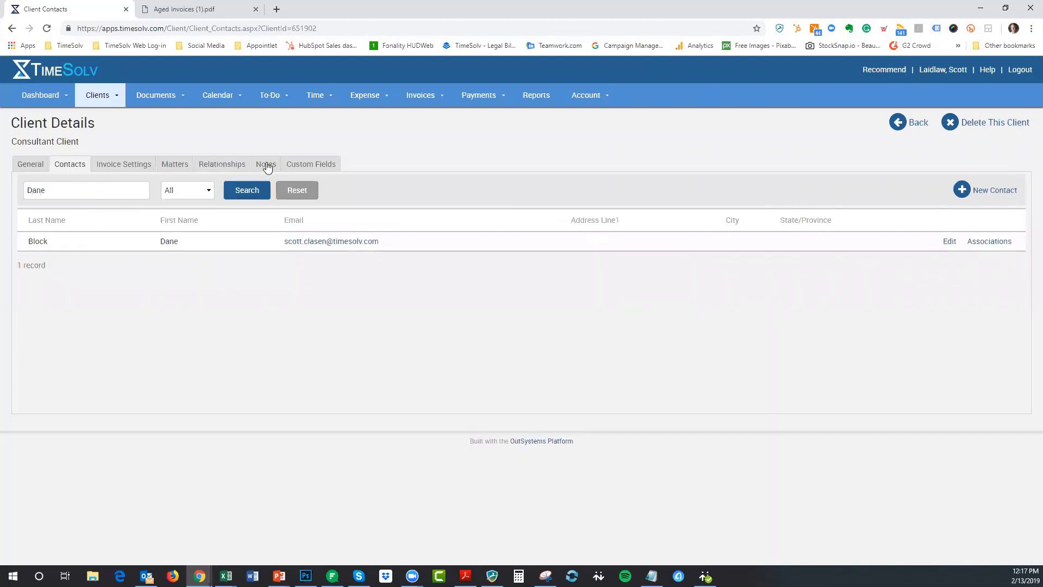
pyautogui.click(983, 242)
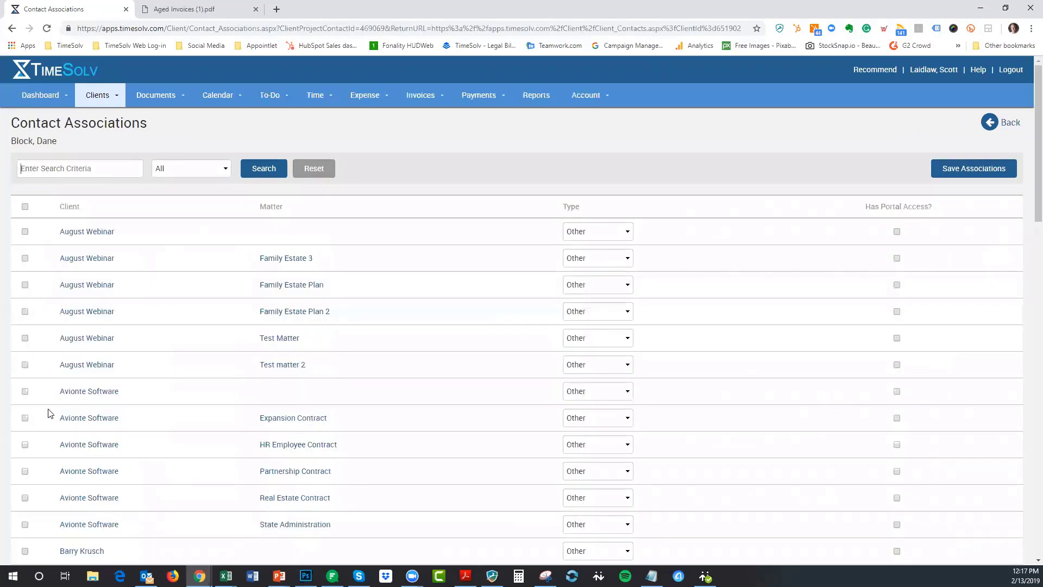
pyautogui.click(24, 232)
pyautogui.click(1009, 126)
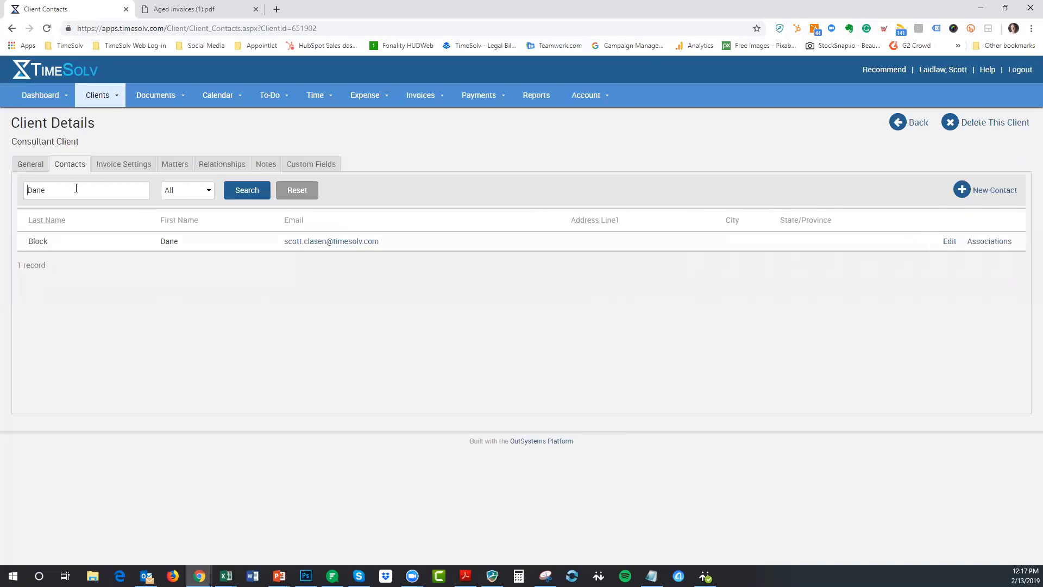
pyautogui.moveTo(76, 189); pyautogui.dragTo(5, 194)
pyautogui.press('BackSpace')
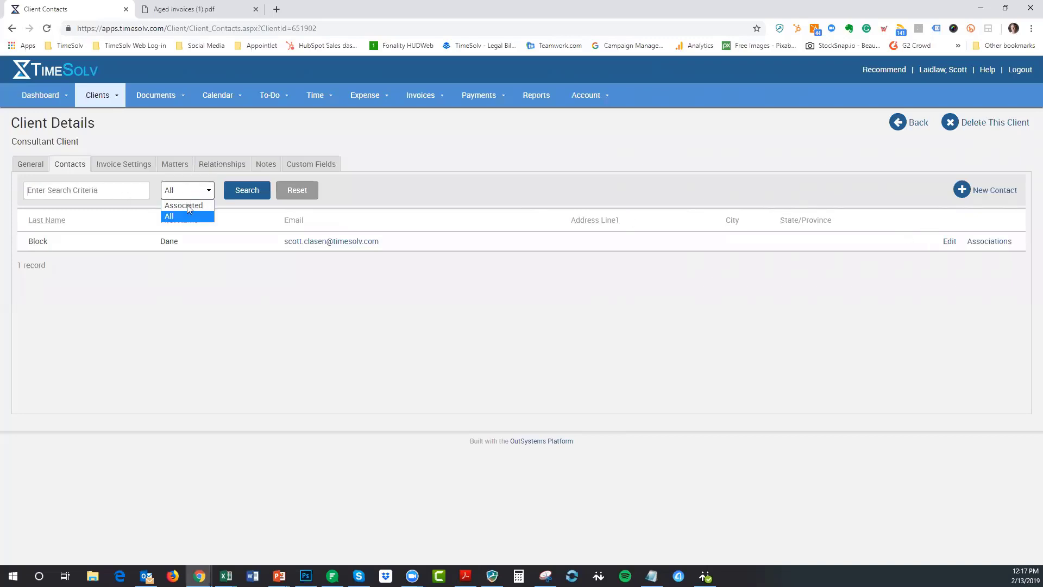
pyautogui.click(186, 204)
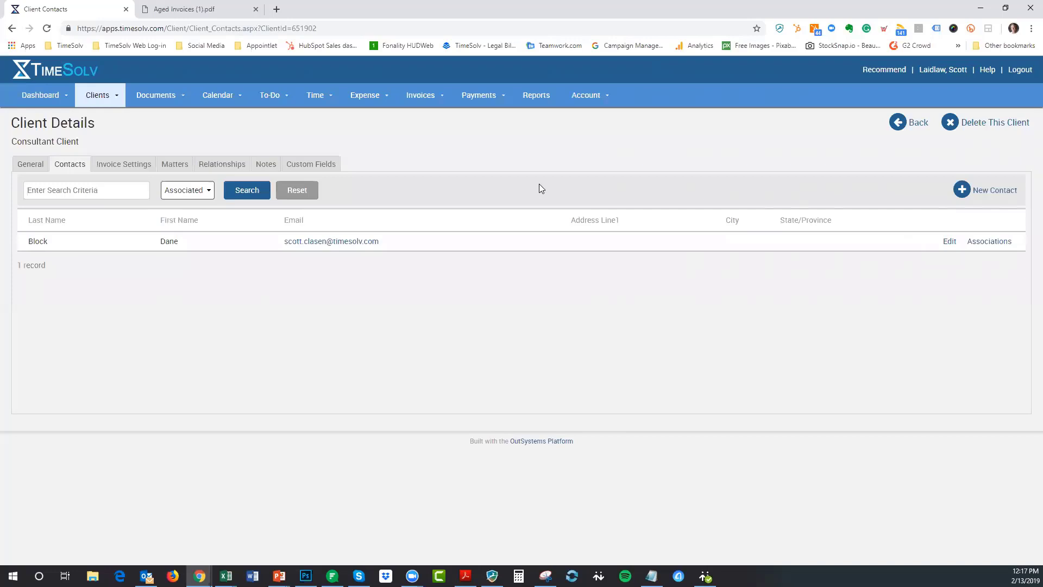
pyautogui.click(230, 197)
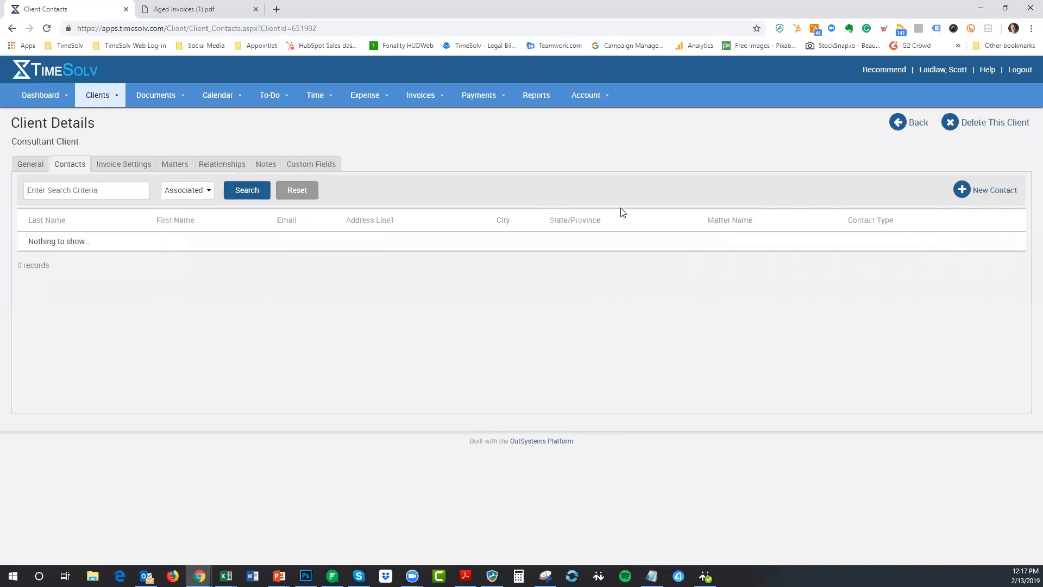
pyautogui.click(992, 194)
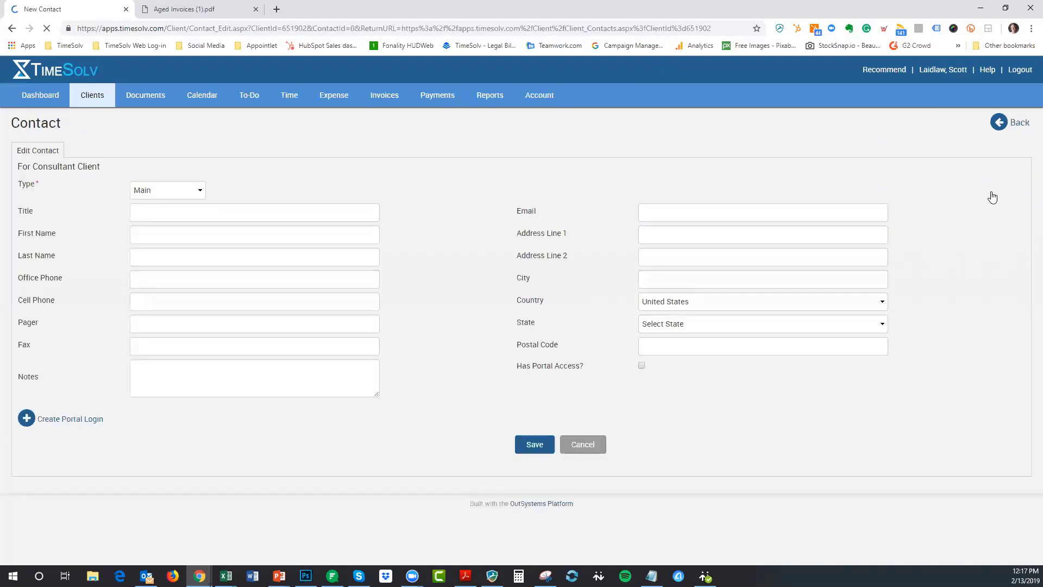
pyautogui.click(175, 193)
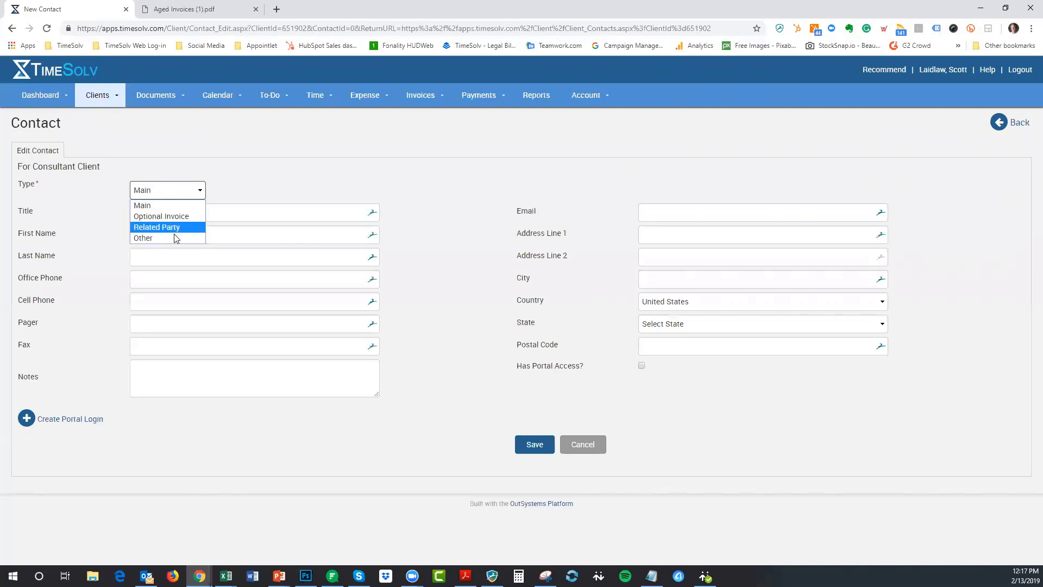
pyautogui.click(223, 169)
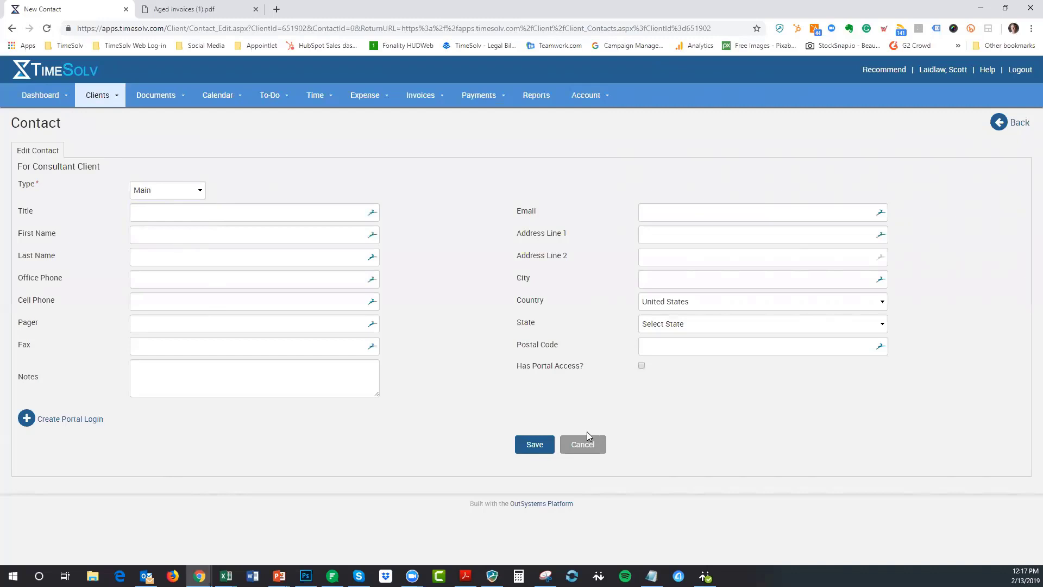
pyautogui.click(582, 447)
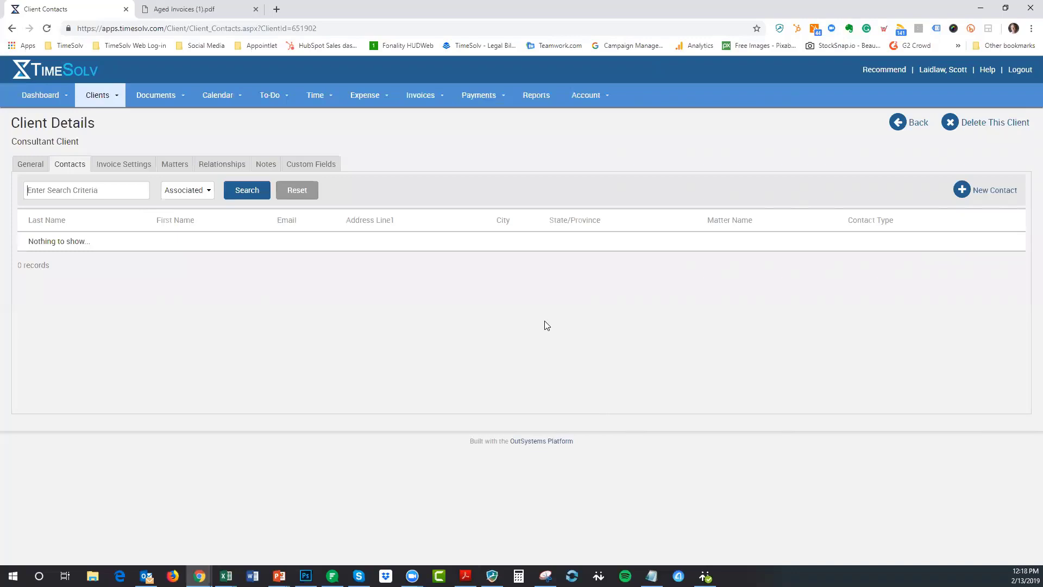
# - Open Consultant Matter's contacts under Consultant Client and set the contact filter to All
pyautogui.click(175, 164)
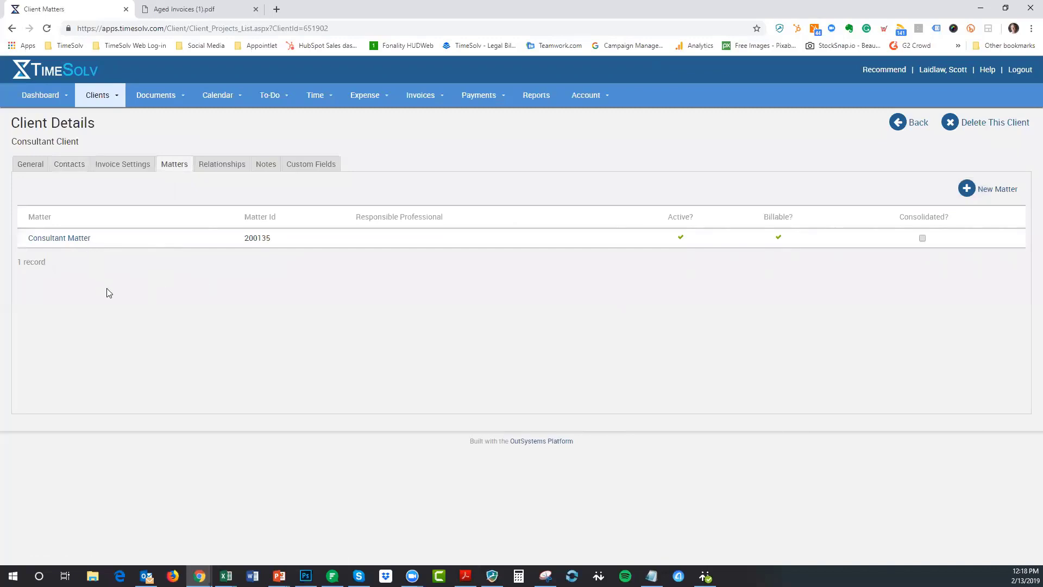
pyautogui.click(69, 243)
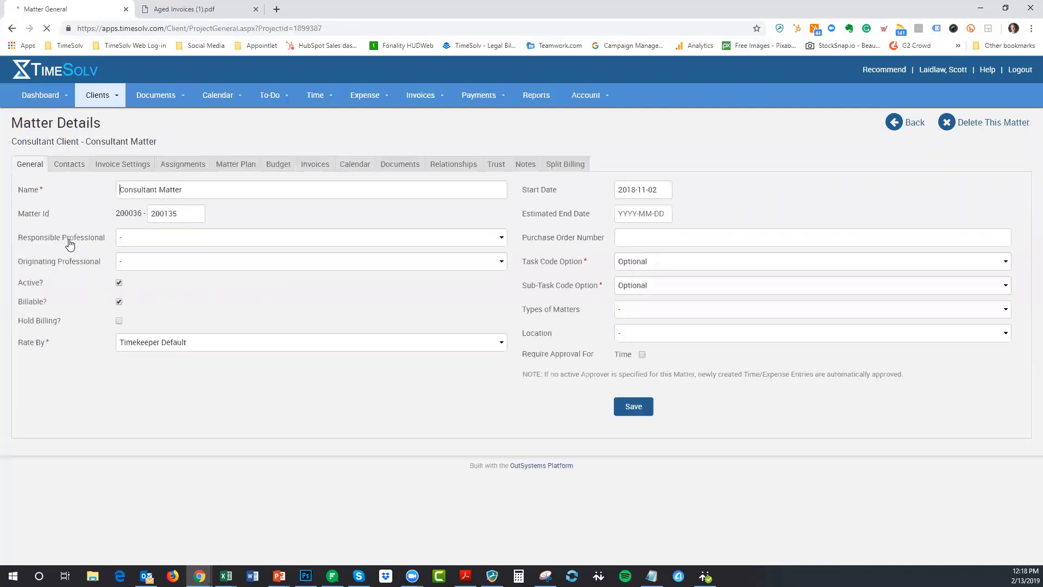
pyautogui.click(68, 166)
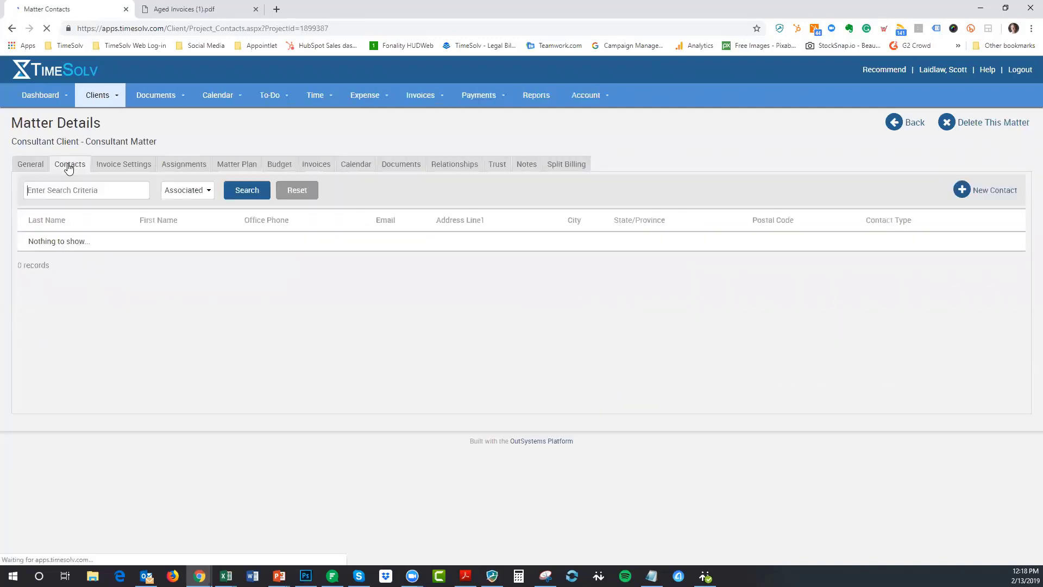
pyautogui.click(112, 192)
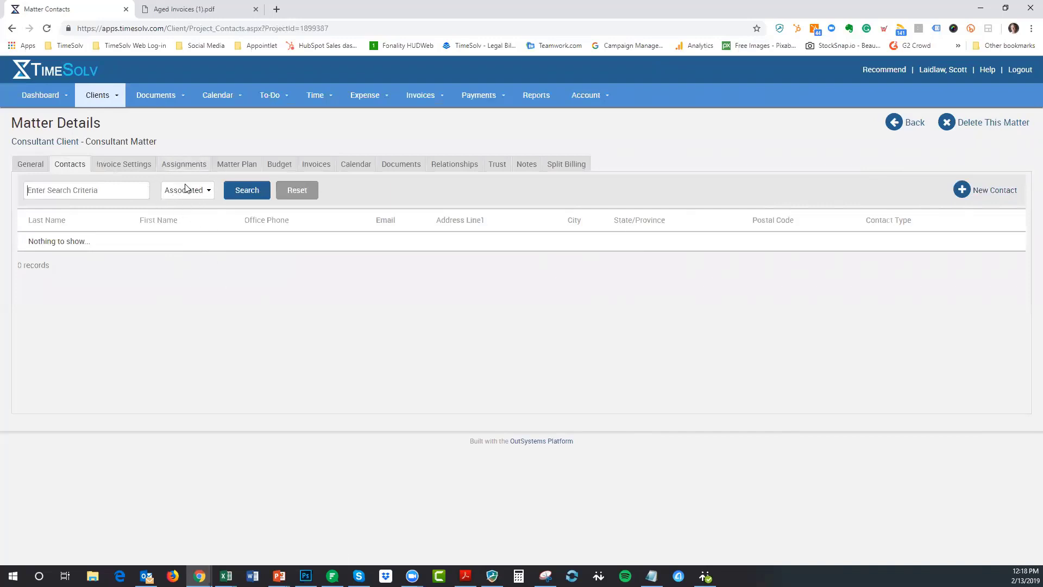
pyautogui.click(201, 194)
pyautogui.click(174, 214)
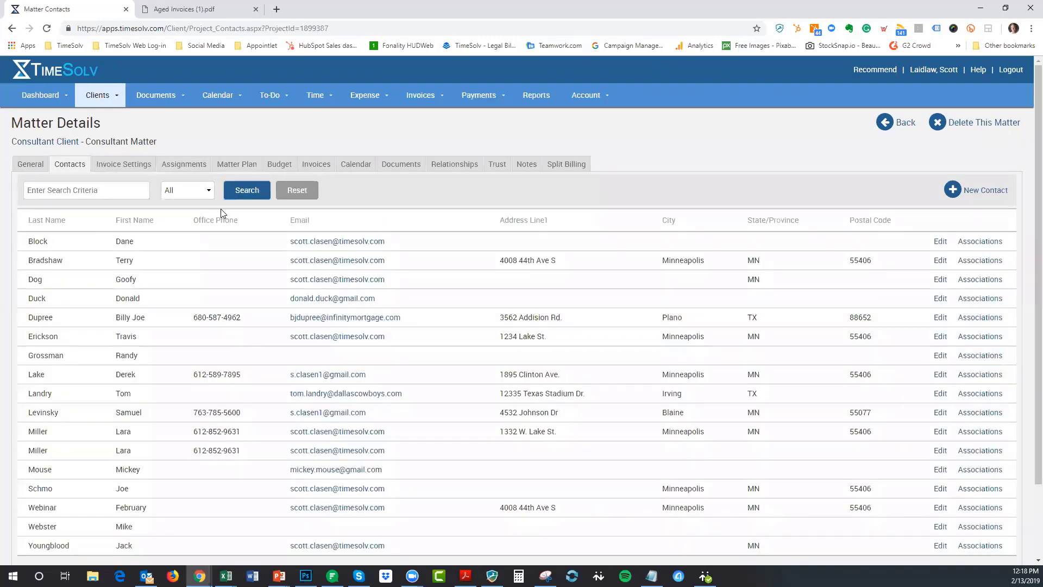
# - Associate the contact with Family Estate 3, keeping its type as Other
pyautogui.click(973, 247)
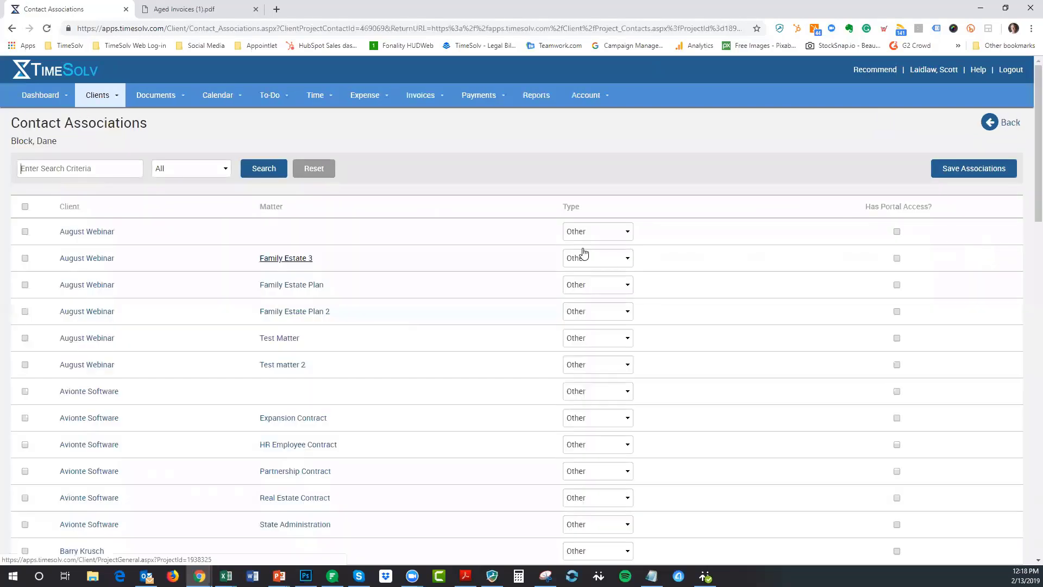
pyautogui.click(26, 259)
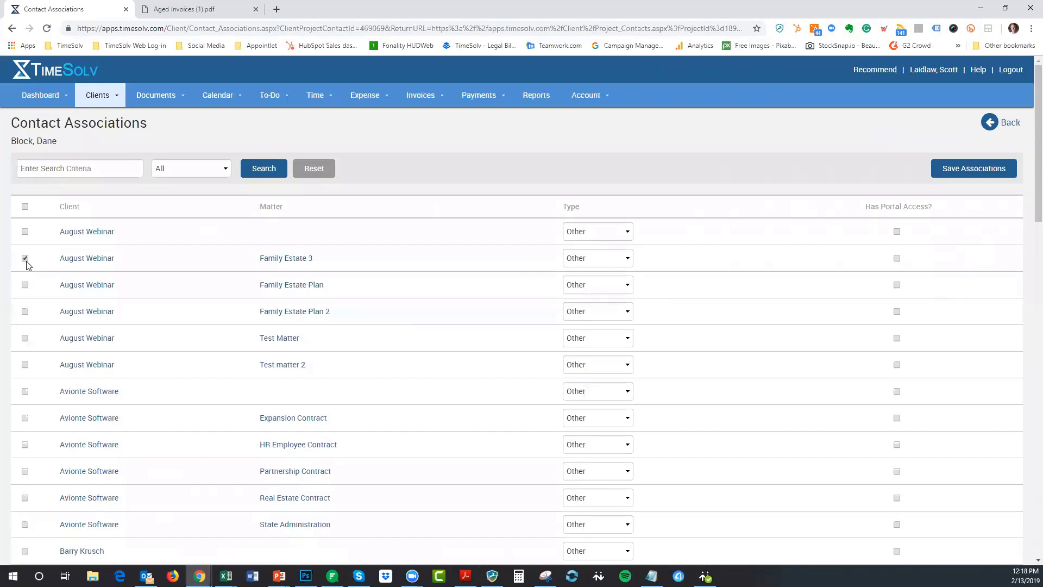
pyautogui.click(615, 258)
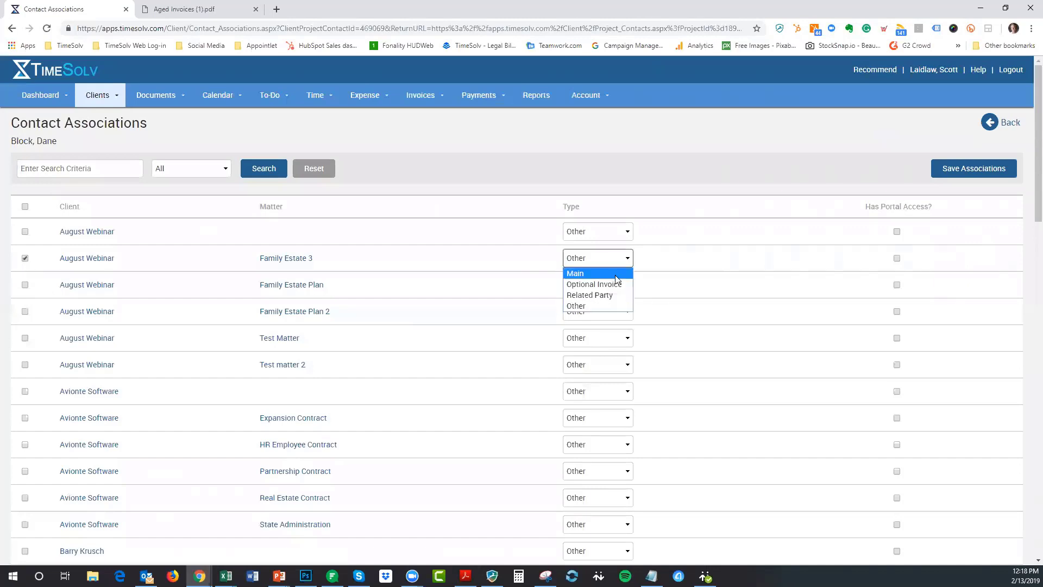
pyautogui.click(627, 264)
pyautogui.click(1009, 129)
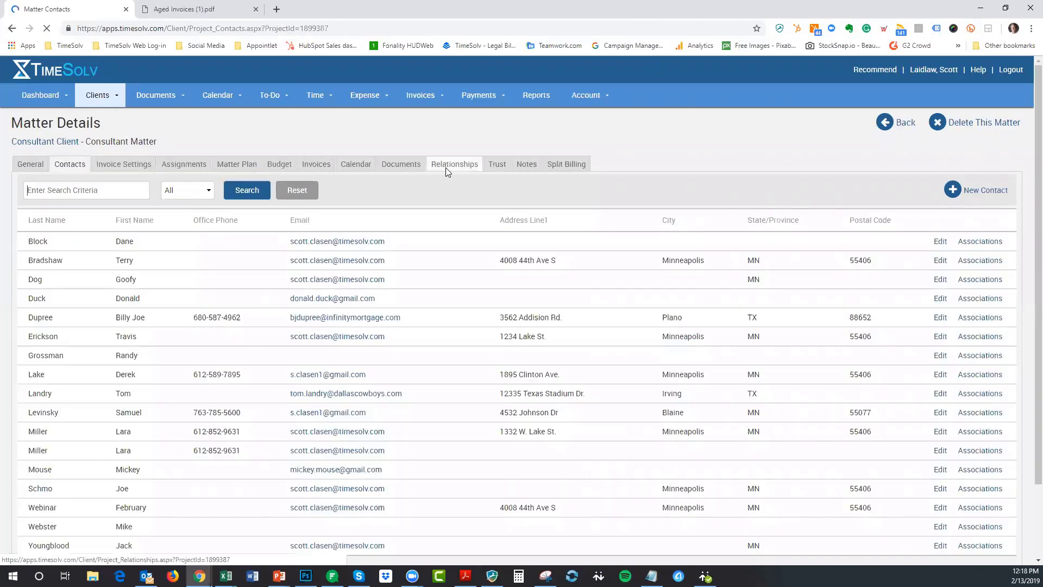
# - Filter the matter's contacts to Associated, showing 0 records, and start a New Contact
pyautogui.click(187, 190)
pyautogui.click(182, 214)
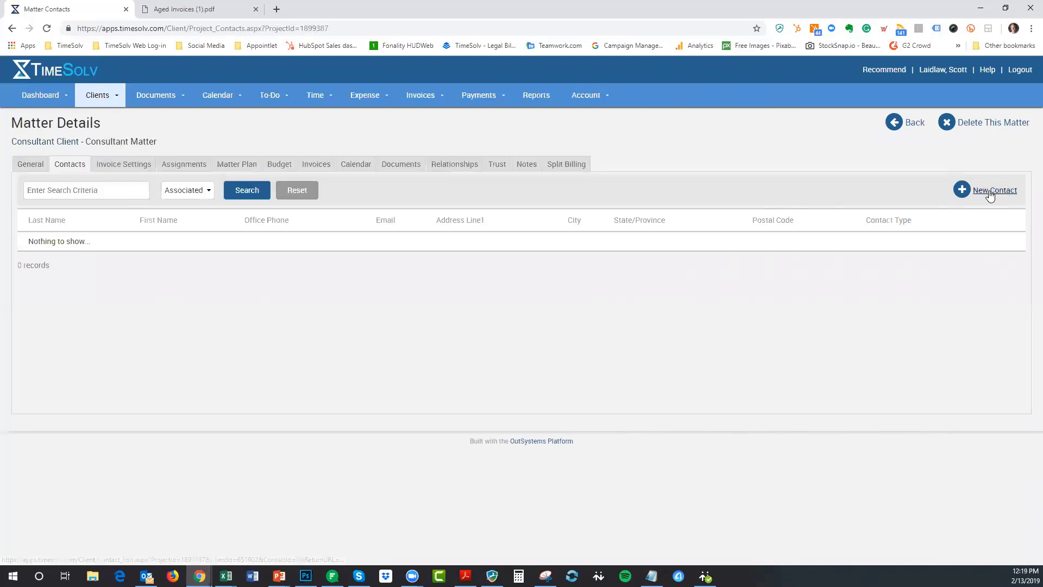
pyautogui.click(961, 191)
# - From Consultant Client's All contacts, associate the first contact with Consultant Client as Main and save
pyautogui.click(50, 143)
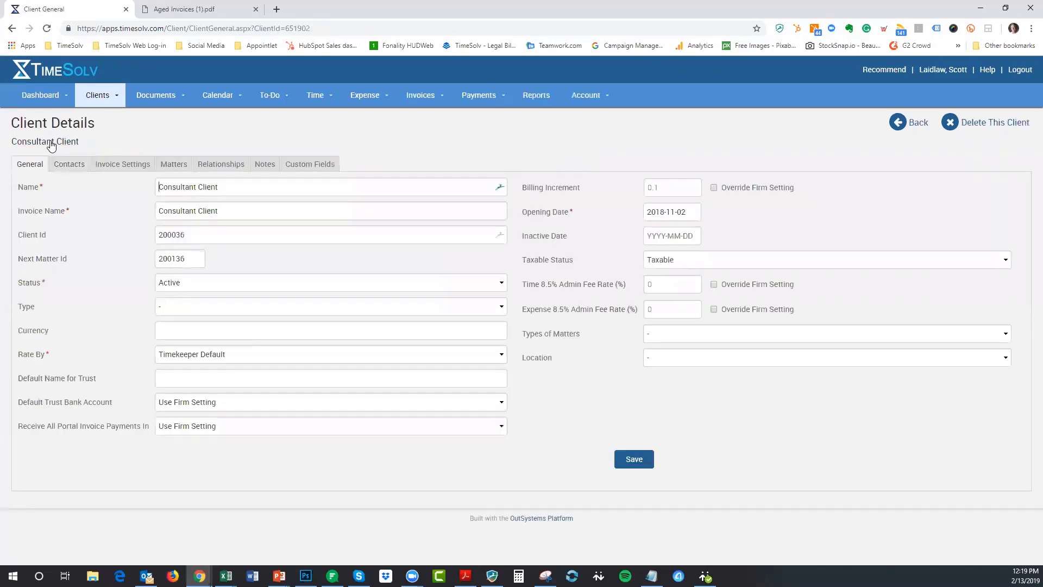
pyautogui.click(70, 166)
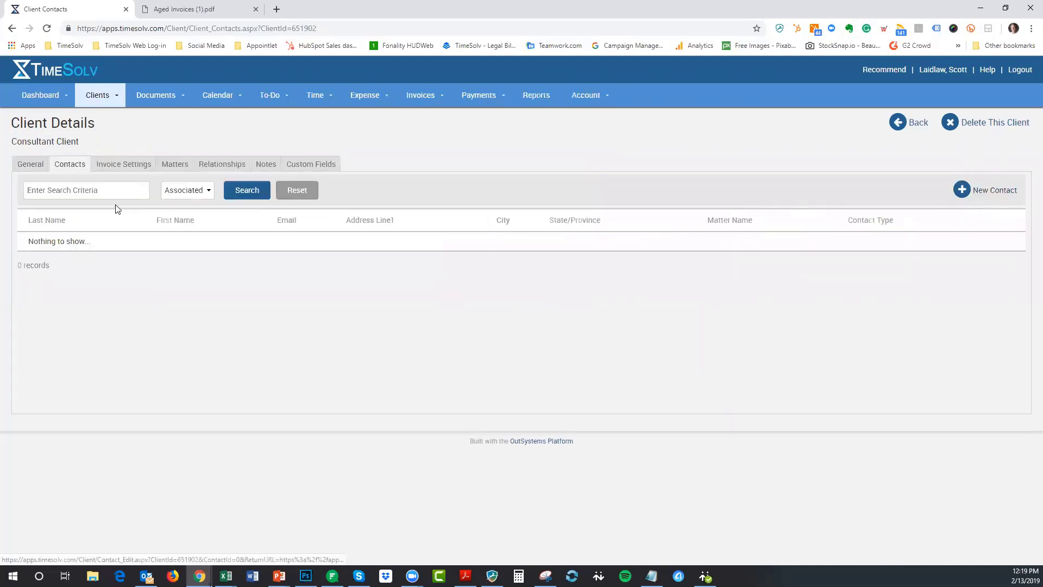
pyautogui.click(209, 193)
pyautogui.click(173, 215)
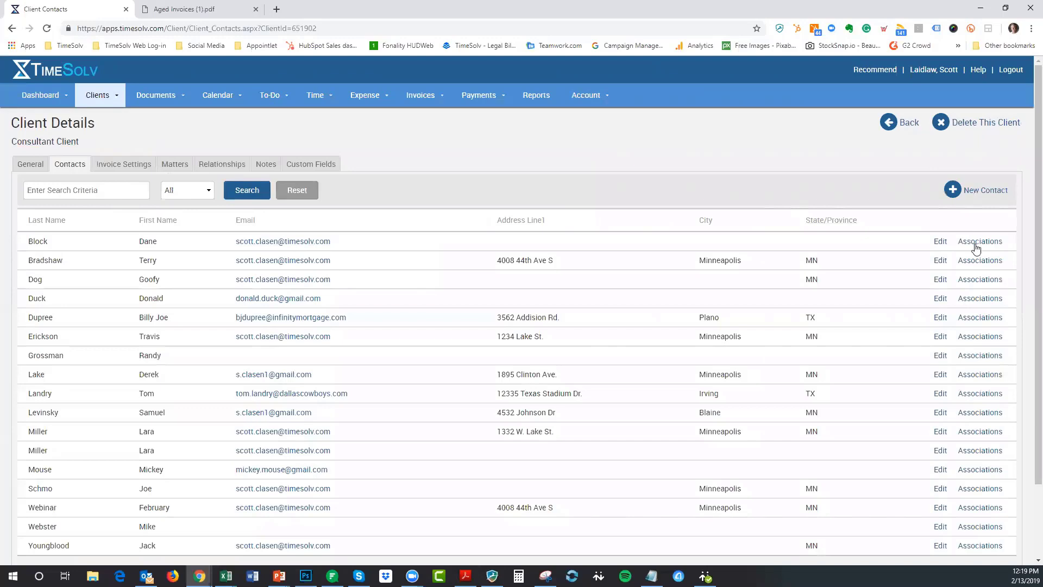
pyautogui.click(978, 242)
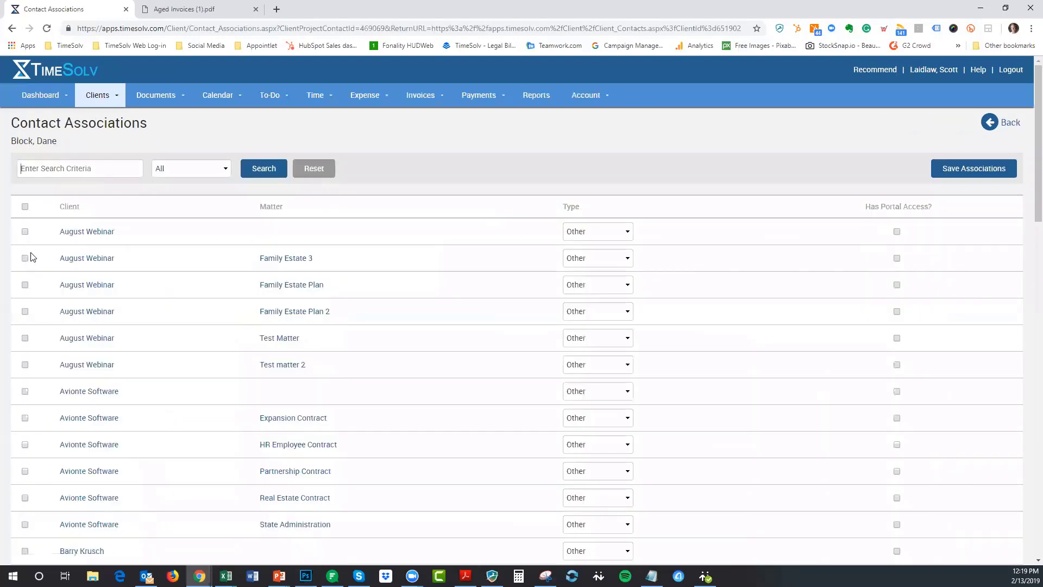
pyautogui.scroll(-10, 25, 369)
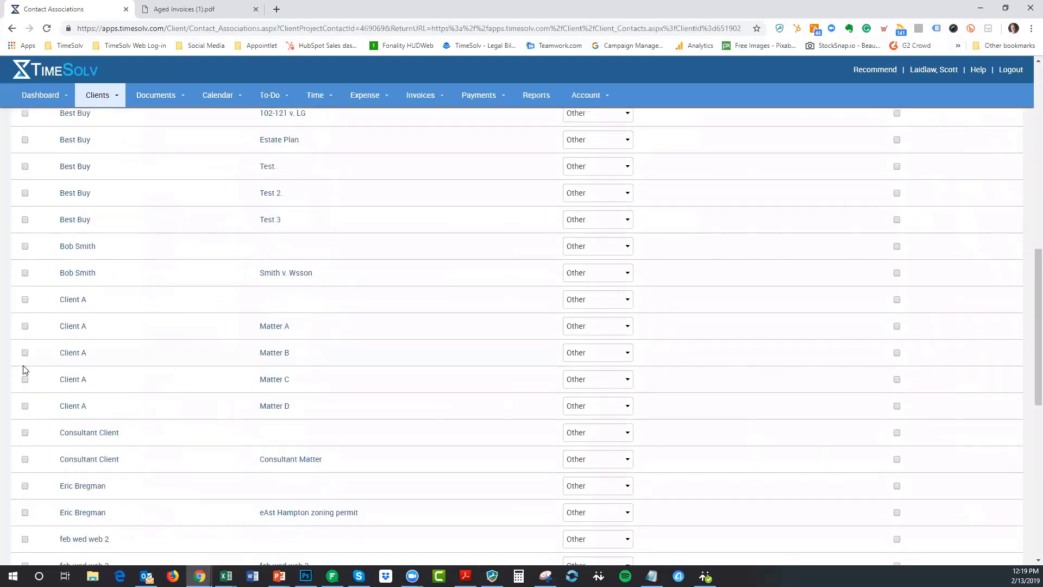
pyautogui.click(25, 433)
pyautogui.click(567, 432)
pyautogui.click(576, 446)
pyautogui.scroll(10, 658, 451)
pyautogui.click(936, 171)
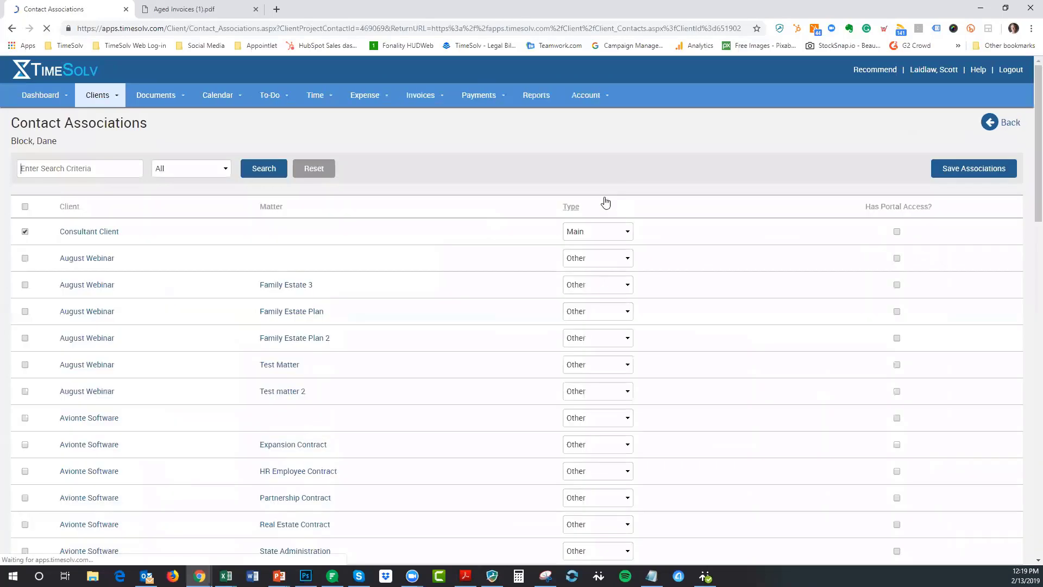
# - Filter Consultant Client's contacts to Associated, now listing 1 Main contact
pyautogui.click(113, 232)
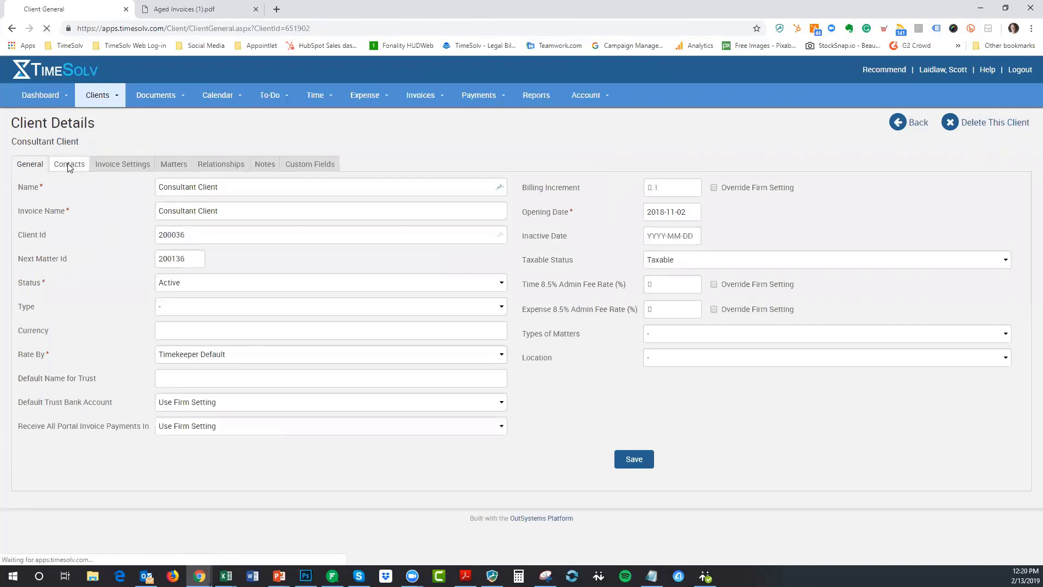
pyautogui.click(63, 164)
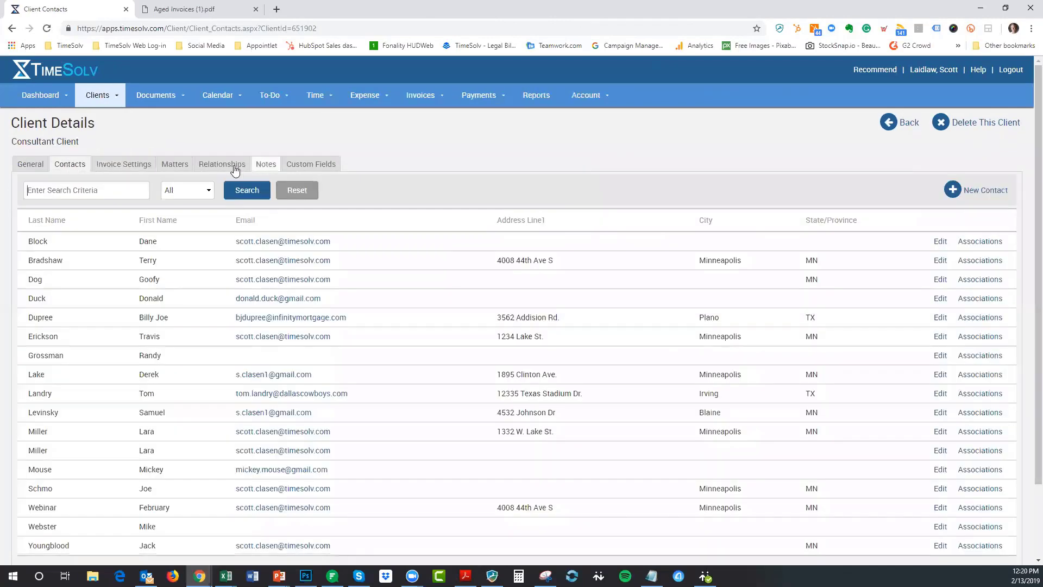
pyautogui.click(212, 195)
pyautogui.click(175, 215)
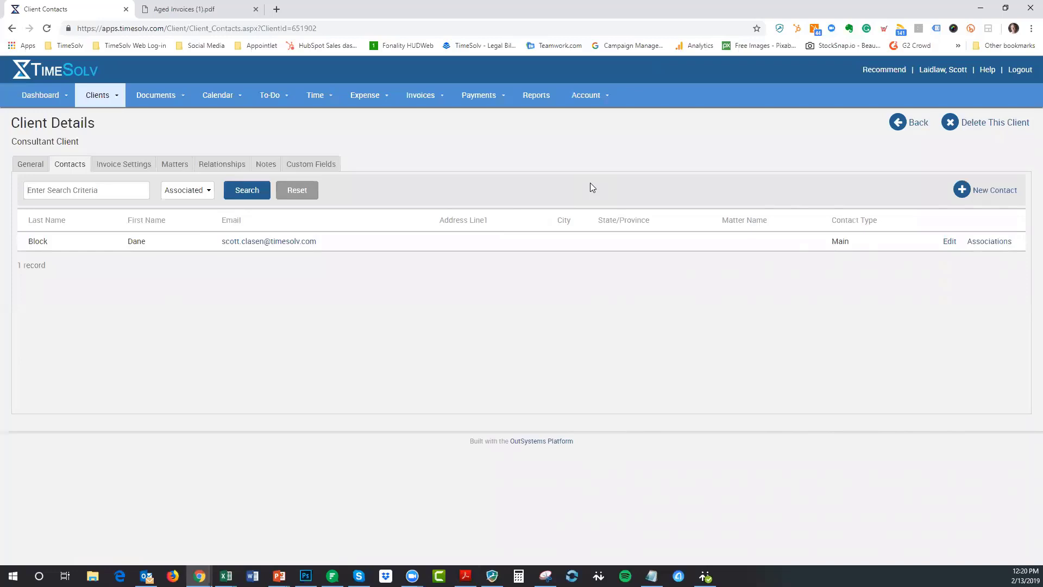
# - Create an Optional Invoice contact with the person's first name, last name and e-mail address
pyautogui.click(988, 191)
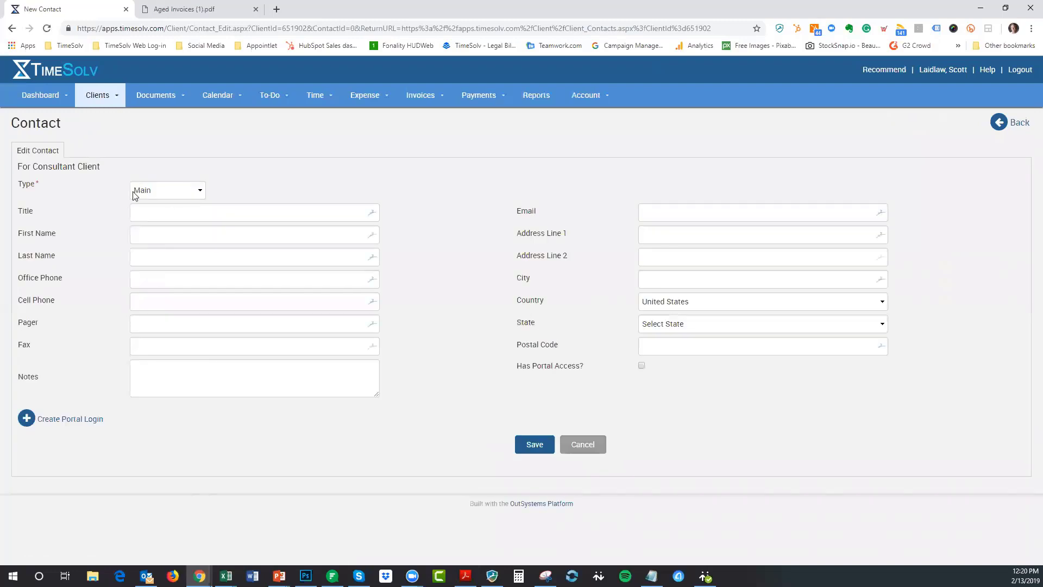
pyautogui.click(166, 195)
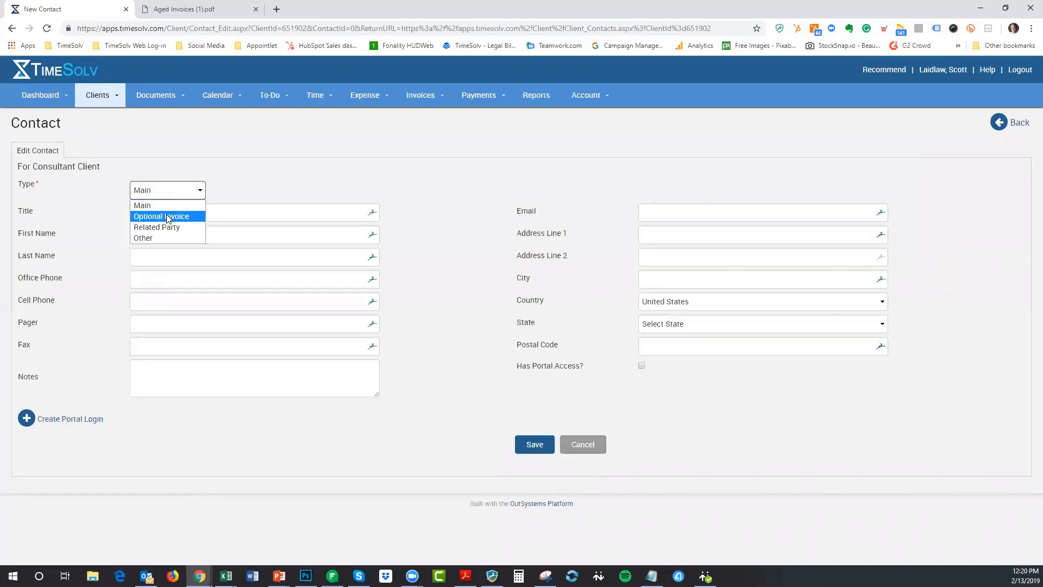
pyautogui.click(170, 212)
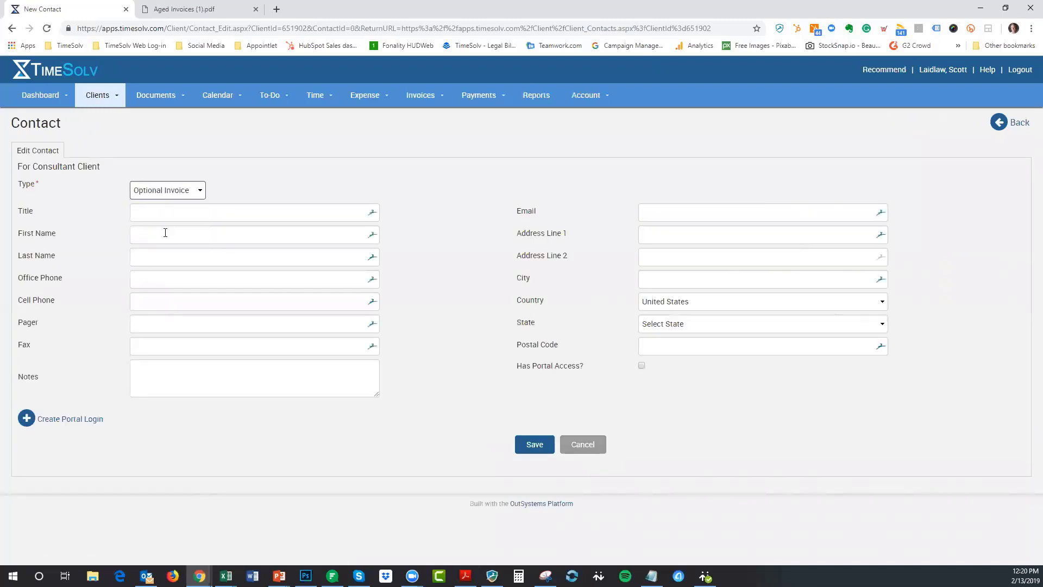
pyautogui.click(166, 232)
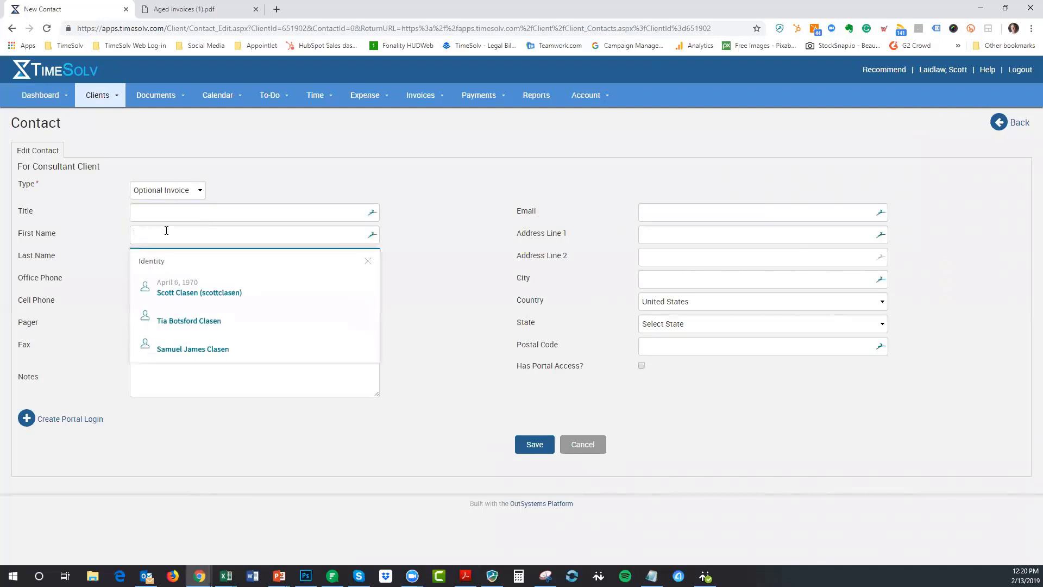
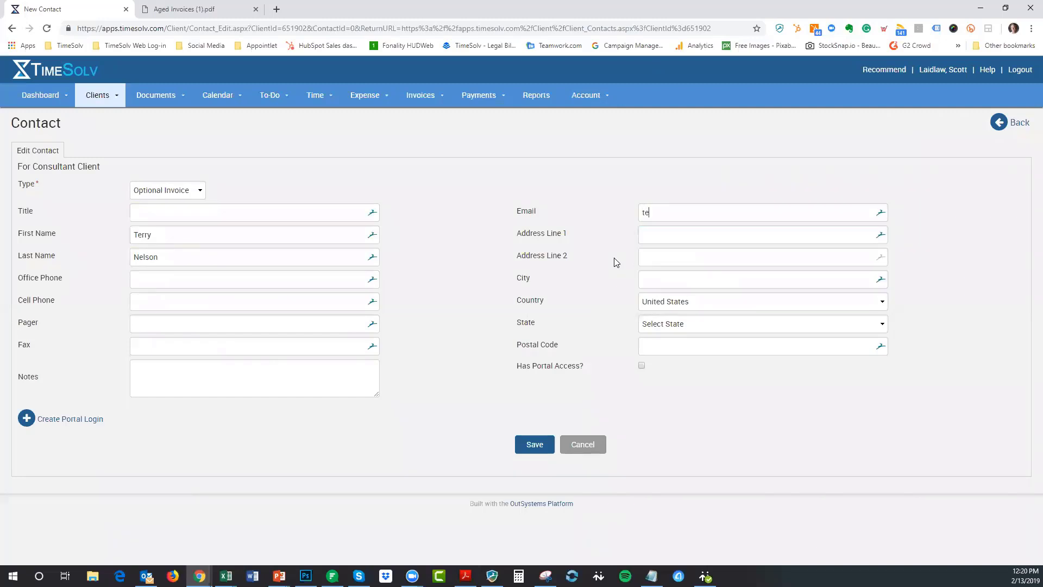
pyautogui.click(534, 444)
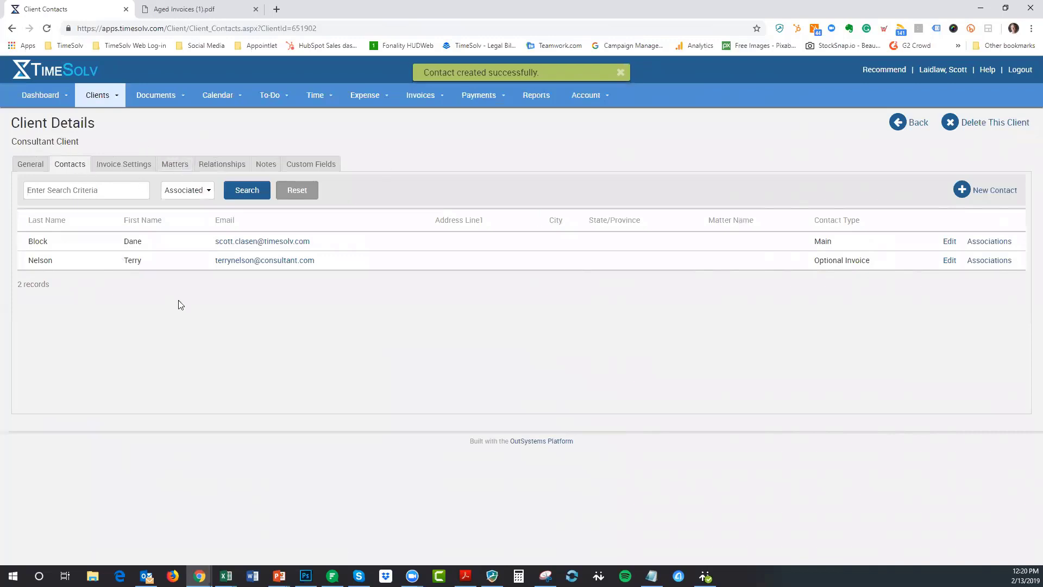
pyautogui.click(170, 166)
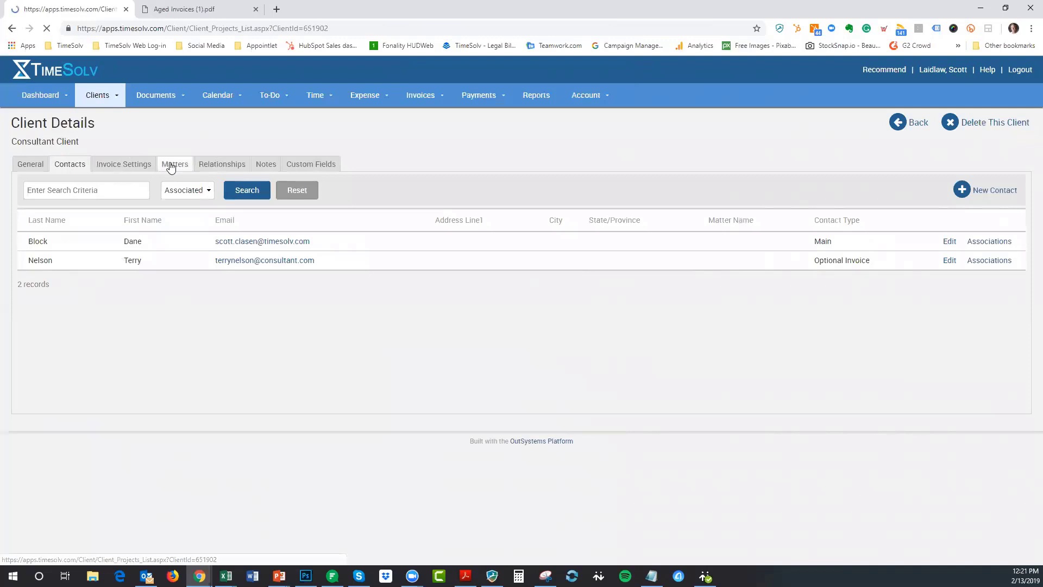
pyautogui.click(78, 243)
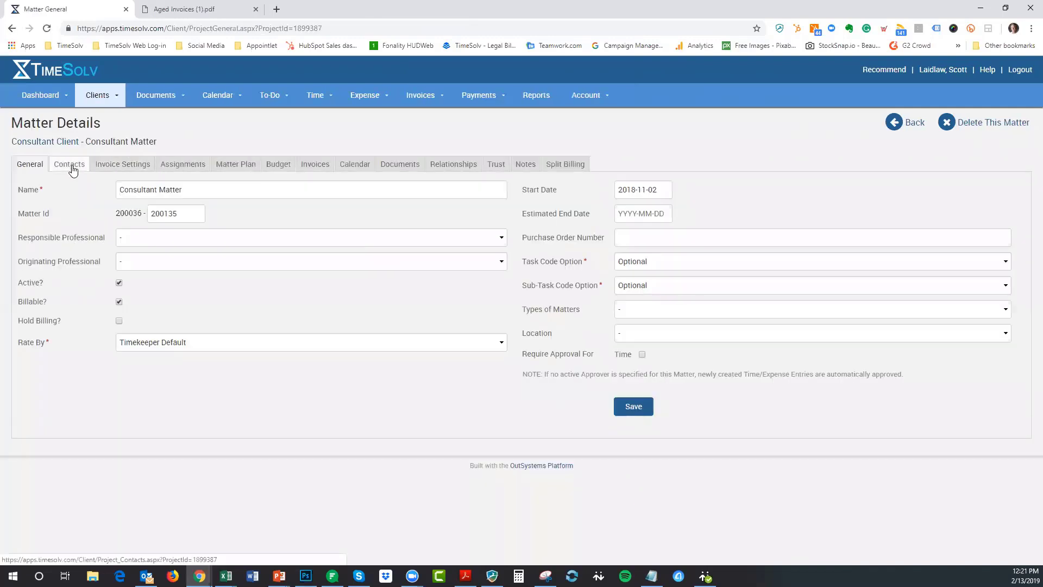
pyautogui.click(69, 165)
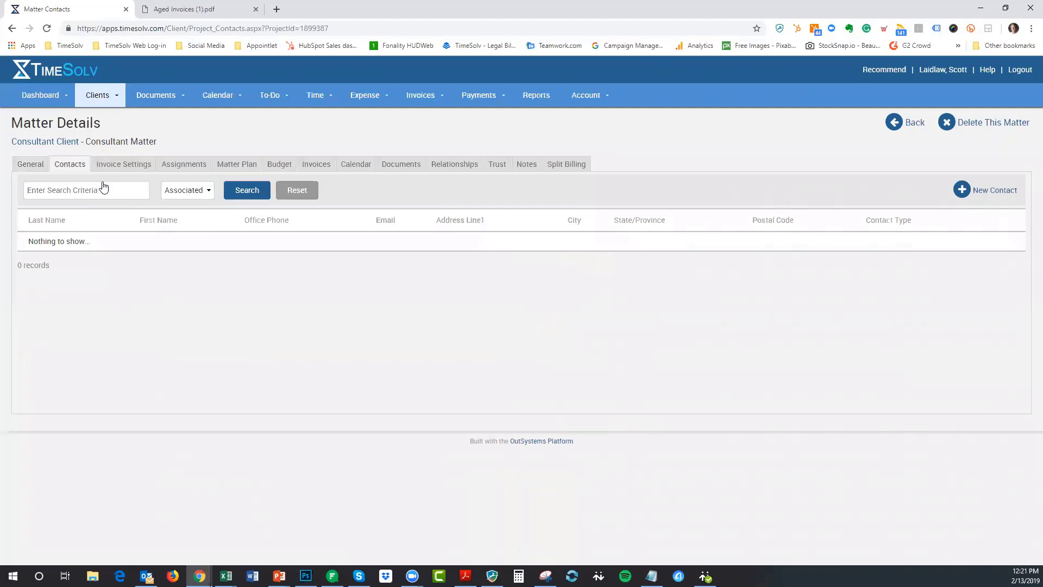
pyautogui.click(41, 142)
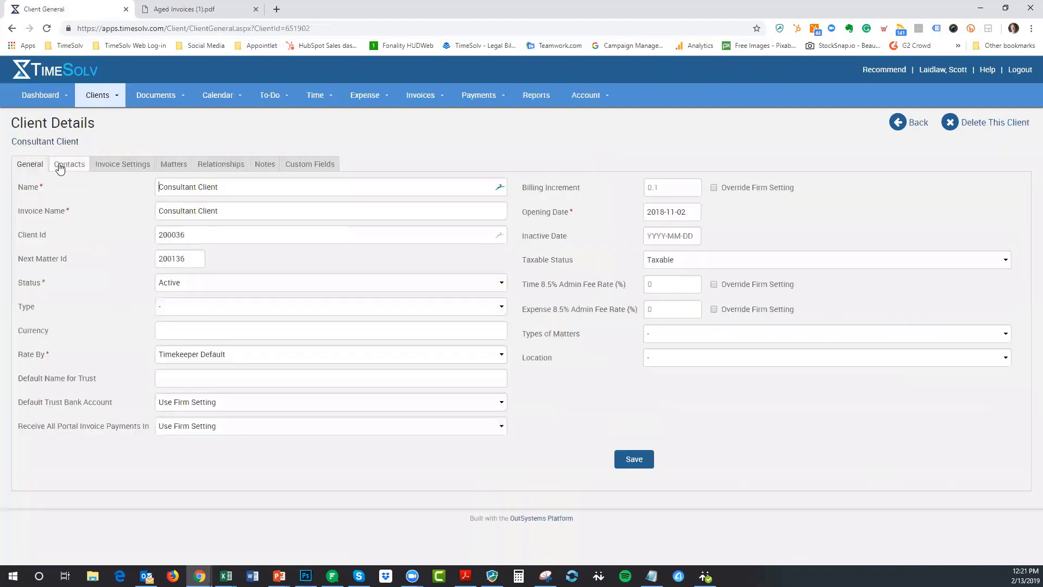
pyautogui.click(60, 168)
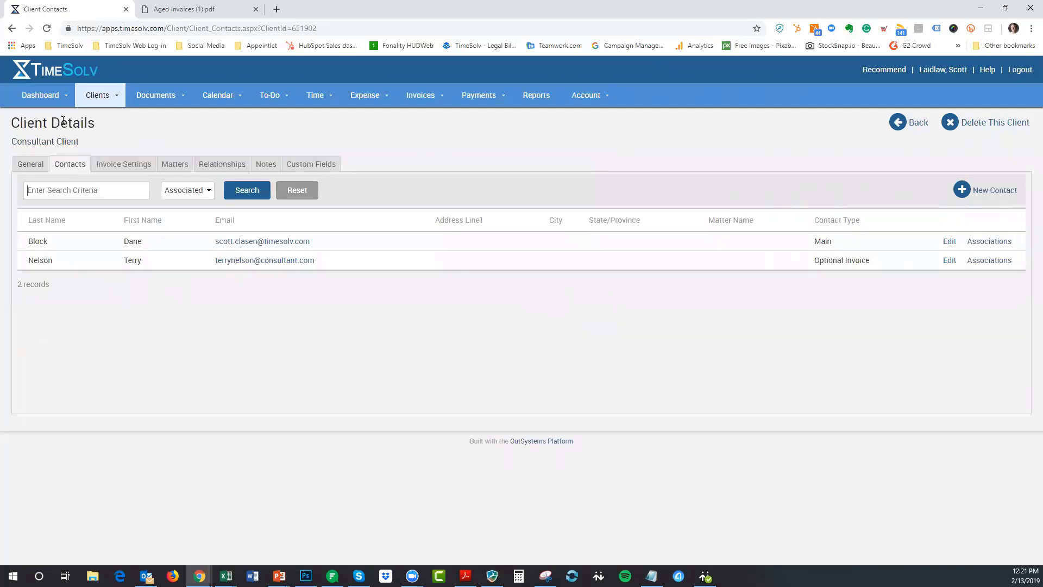
# - Show Consultant Client's invoice settings and place the cursor in the Additional Emails field
pyautogui.click(122, 171)
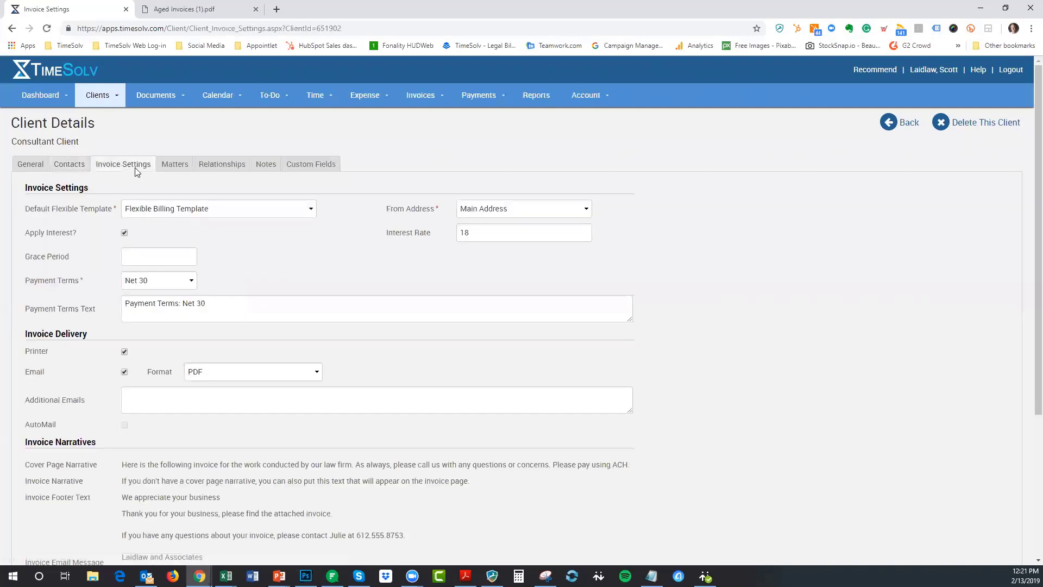
pyautogui.click(135, 393)
# - Check Consultant Matter's invoice settings, then return to Consultant Client's details (client ID 200036)
pyautogui.click(174, 167)
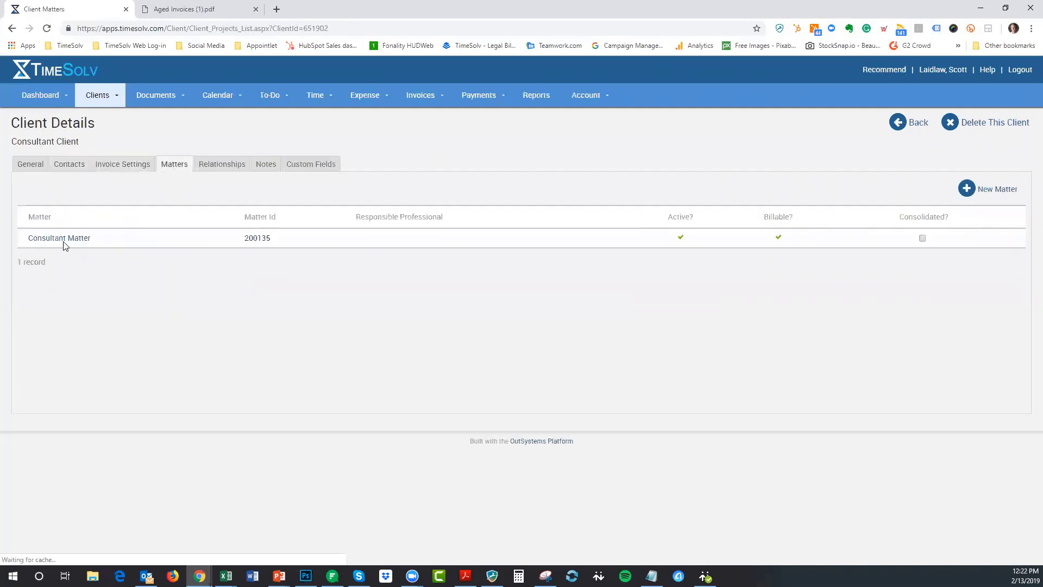
pyautogui.click(60, 238)
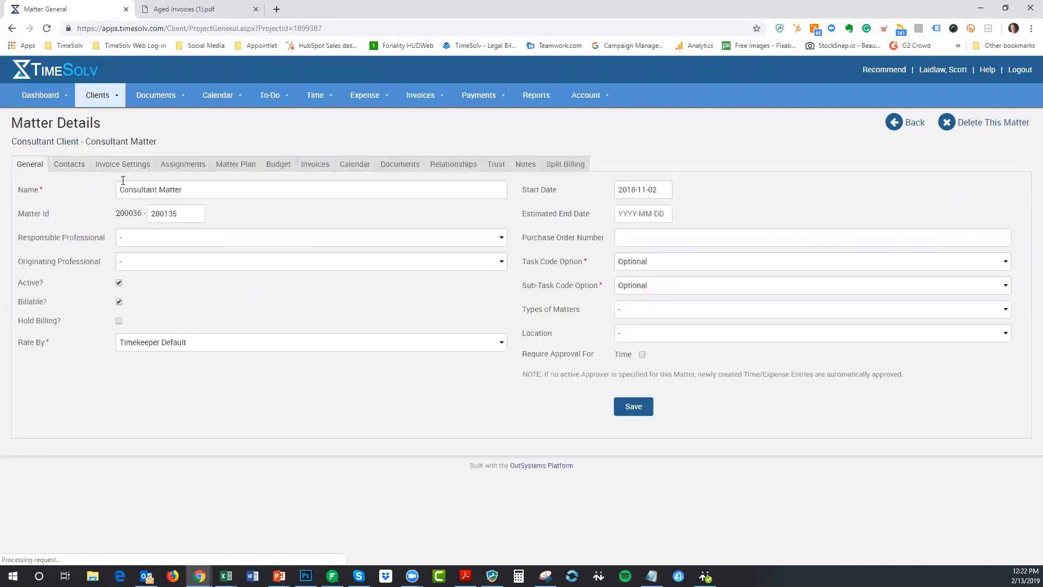
pyautogui.click(123, 165)
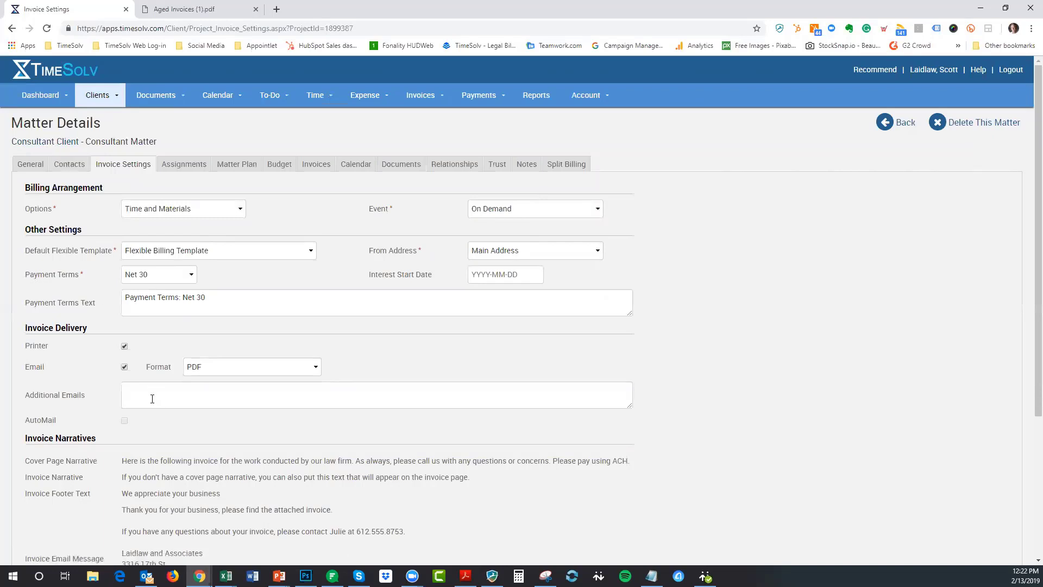
pyautogui.click(47, 145)
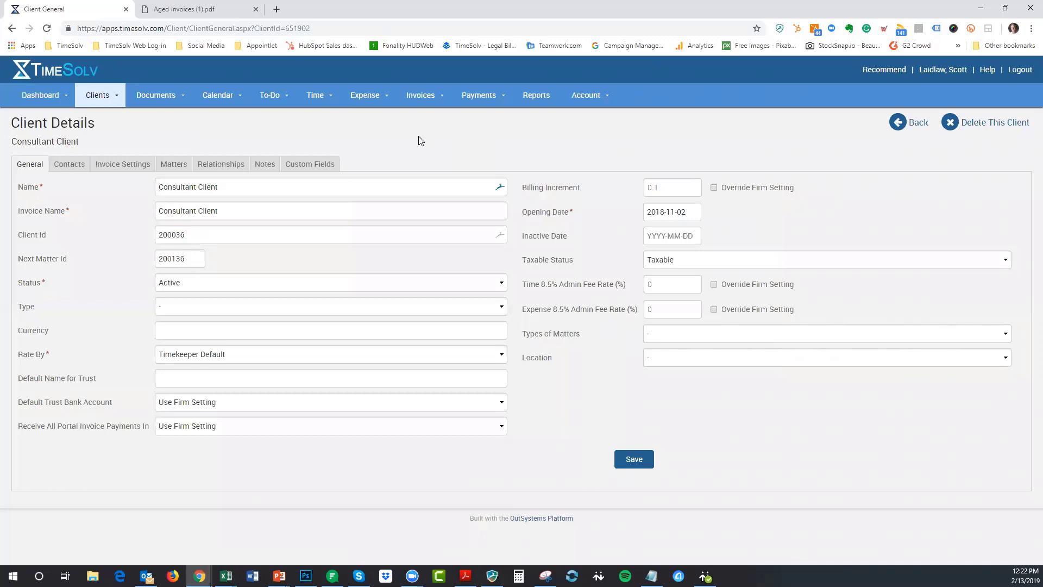
# - View the firm's Account Info under Account > Our Account, highlighting the account e-mail
pyautogui.click(606, 95)
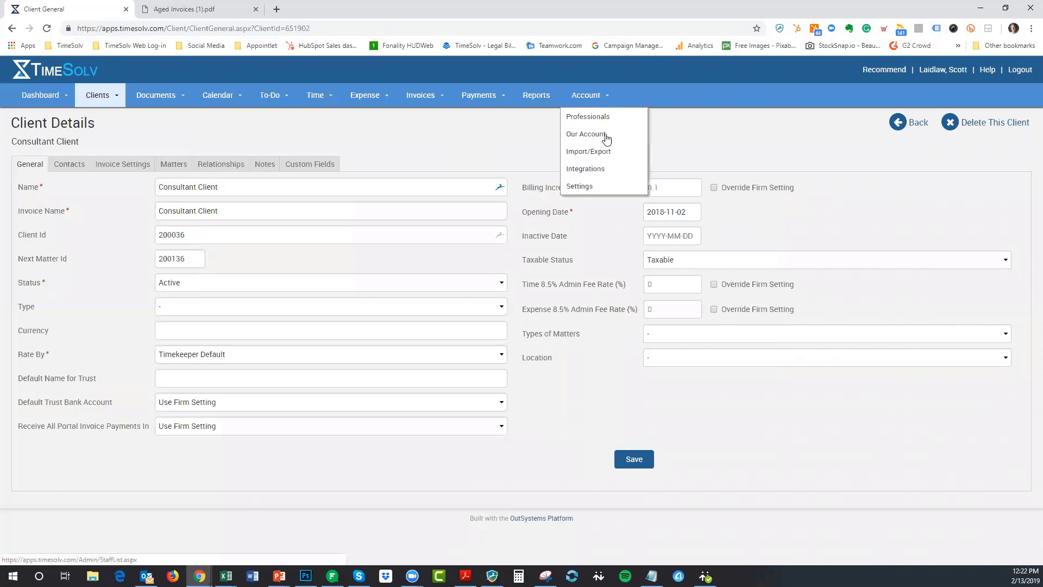
pyautogui.click(596, 133)
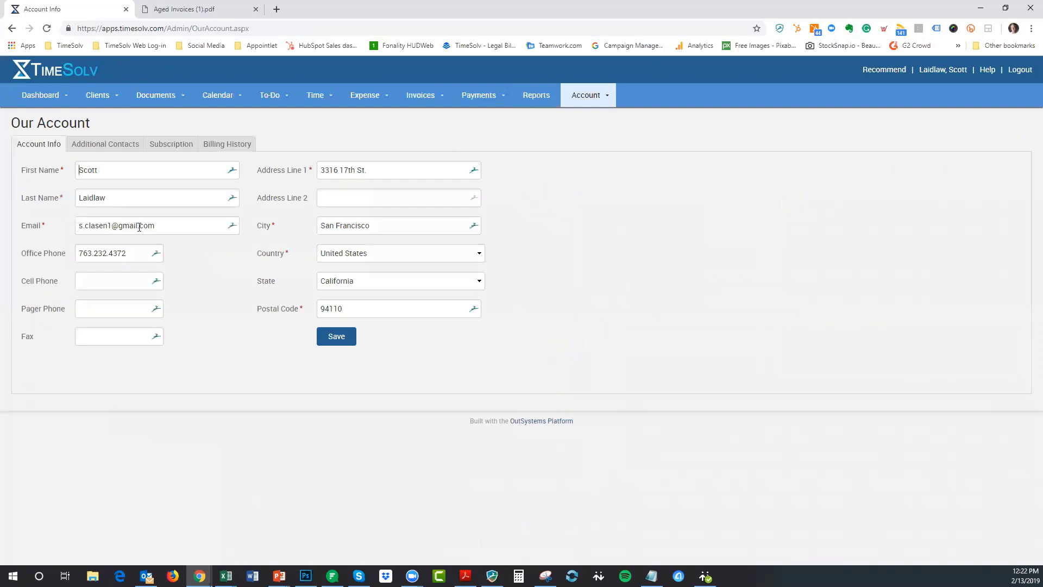
pyautogui.moveTo(186, 229); pyautogui.dragTo(62, 231)
pyautogui.click(162, 223)
pyautogui.click(100, 95)
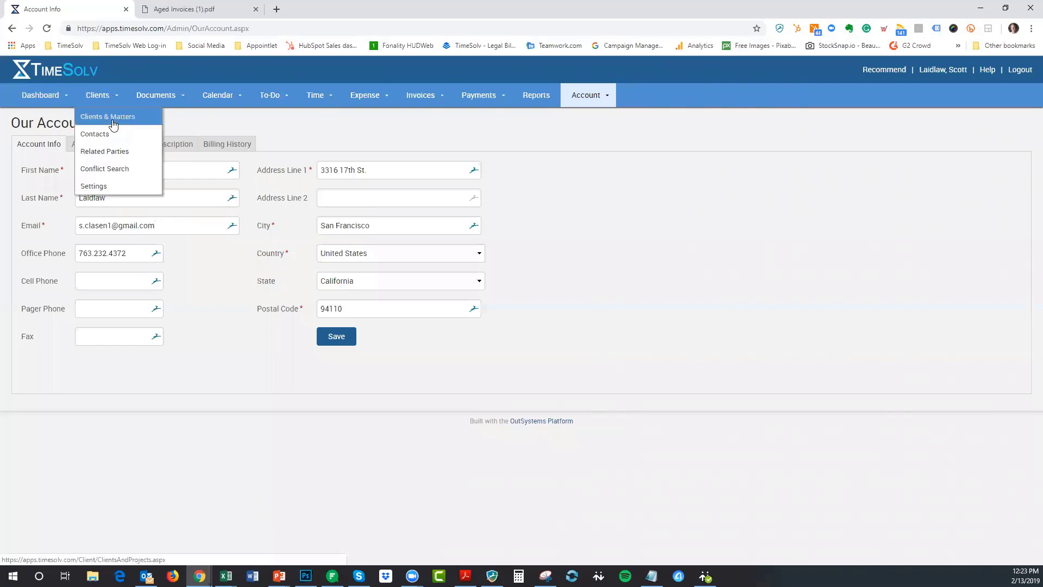
# - Review August Webinar's invoice settings and Additional Emails, then open its contacts showing 2 Main records
pyautogui.click(114, 118)
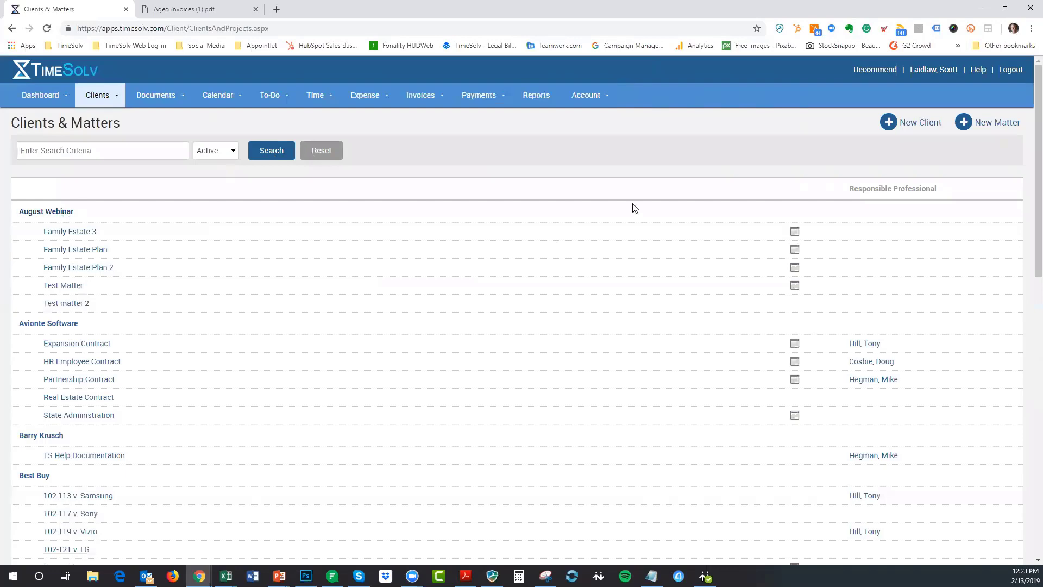
pyautogui.click(46, 212)
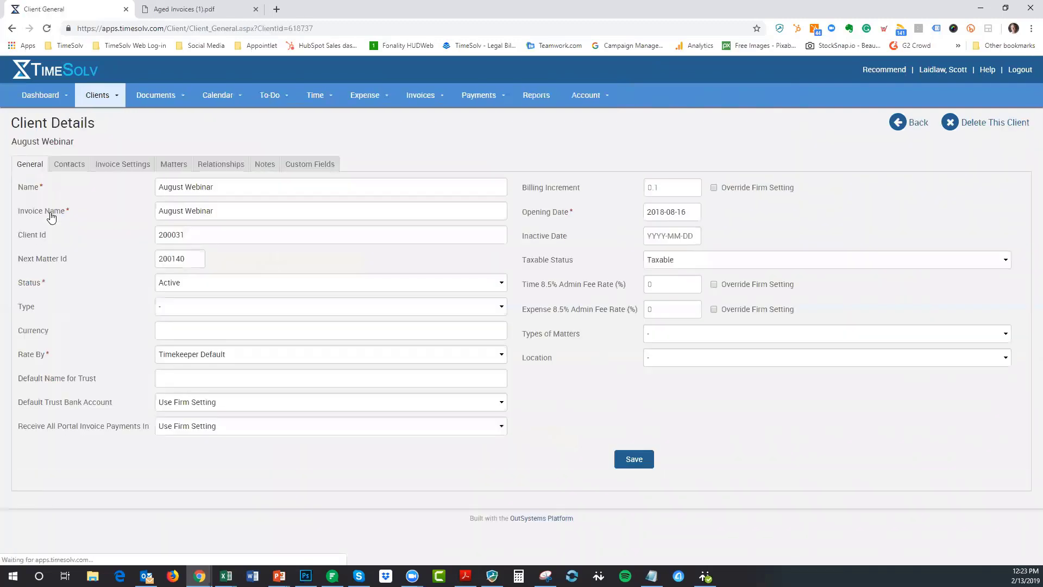
pyautogui.click(115, 168)
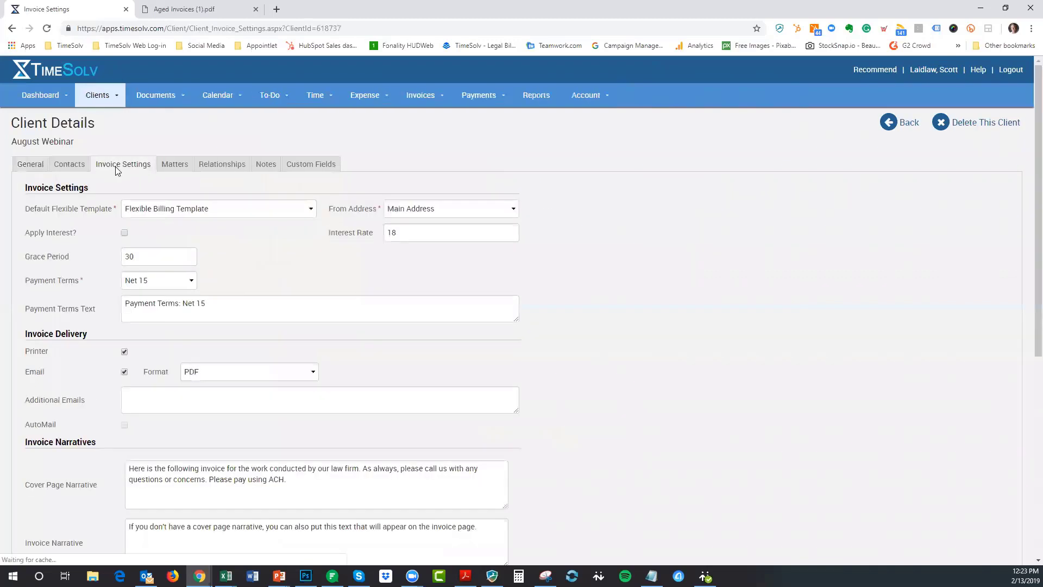
pyautogui.click(147, 390)
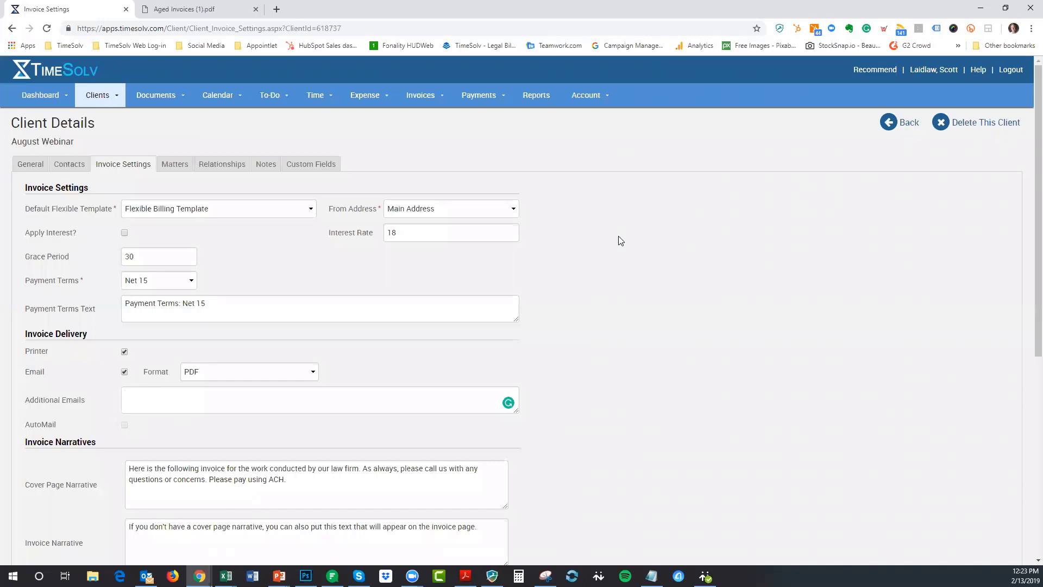
pyautogui.click(76, 171)
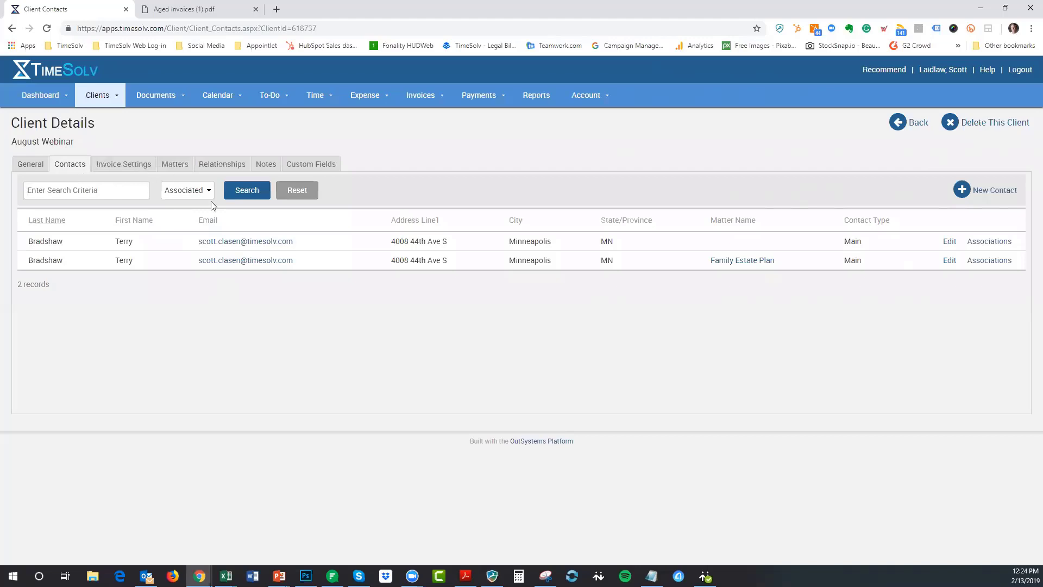
# - Switch the contacts filter to All and search to list every August Webinar contact
pyautogui.click(182, 193)
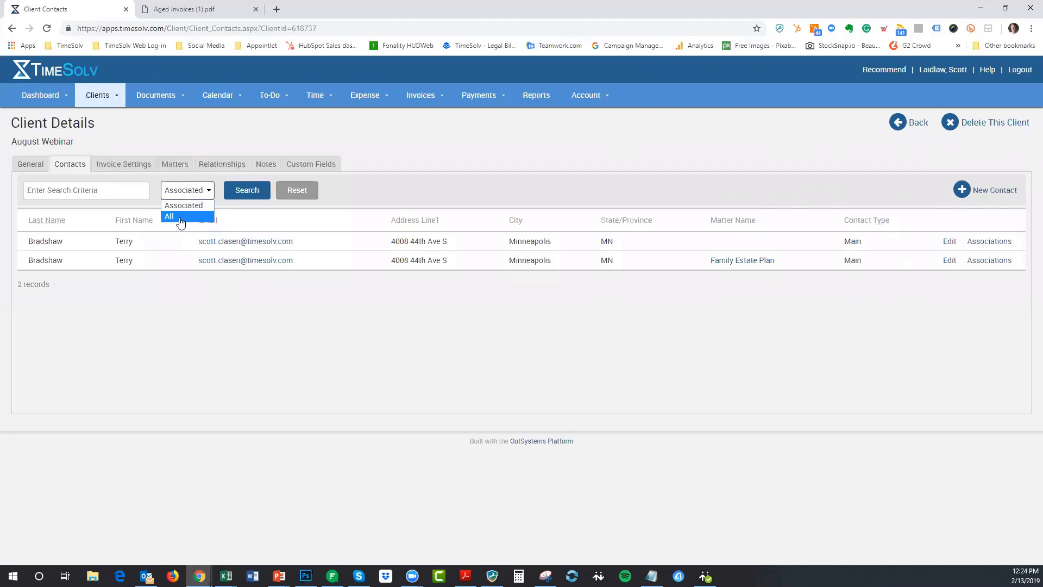
pyautogui.click(179, 217)
pyautogui.click(228, 190)
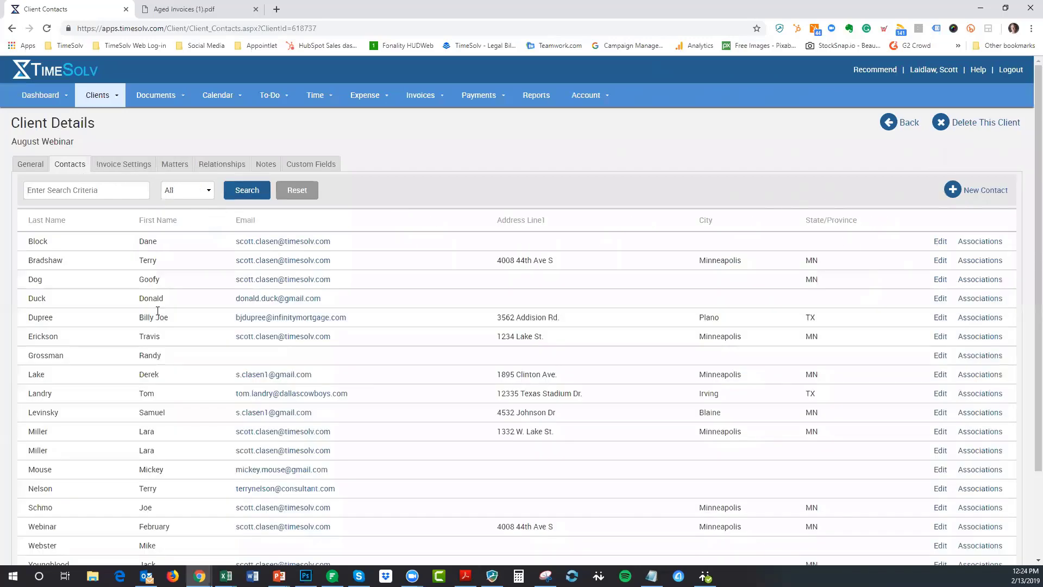
pyautogui.scroll(-2, 163, 353)
pyautogui.scroll(2, 153, 393)
# - Check a contact's associations filtered by 'best', leaving the type as Other, then return
pyautogui.click(986, 336)
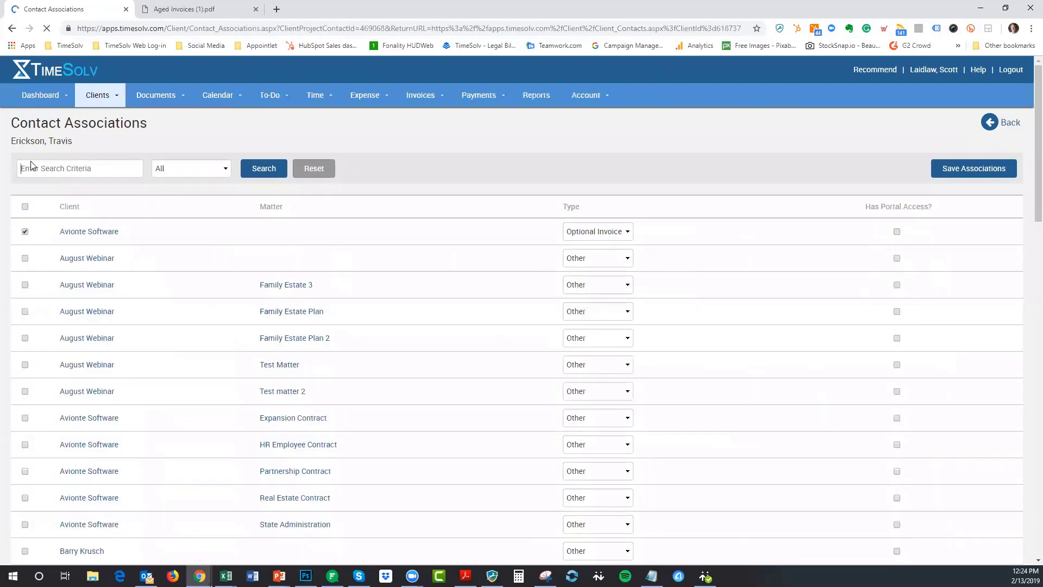
pyautogui.click(119, 172)
pyautogui.write('best')
pyautogui.click(264, 169)
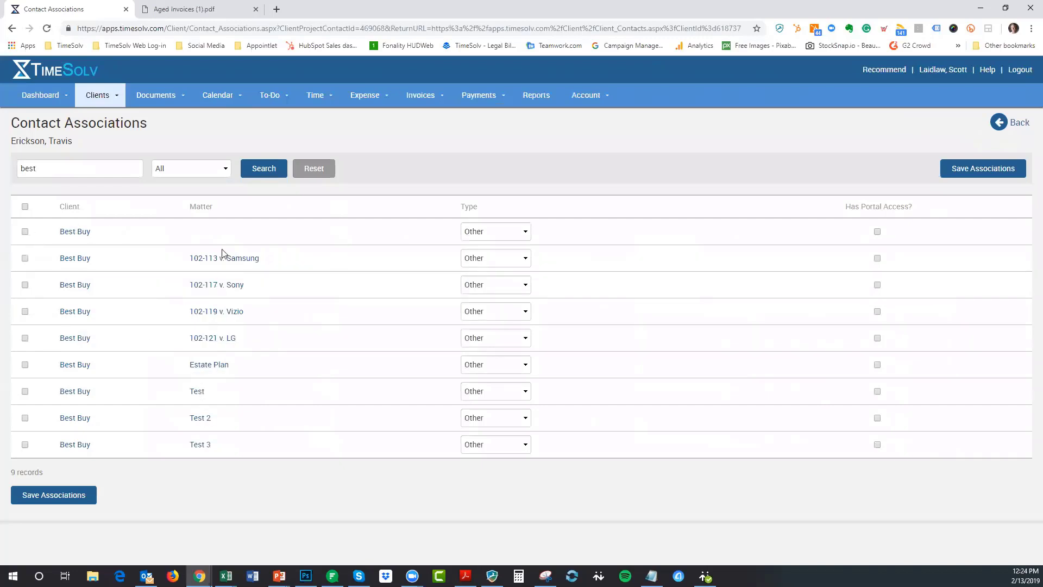
pyautogui.click(495, 231)
pyautogui.click(586, 168)
pyautogui.click(1014, 122)
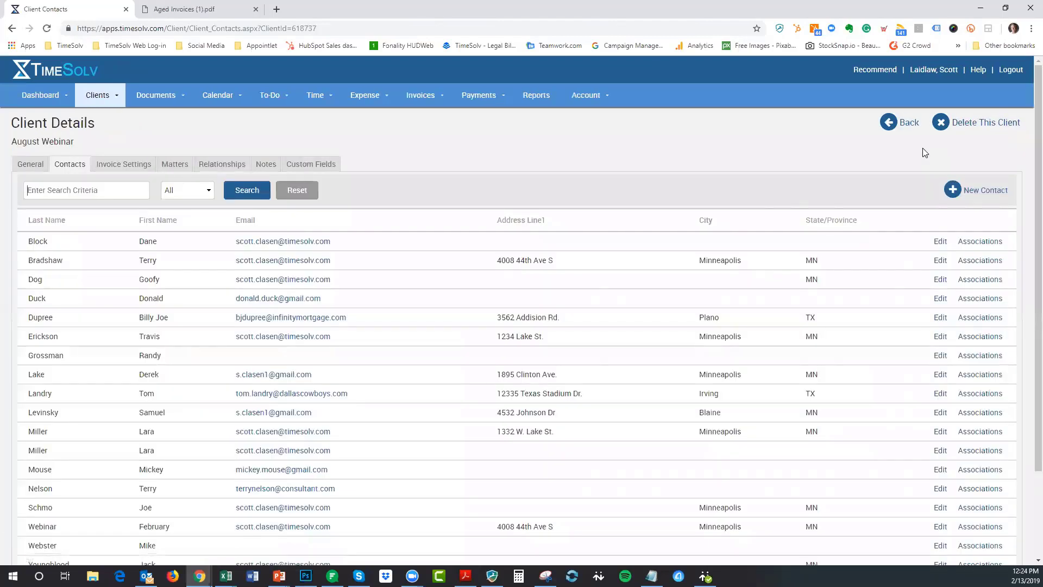
# - Bring the slide show forward and advance to Tip #3 on resending outstanding invoices
pyautogui.moveTo(278, 576)
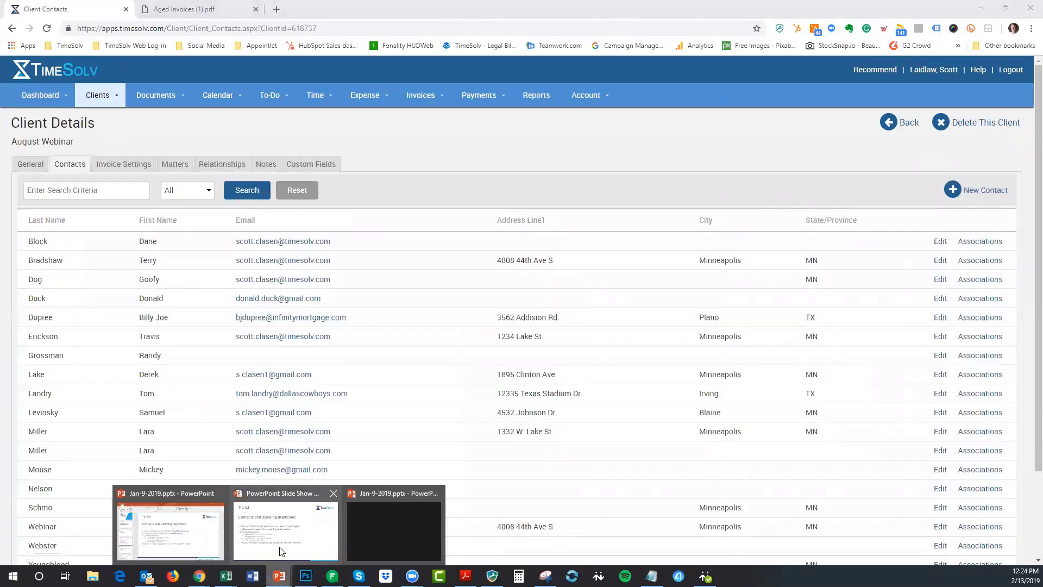
pyautogui.click(285, 530)
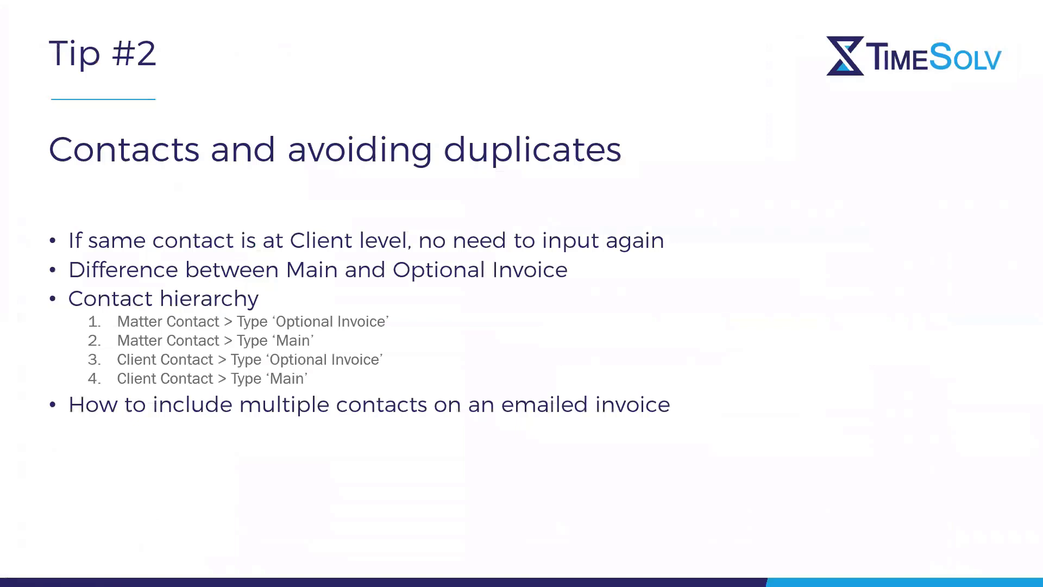
pyautogui.press('Right')
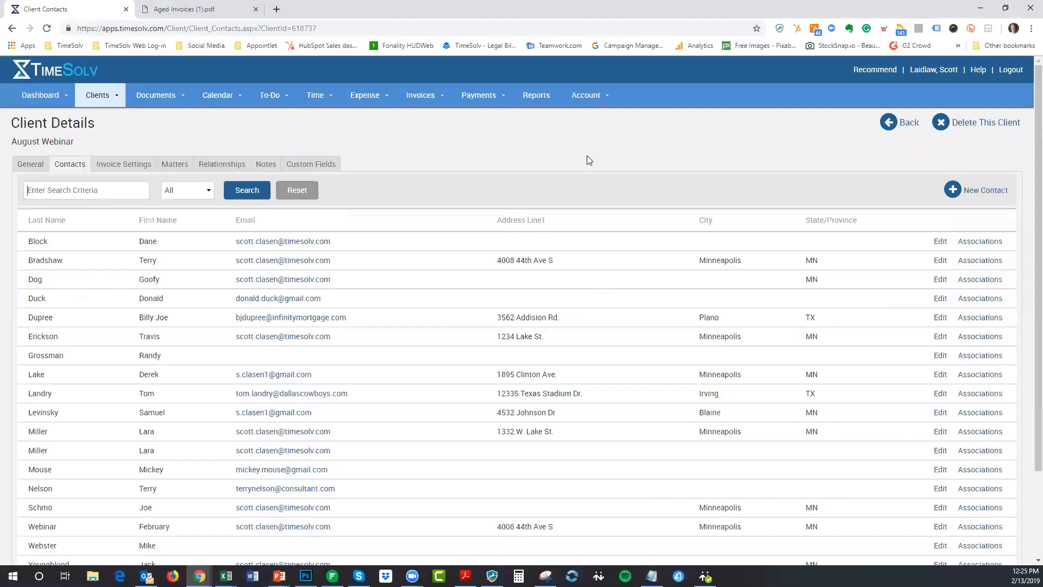
# - Open the Sent invoices list and set its From date to 2018-07-01
pyautogui.moveTo(422, 100)
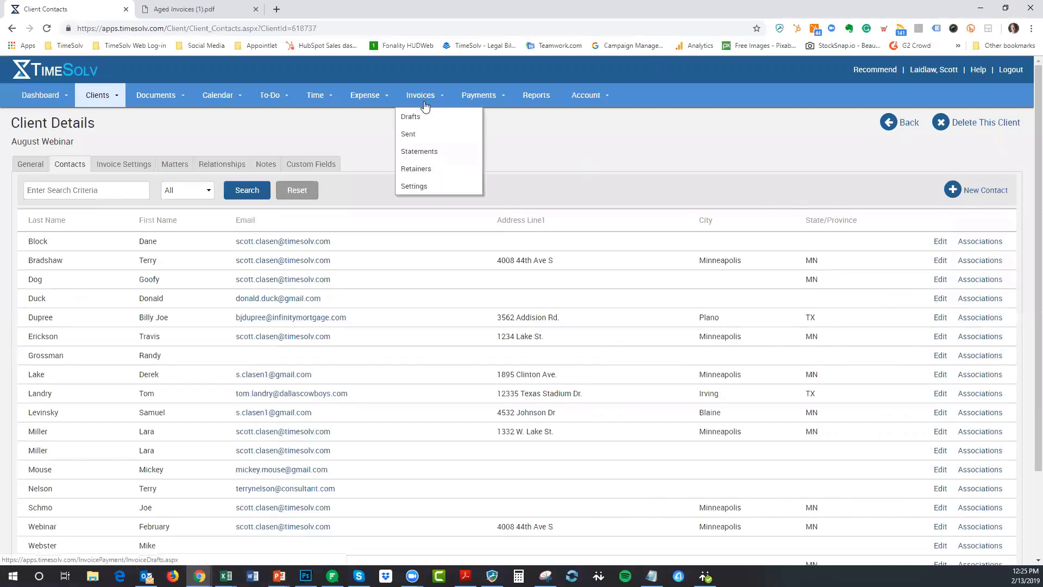
pyautogui.click(411, 136)
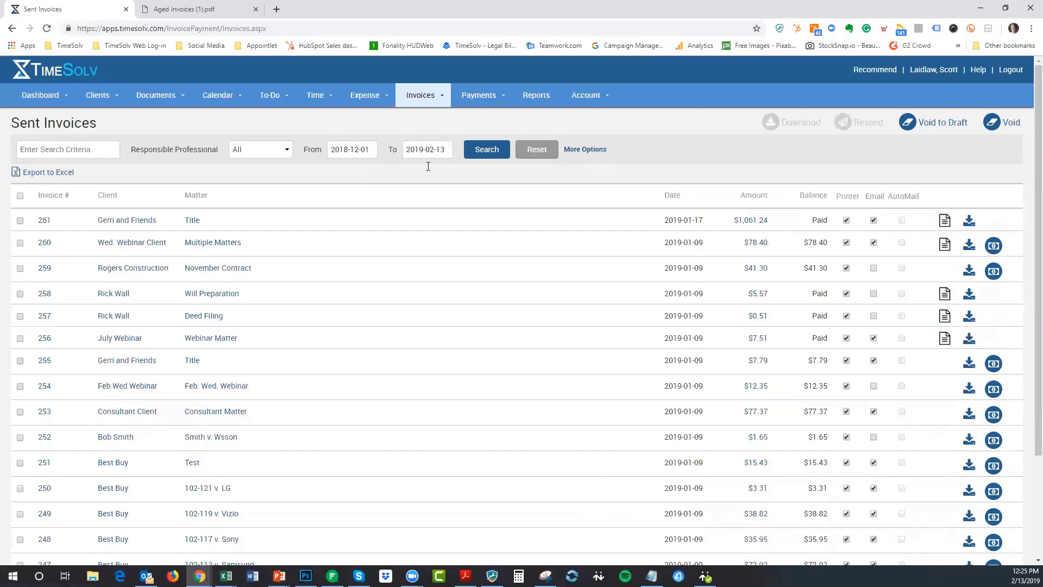
pyautogui.click(352, 147)
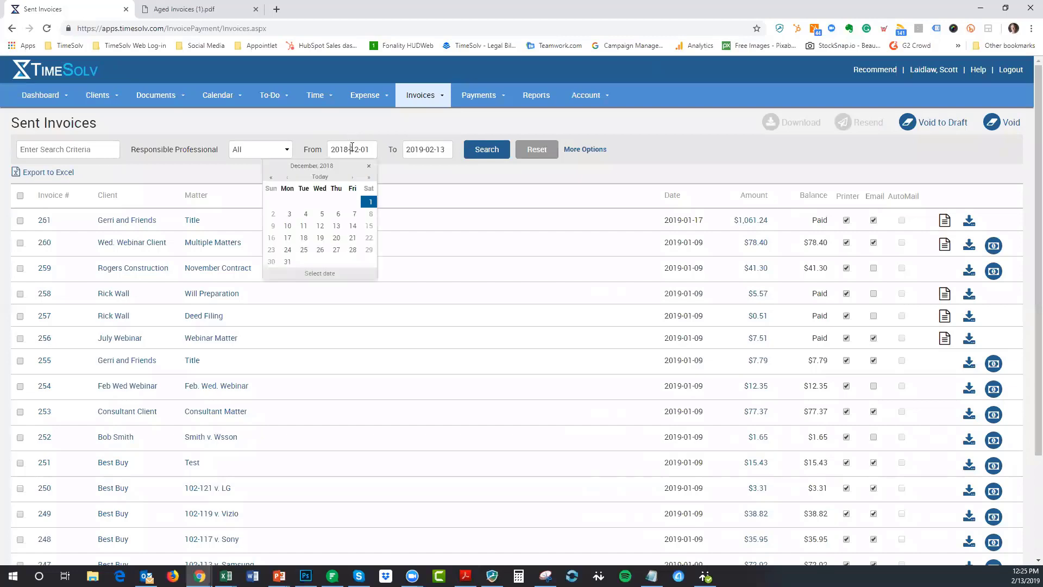
pyautogui.click(288, 173)
pyautogui.click(288, 177)
pyautogui.click(288, 177)
pyautogui.click(286, 178)
pyautogui.click(286, 178)
pyautogui.click(285, 178)
pyautogui.click(353, 178)
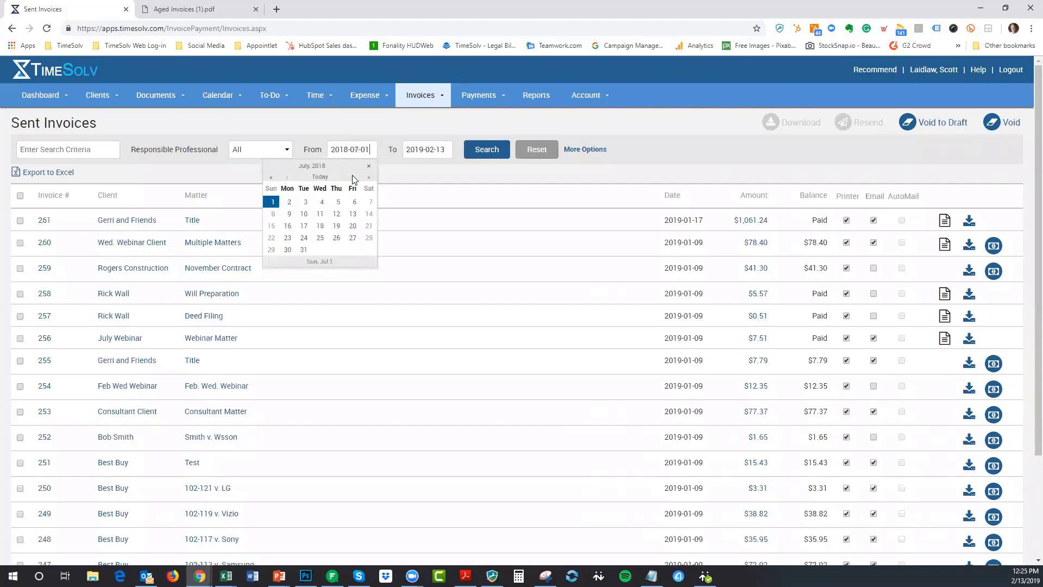
pyautogui.press('Escape')
# - Set the To date to 2018-12-31 and search the sent invoices
pyautogui.click(433, 149)
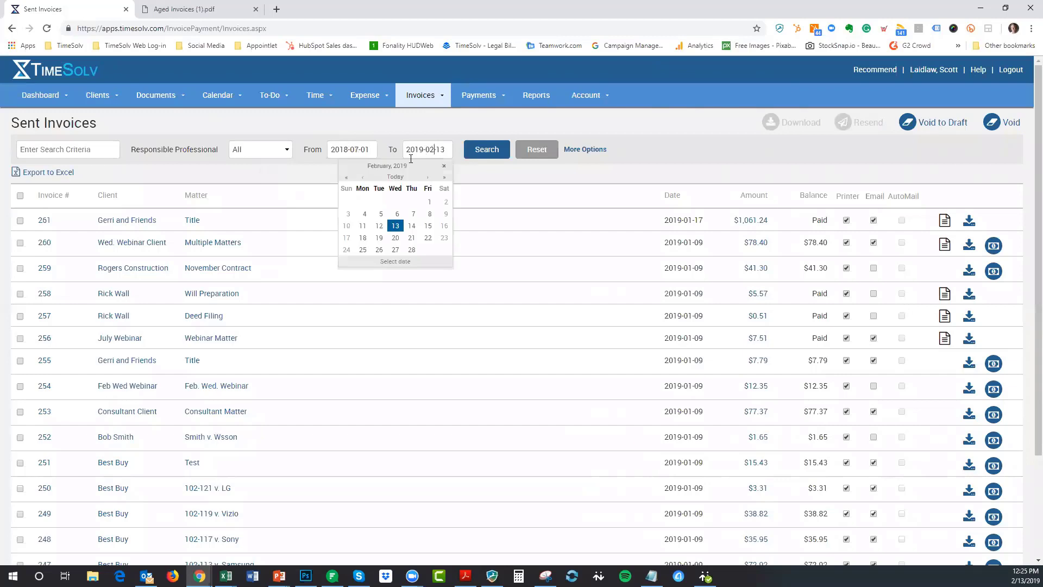
pyautogui.click(363, 178)
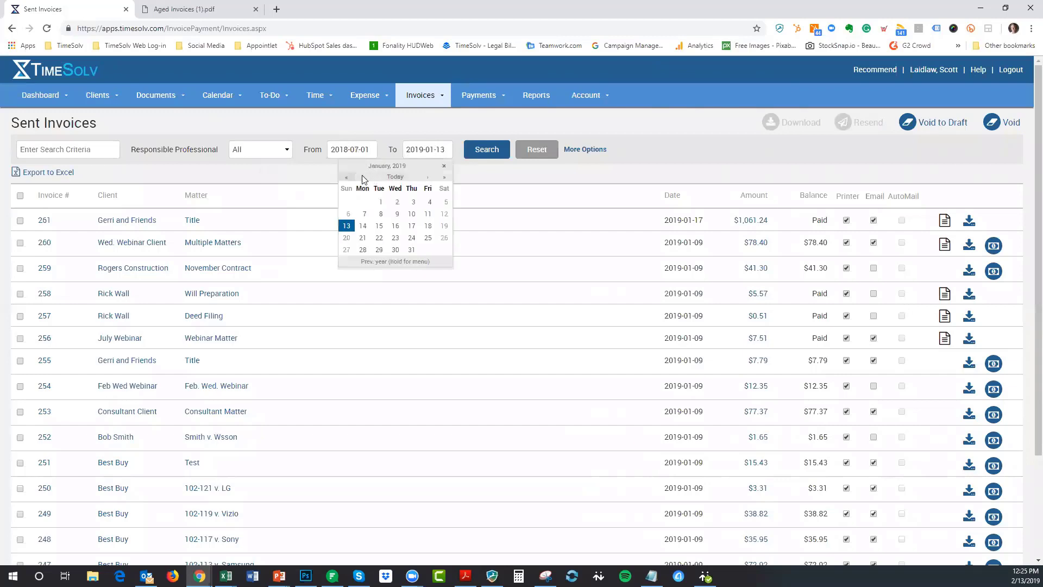
pyautogui.click(346, 177)
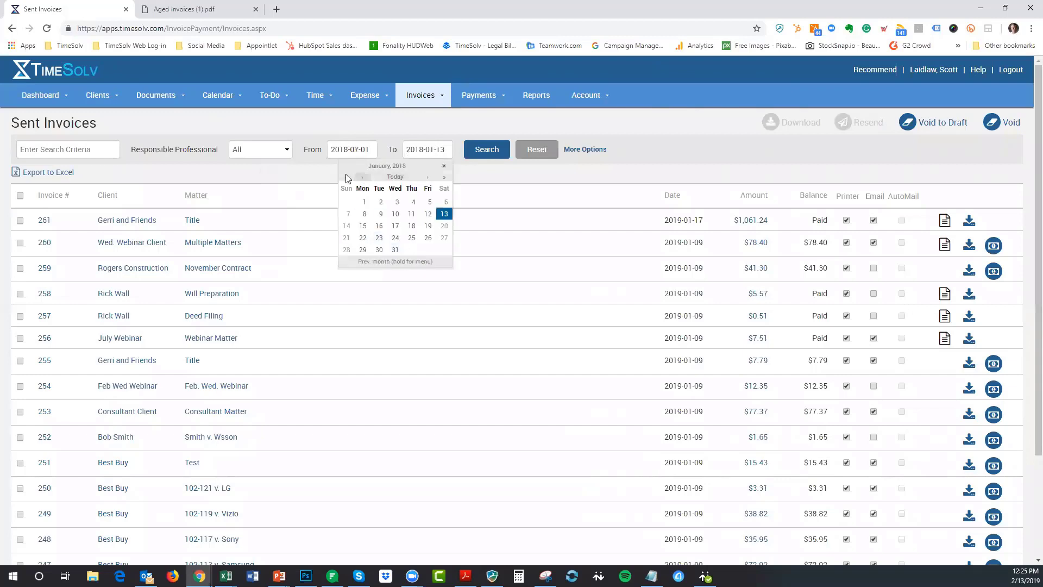
pyautogui.click(346, 178)
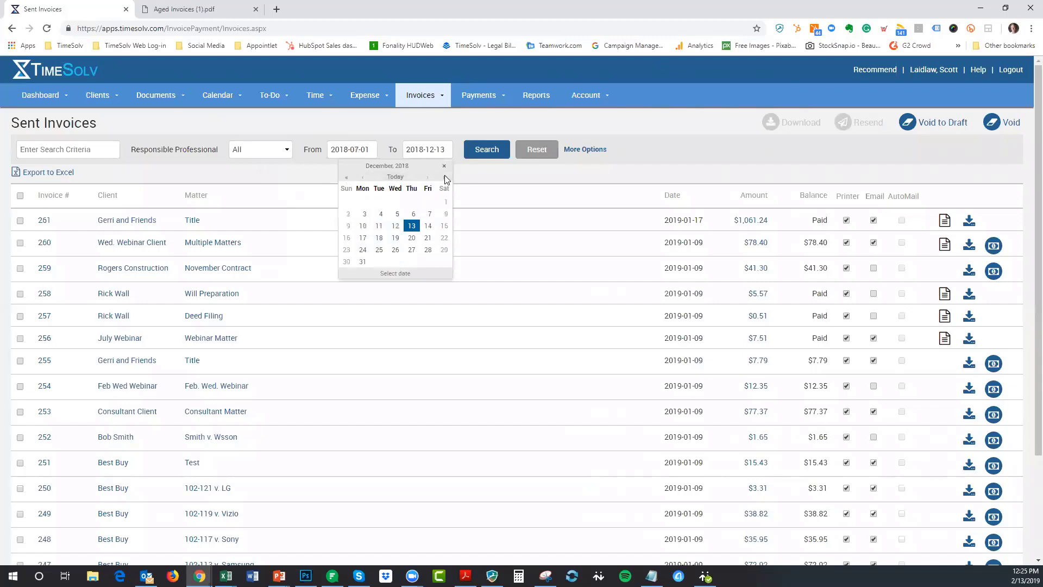
pyautogui.click(363, 261)
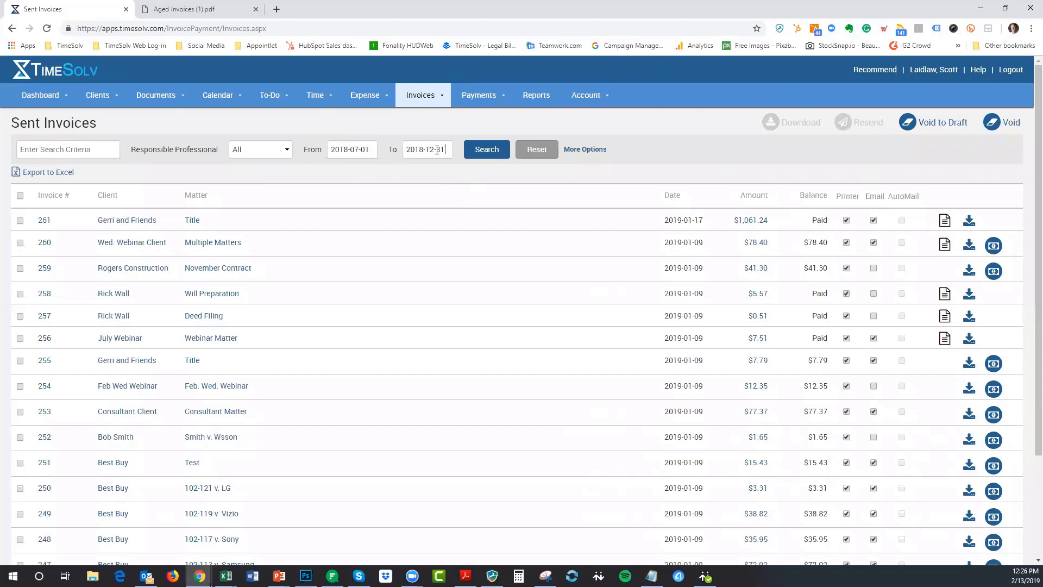
pyautogui.click(488, 155)
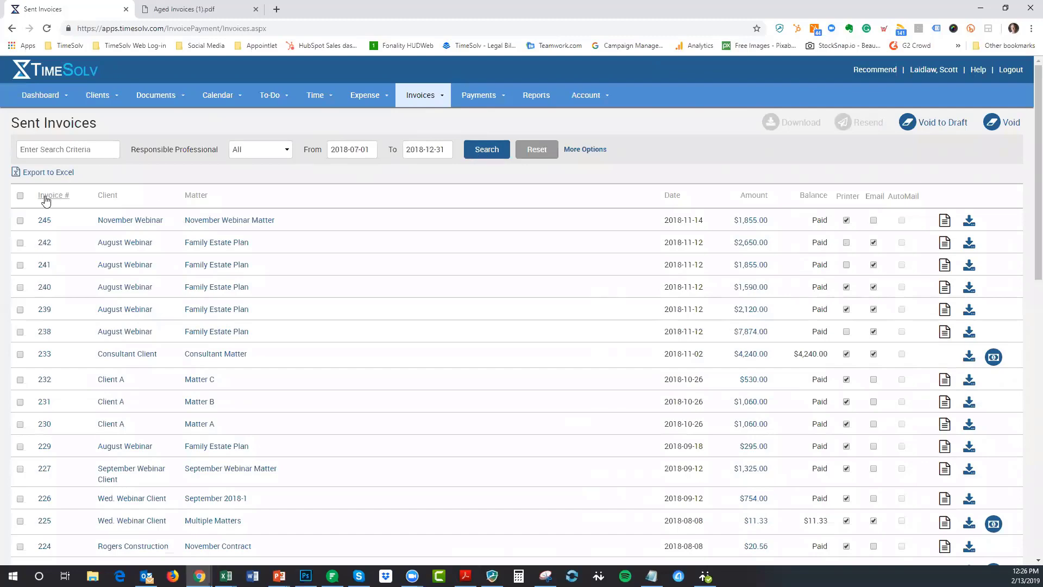
# - Sort the July–December 2018 sent invoices by Balance, with invoice 233 at $4,240.00 first
pyautogui.scroll(-3, 36, 285)
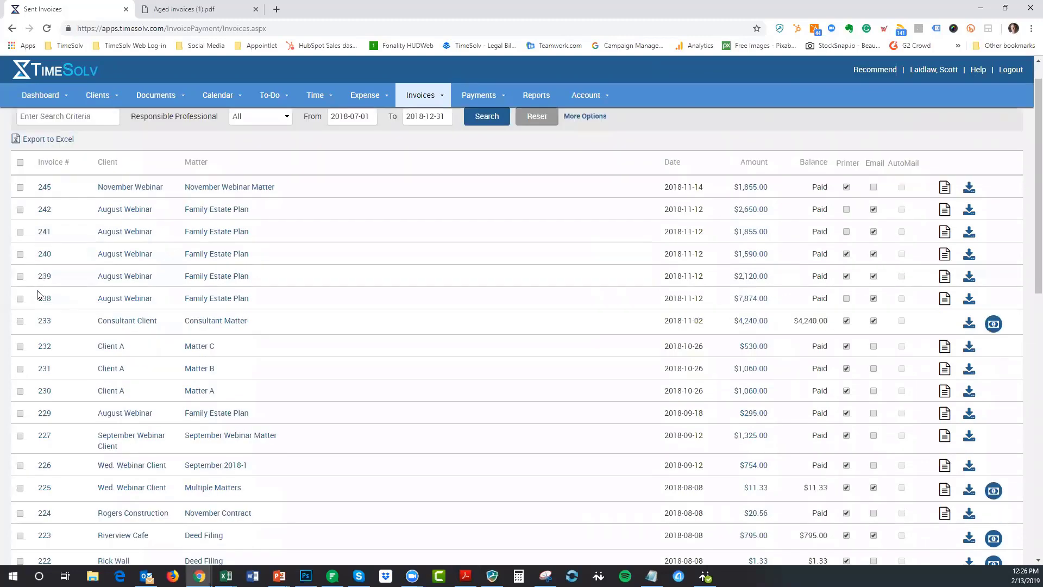
pyautogui.scroll(-2, 46, 353)
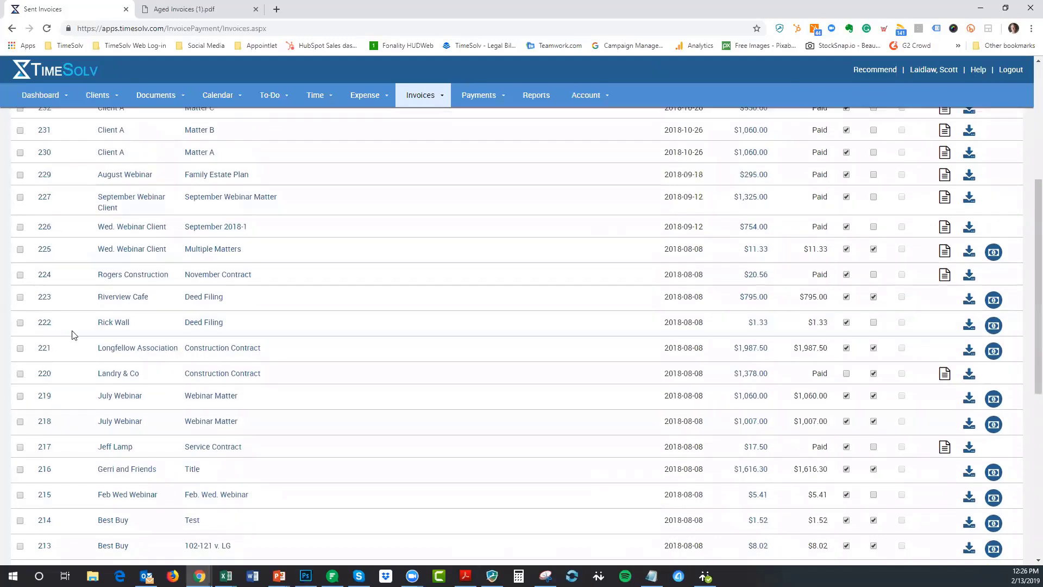
pyautogui.scroll(5, 108, 304)
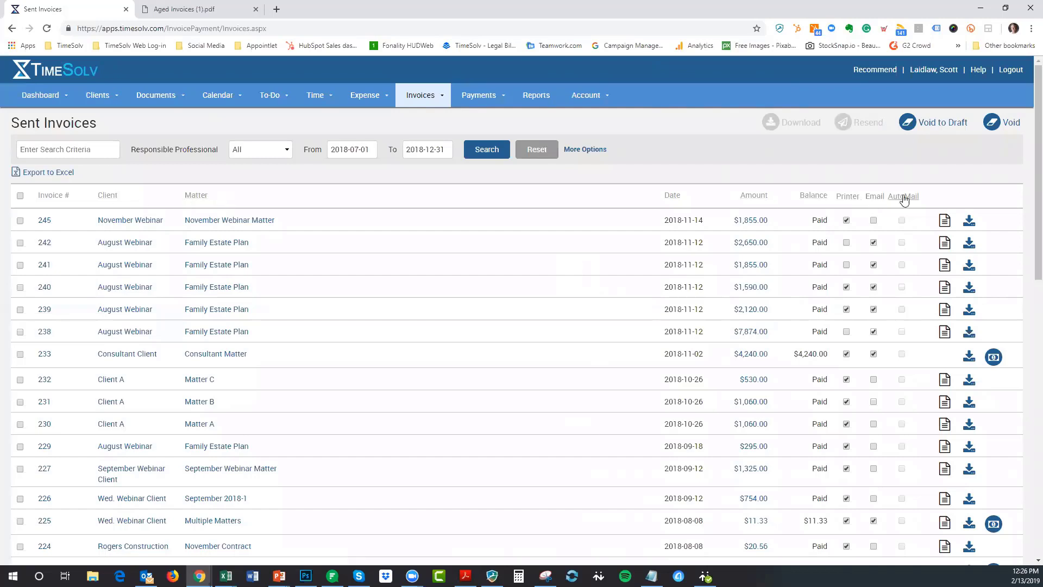
pyautogui.click(858, 201)
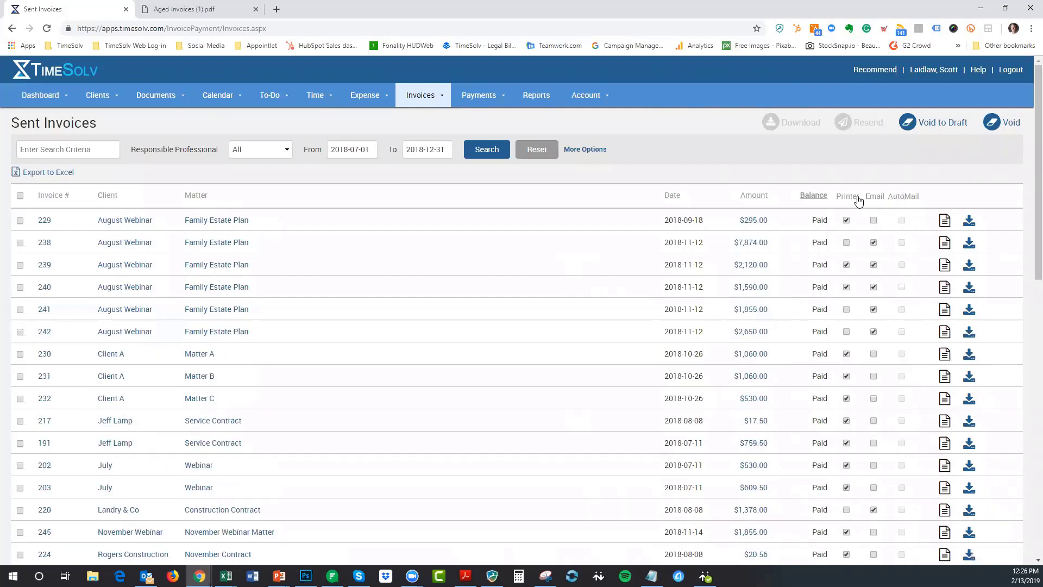
pyautogui.scroll(-7, 858, 200)
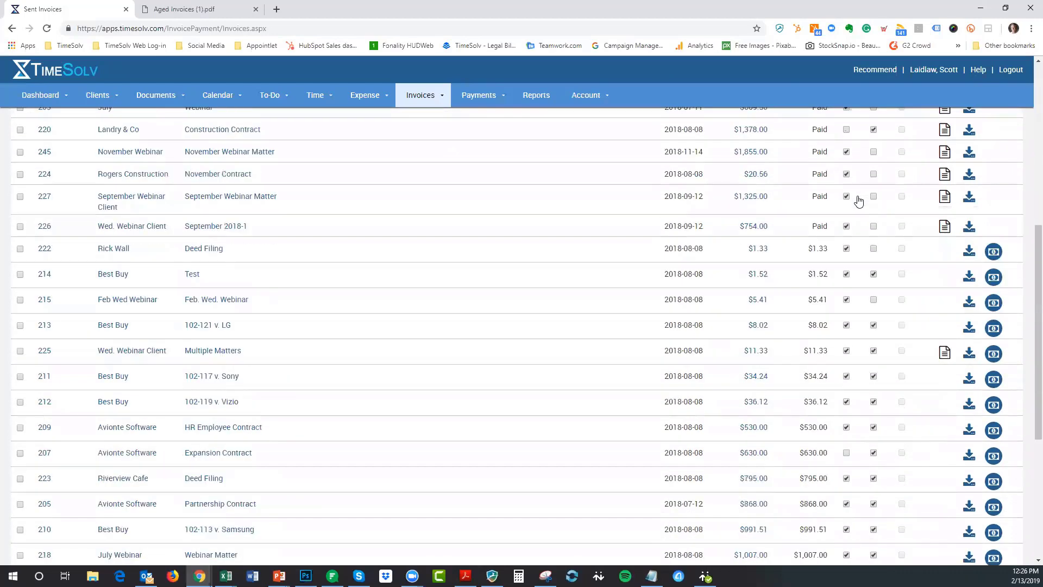
pyautogui.scroll(7, 858, 201)
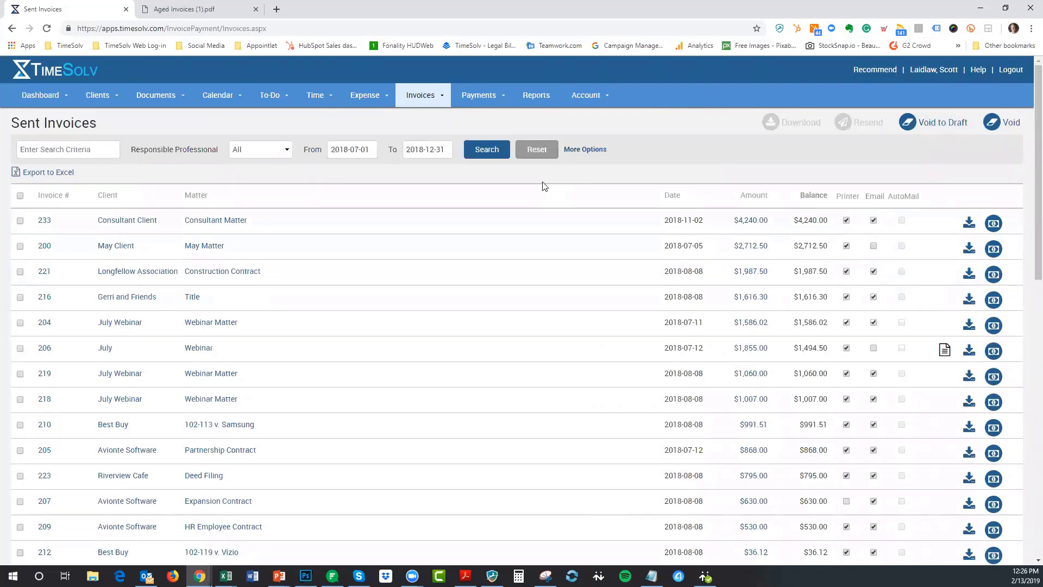
pyautogui.scroll(-6, 544, 186)
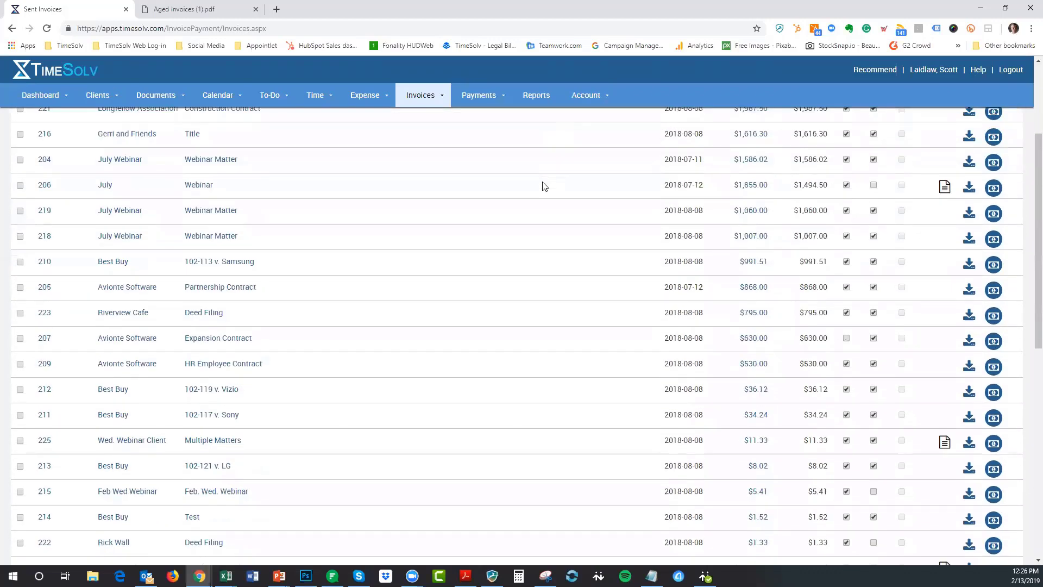
pyautogui.scroll(6, 545, 186)
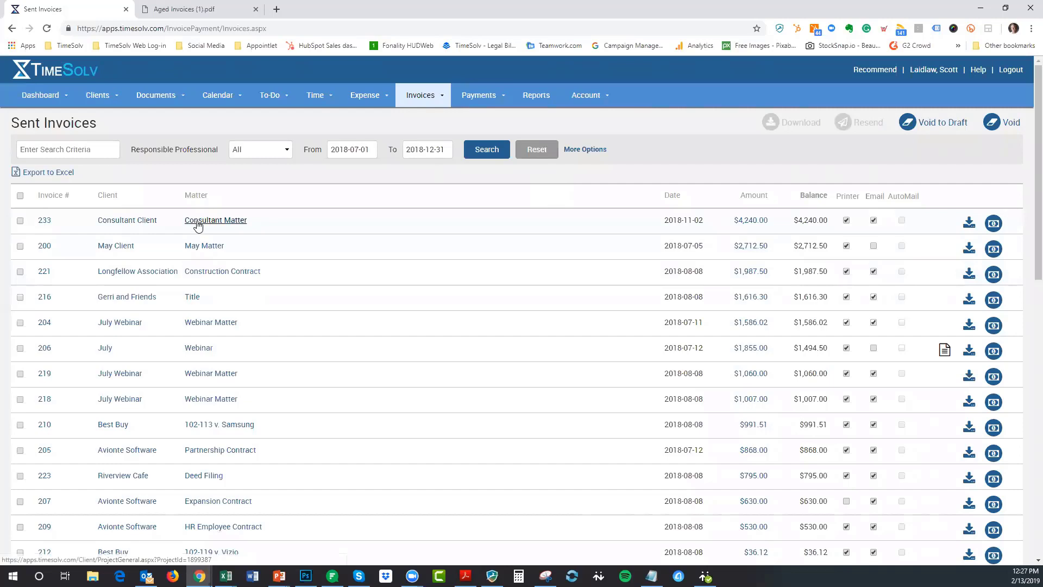
# - Tick invoices 233, 200, 221, 204, 206, 219, 218 and 210 for a bulk action
pyautogui.click(21, 221)
pyautogui.click(21, 246)
pyautogui.click(21, 271)
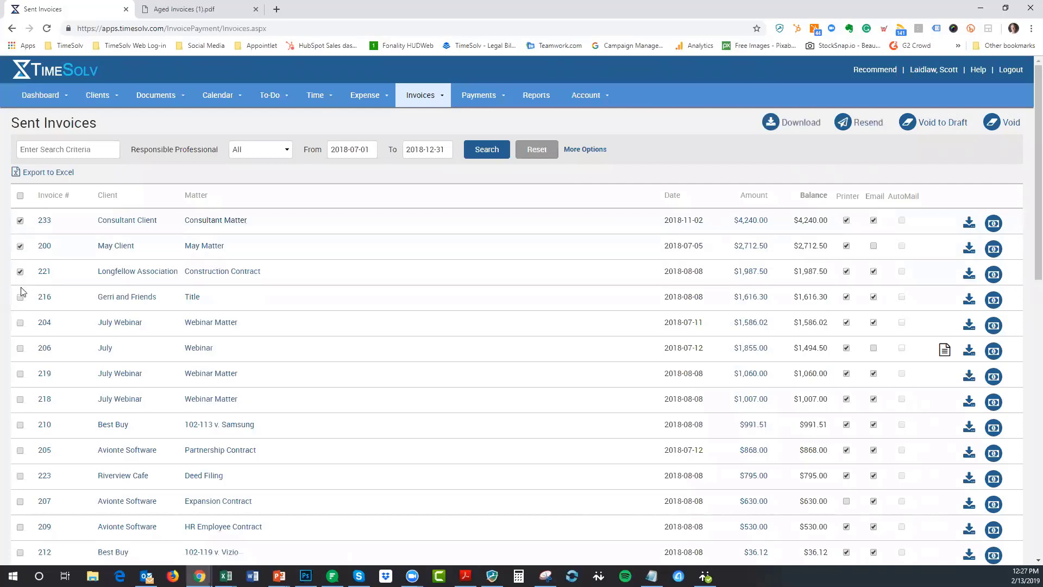
pyautogui.click(20, 323)
pyautogui.click(20, 348)
pyautogui.click(20, 374)
pyautogui.click(20, 399)
pyautogui.click(19, 426)
# - Clear every invoice selection with the select-all header box
pyautogui.scroll(-3, 867, 189)
pyautogui.scroll(3, 867, 188)
pyautogui.click(21, 196)
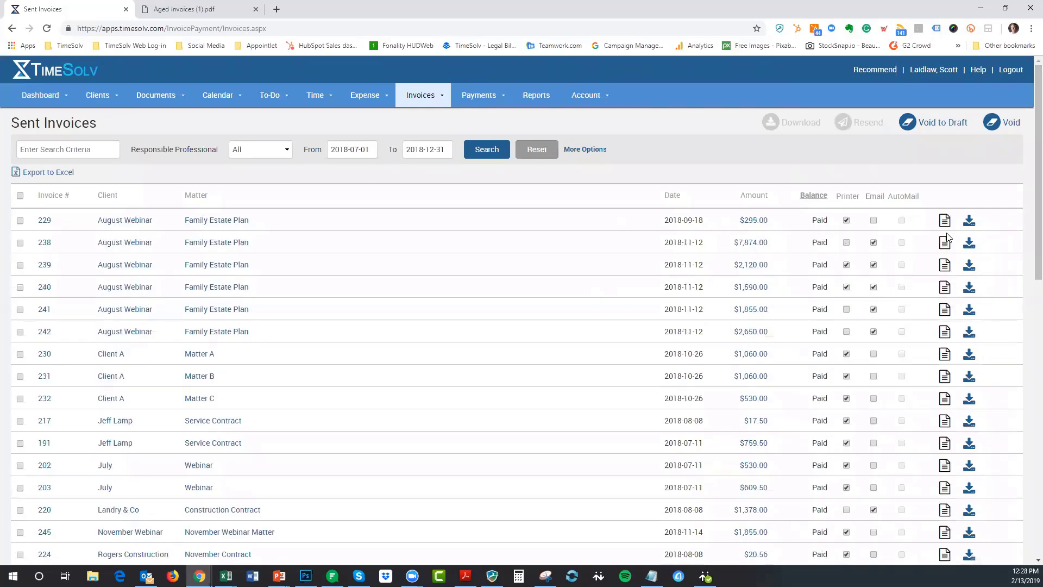
# - Re-sort the sent invoices by Balance so invoice 233 at $4,240.00 leads
pyautogui.scroll(-7, 948, 236)
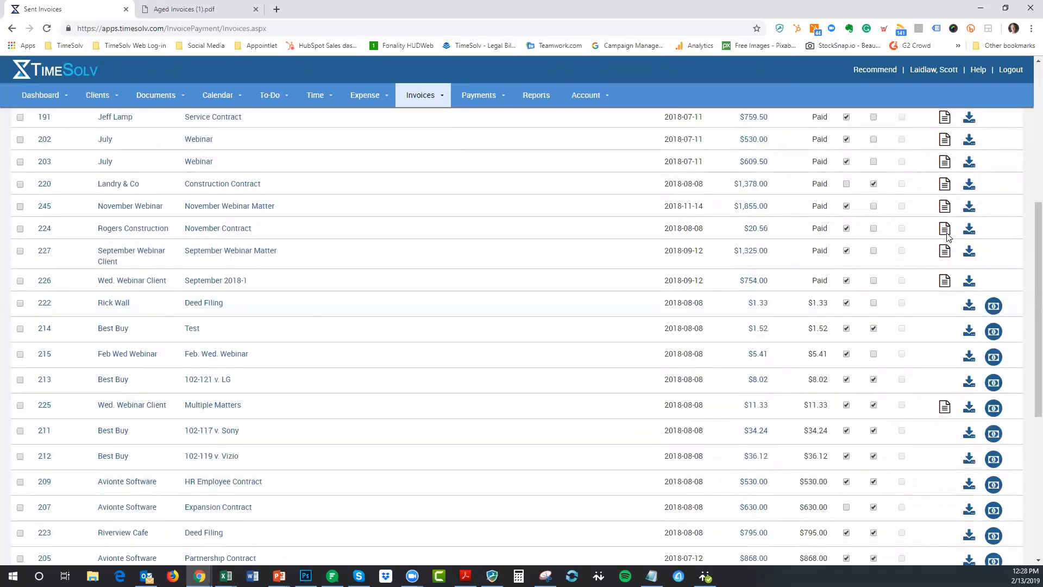
pyautogui.scroll(7, 948, 237)
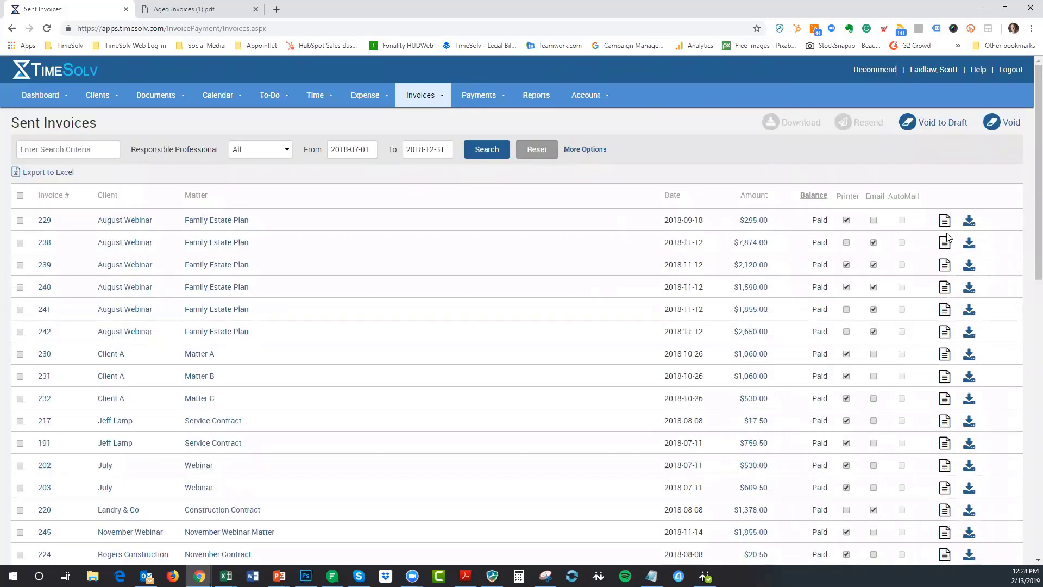
pyautogui.click(813, 196)
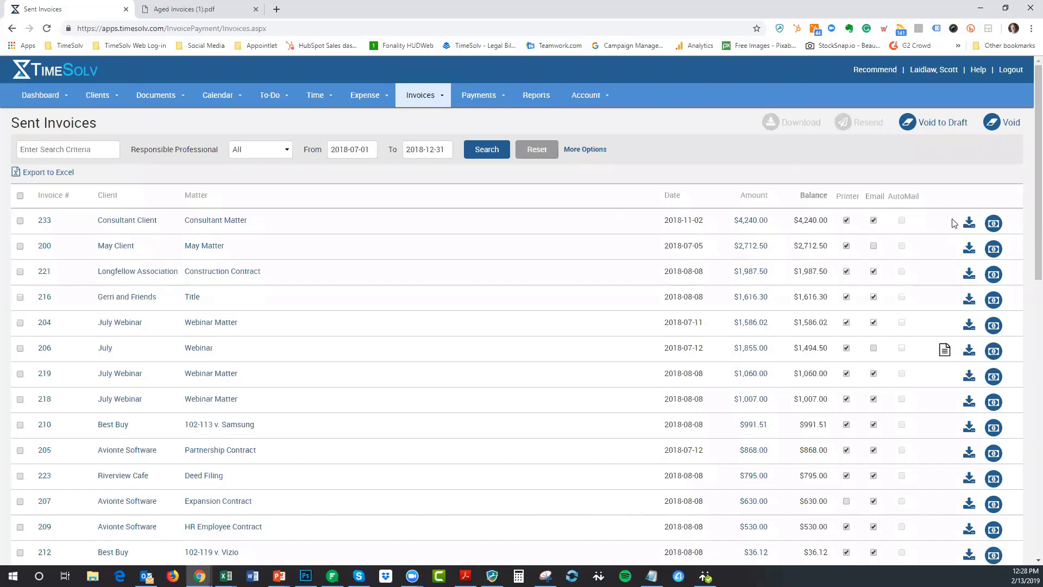
pyautogui.scroll(-7, 951, 223)
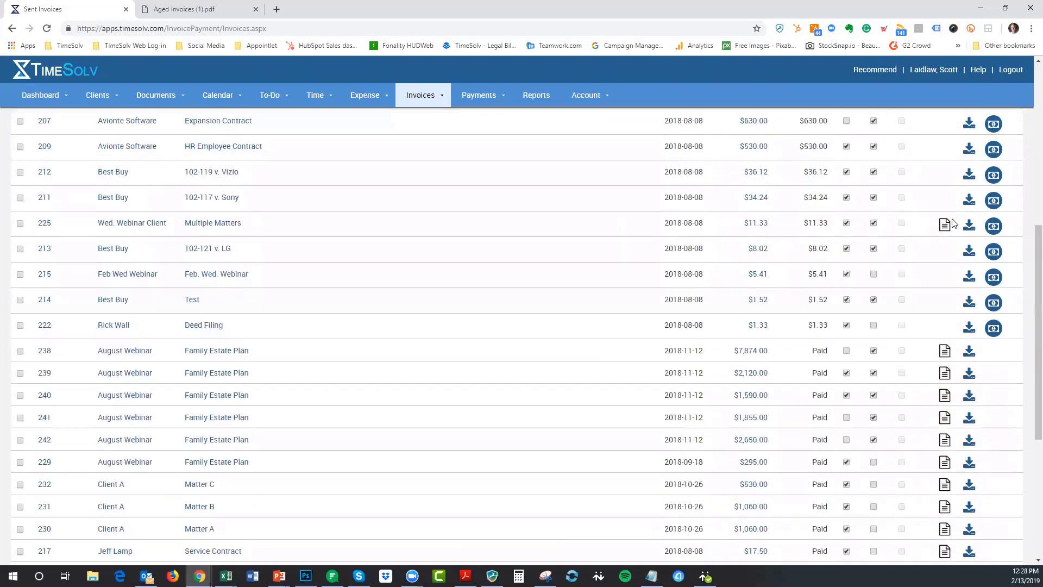
pyautogui.scroll(7, 951, 222)
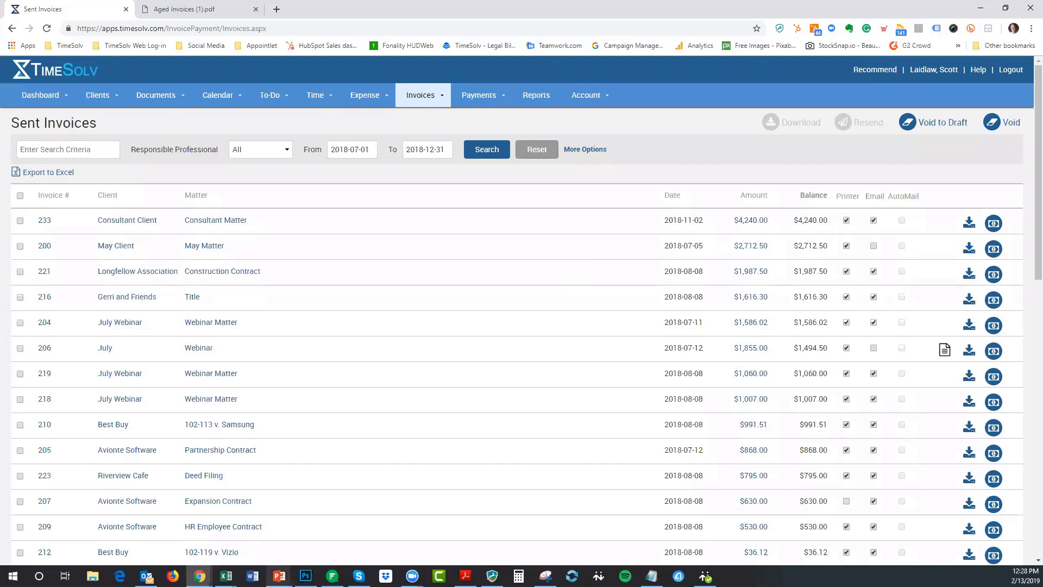
# - Bring up the tips slideshow and advance from Tip #3 to Tip #4
pyautogui.moveTo(279, 575)
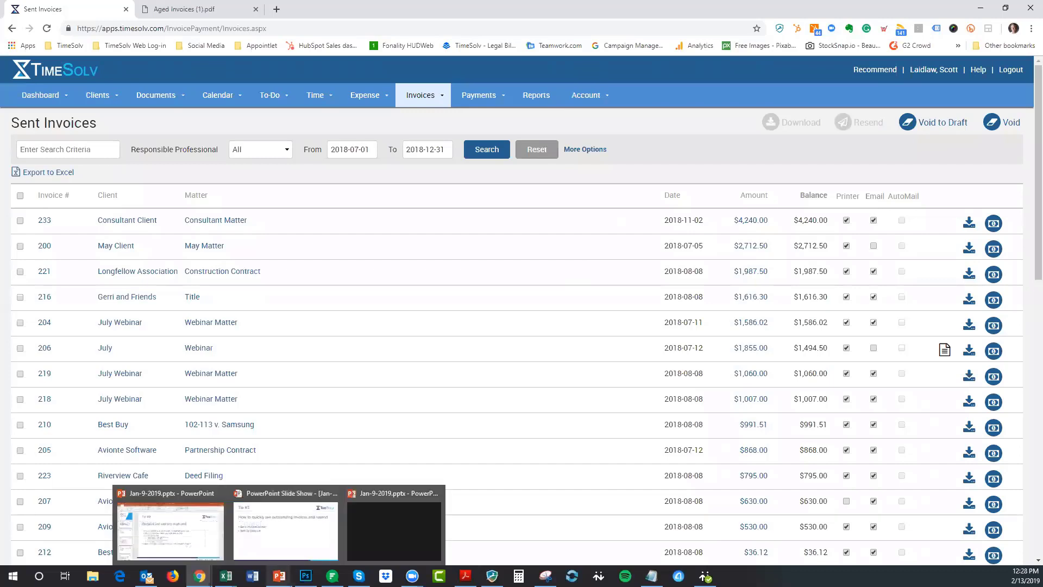
pyautogui.click(300, 540)
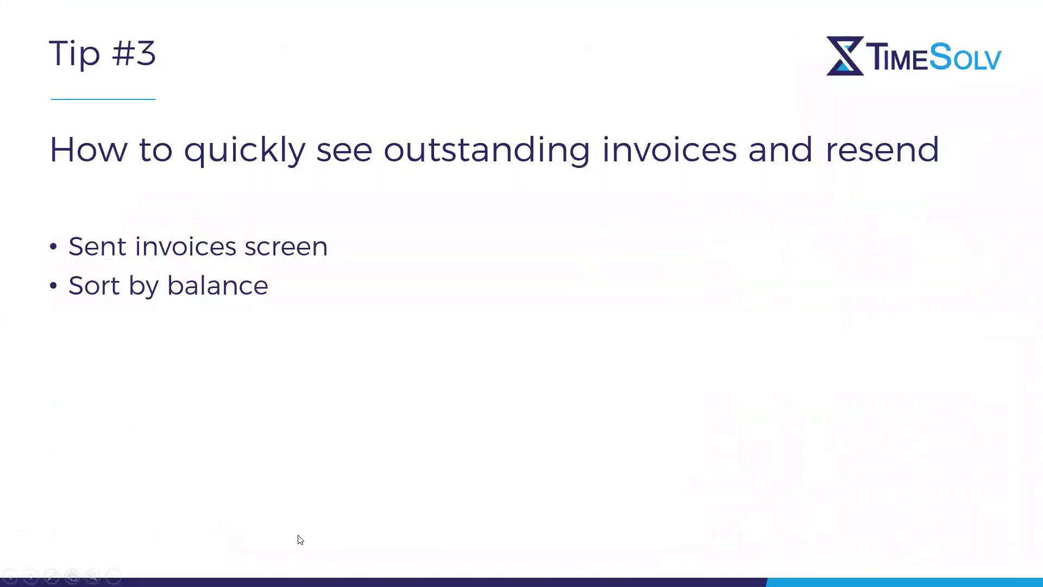
pyautogui.click(298, 536)
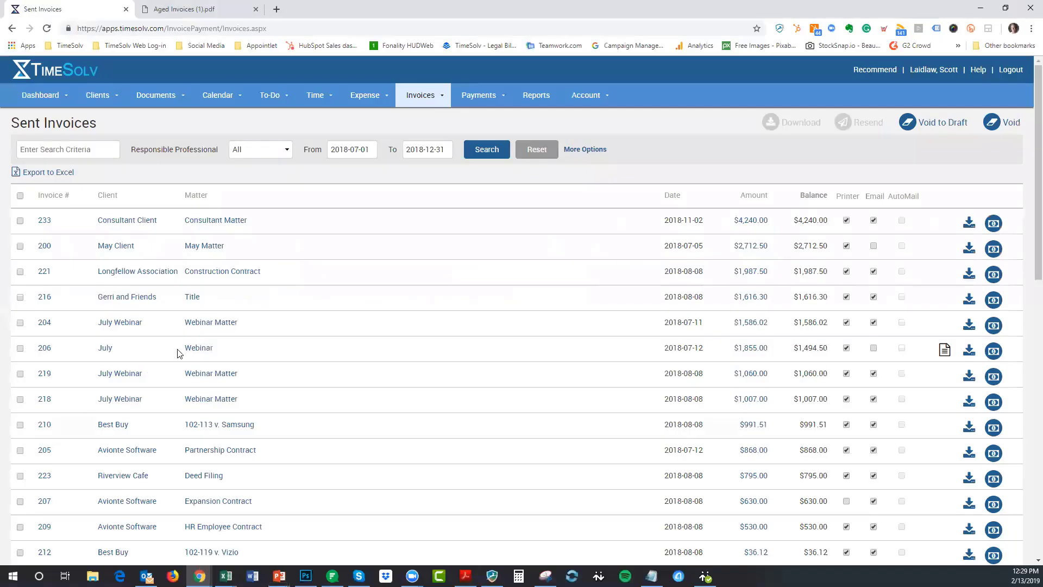
# - Switch to the Draft Invoices list via Invoices > Drafts
pyautogui.moveTo(429, 96)
pyautogui.click(422, 116)
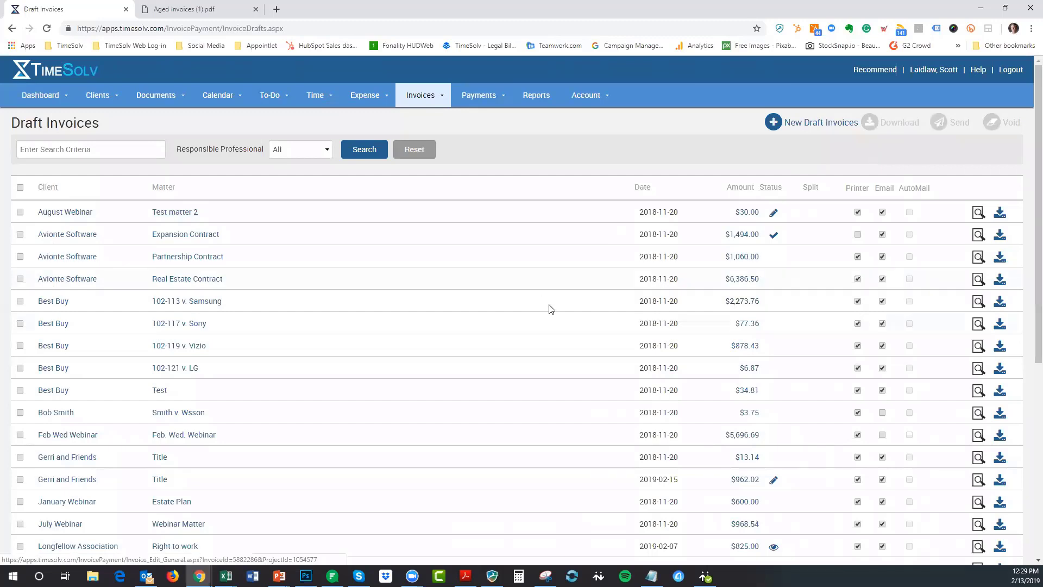
# - Review the Partnership Contract draft's addresses, narratives, time entries and expenses
pyautogui.scroll(-1, 550, 308)
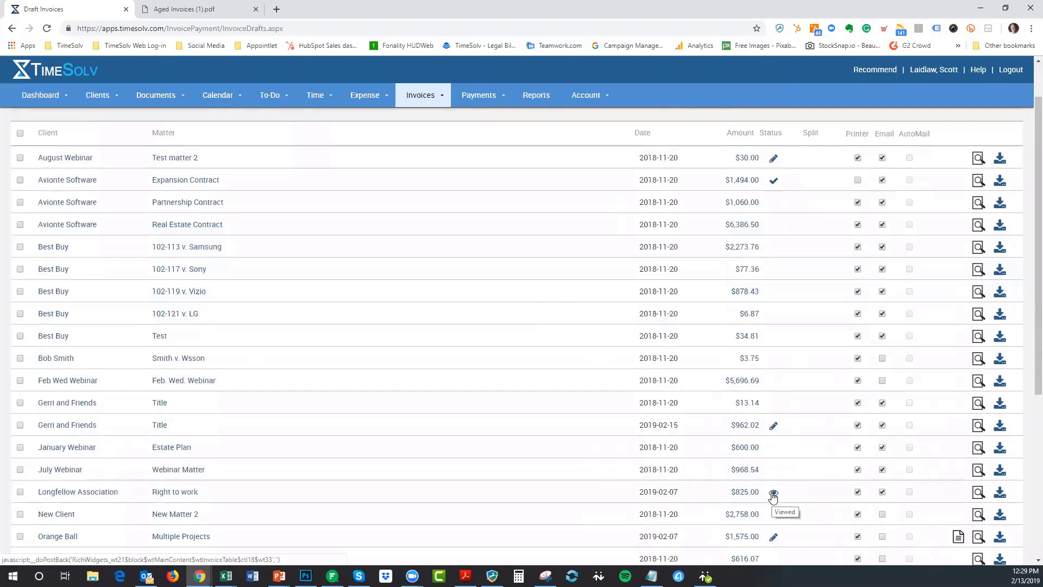
pyautogui.scroll(1, 834, 451)
pyautogui.click(834, 450)
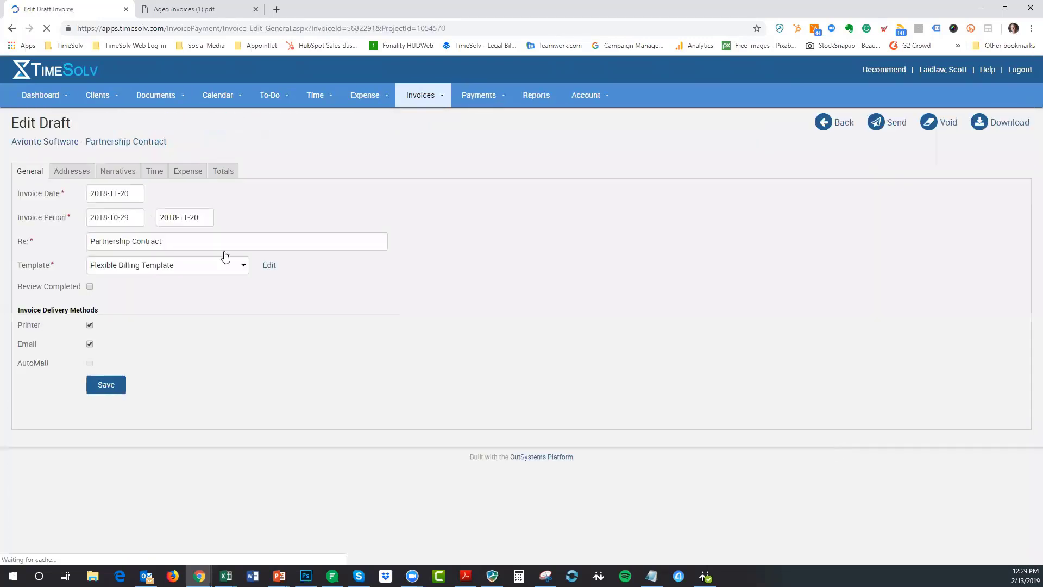
pyautogui.click(74, 173)
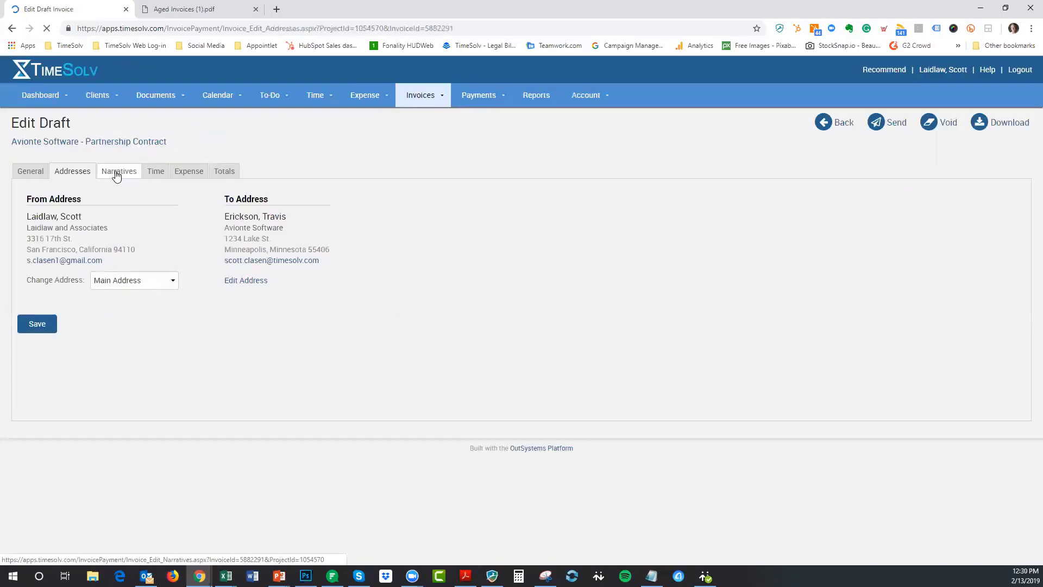
pyautogui.click(116, 173)
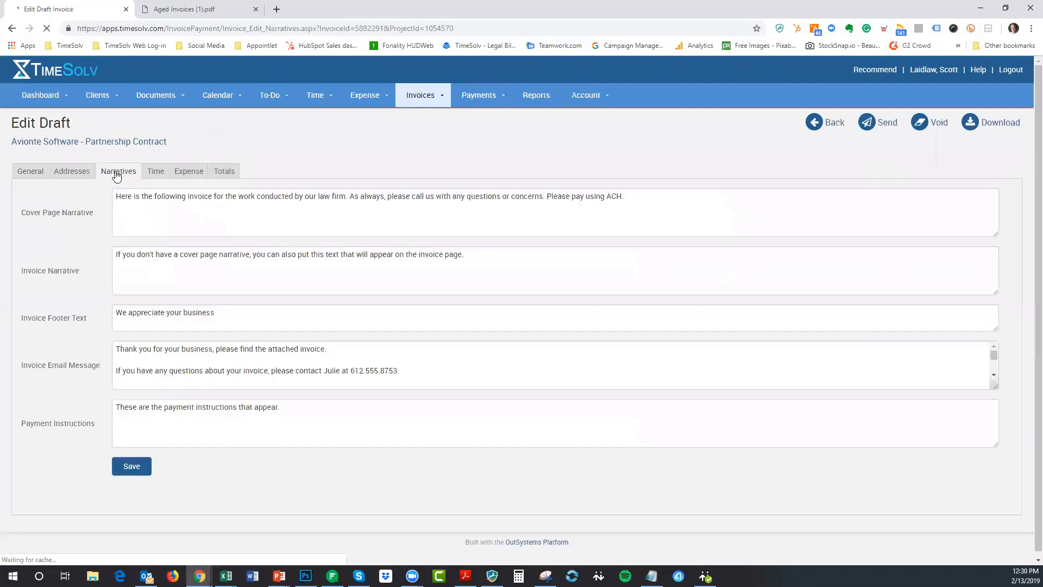
pyautogui.click(161, 176)
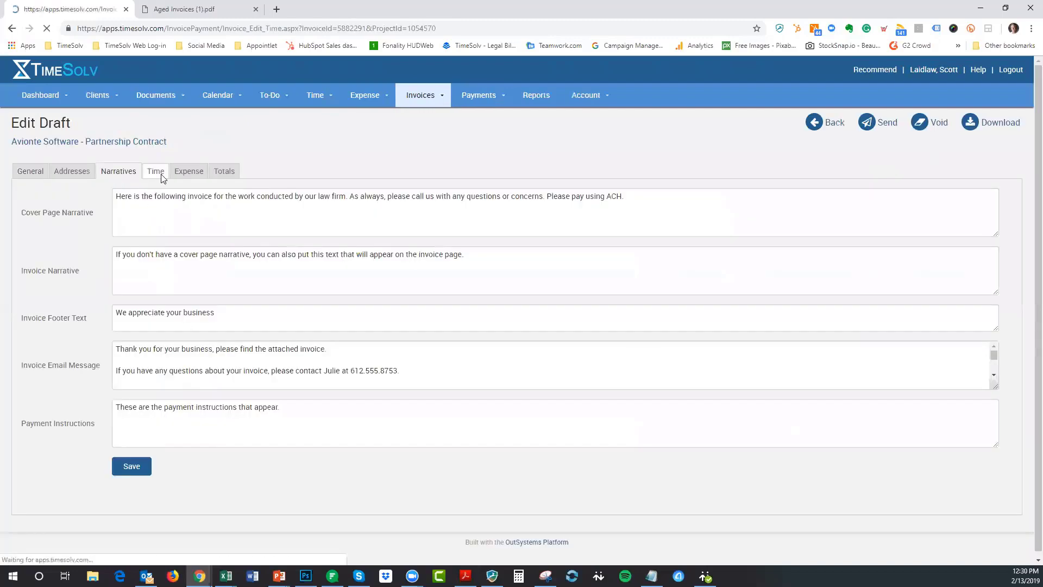
pyautogui.click(184, 172)
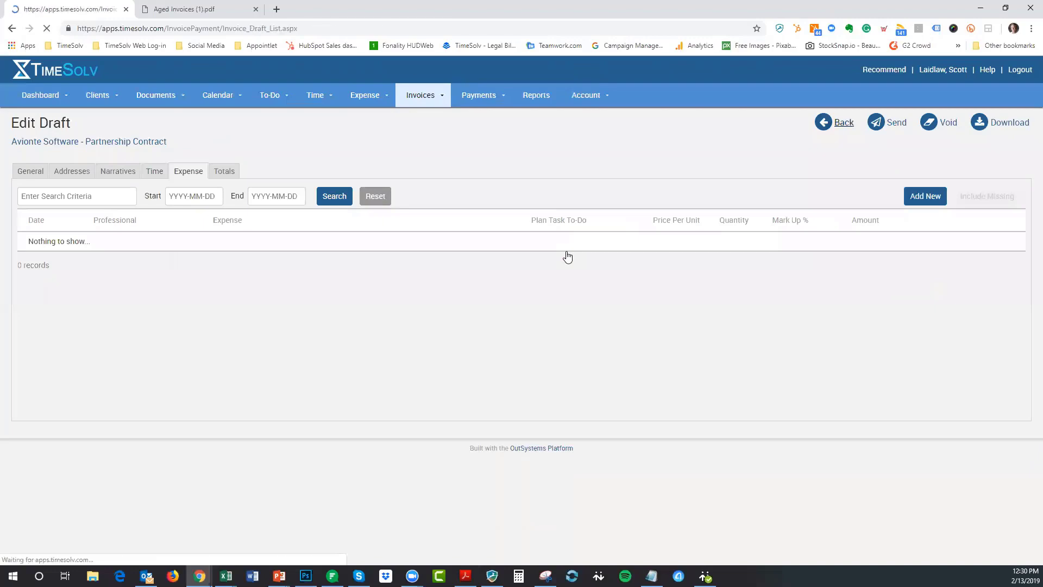
pyautogui.scroll(-2, 568, 256)
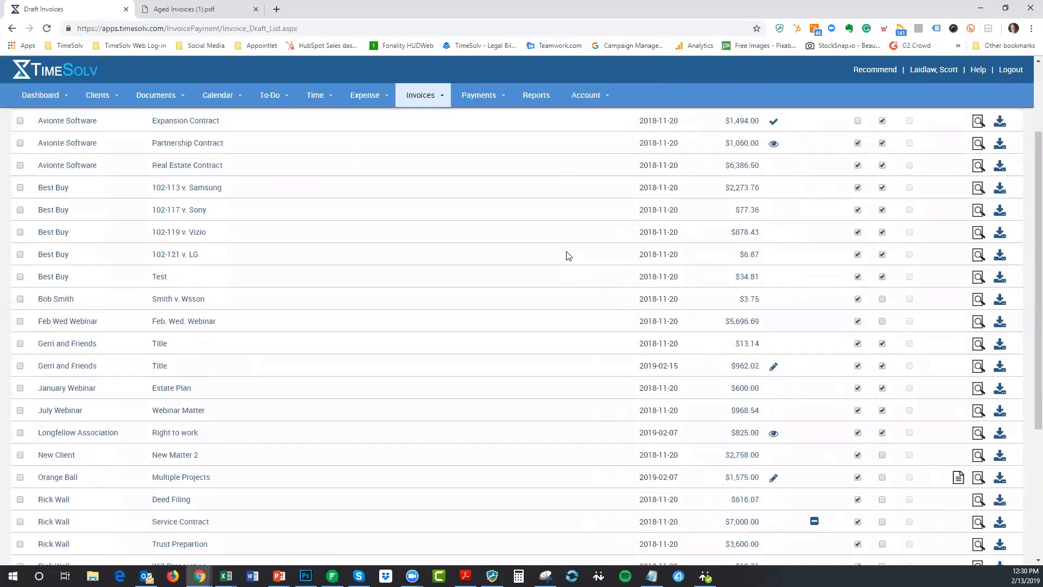
pyautogui.scroll(-2, 568, 257)
pyautogui.scroll(2, 791, 454)
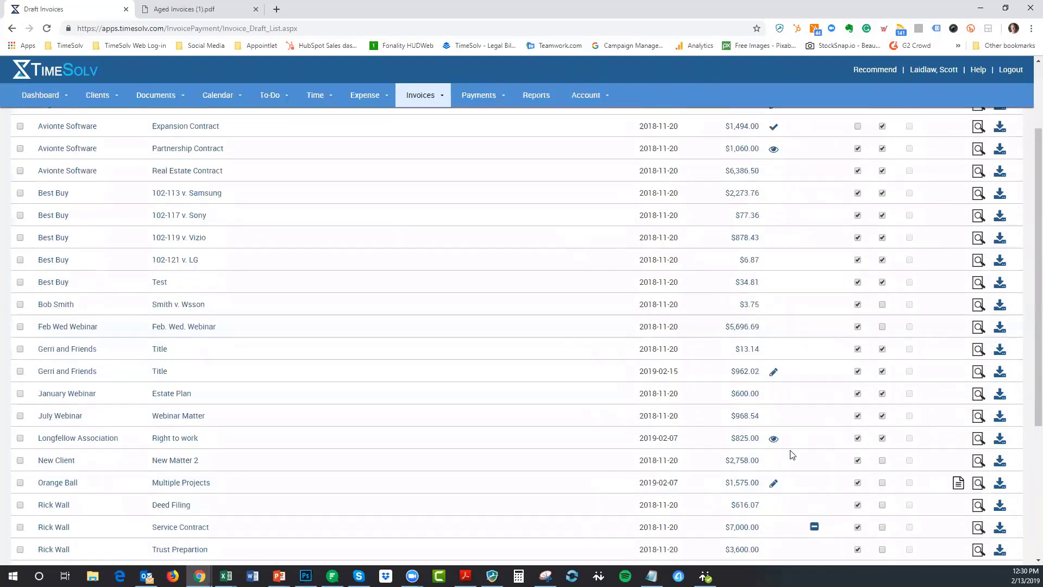
pyautogui.scroll(2, 792, 454)
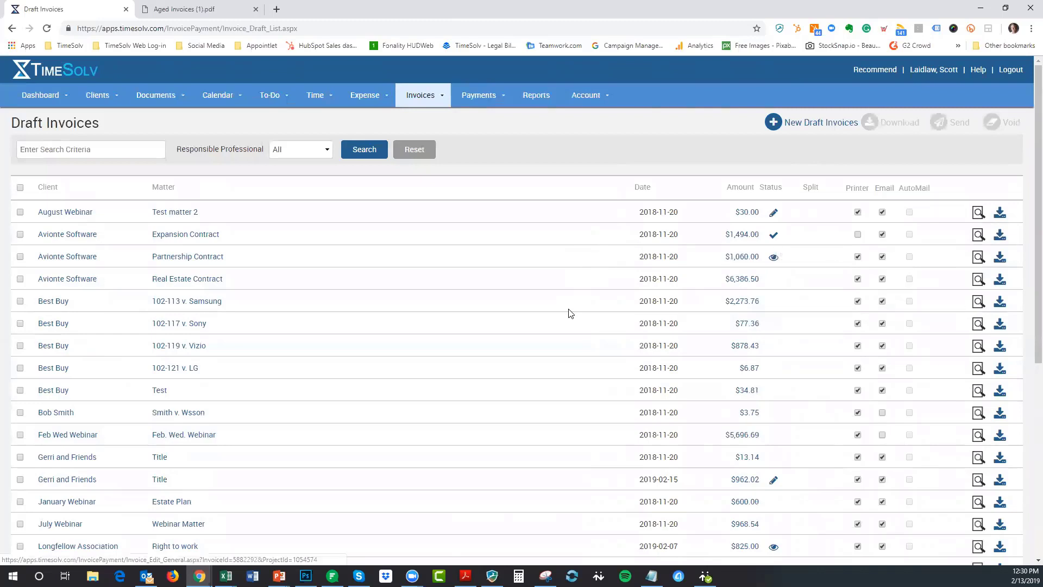
# - Mark the Test matter 2 draft invoice as Review Completed and save it
pyautogui.press('Return')
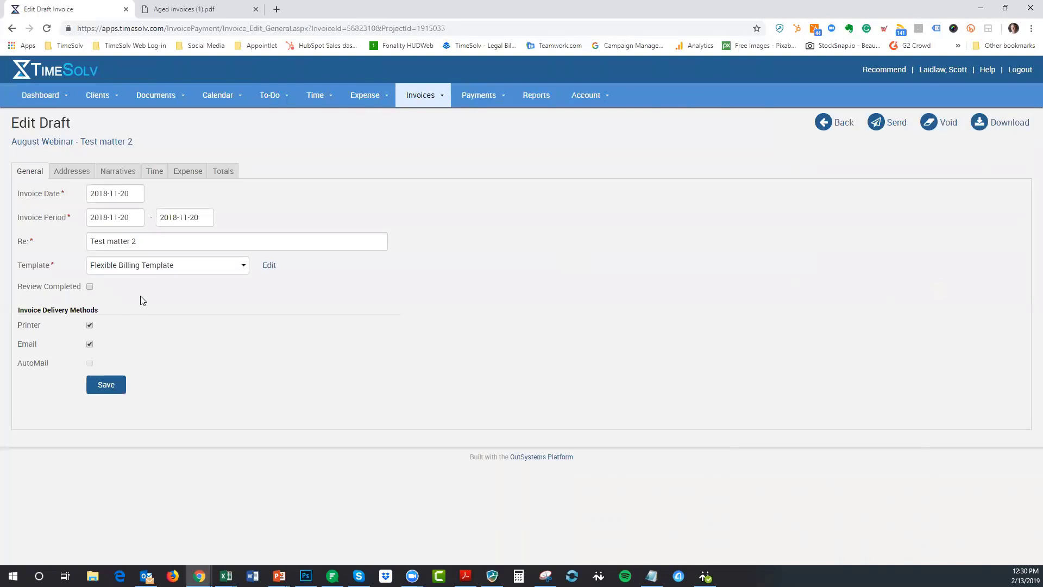
pyautogui.click(89, 286)
pyautogui.click(107, 388)
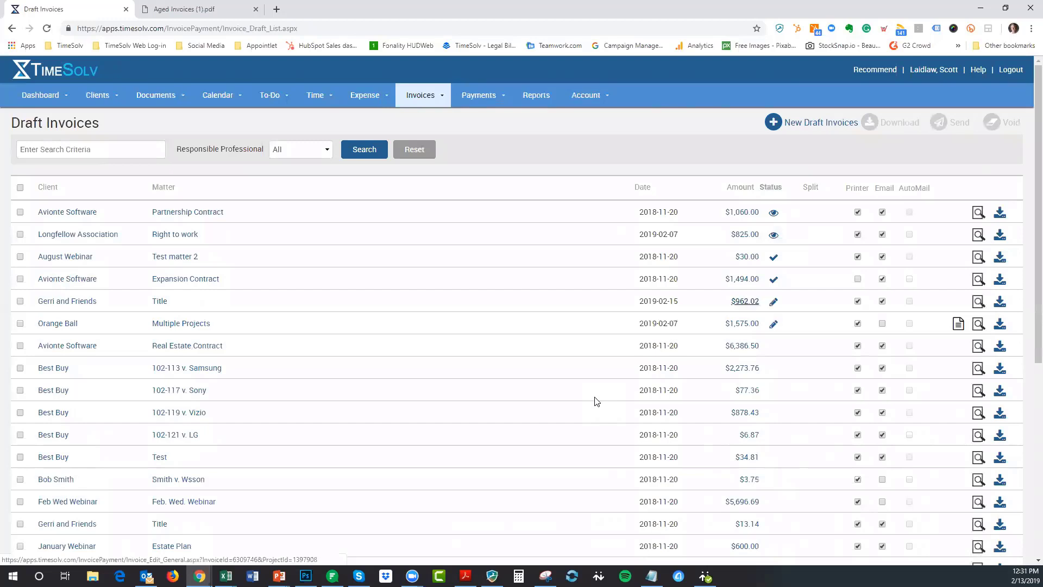
# - Mark the Gerri and Friends Title draft ($962.02) as Review Completed and save it
pyautogui.click(745, 301)
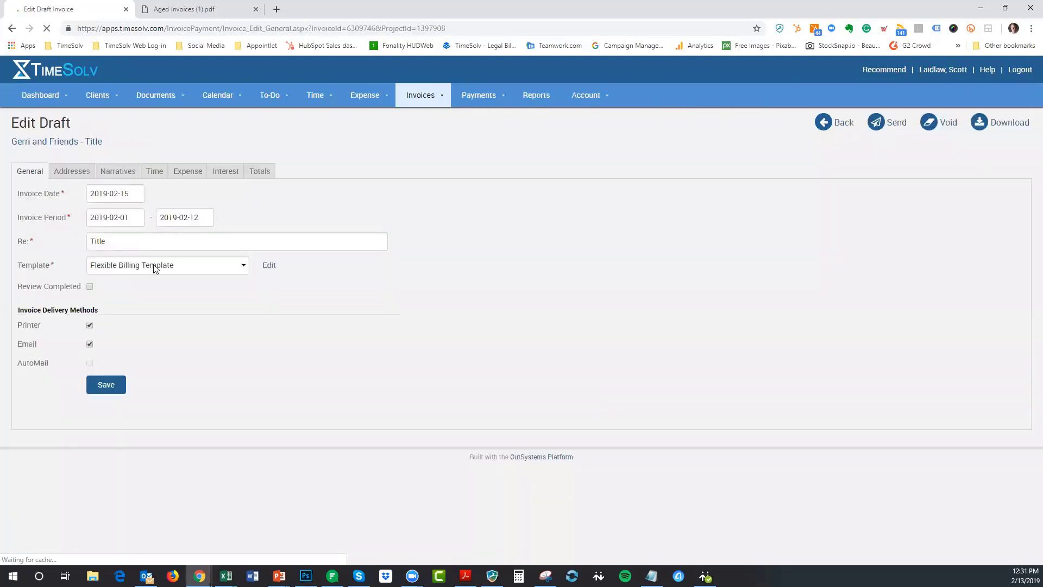
pyautogui.click(90, 285)
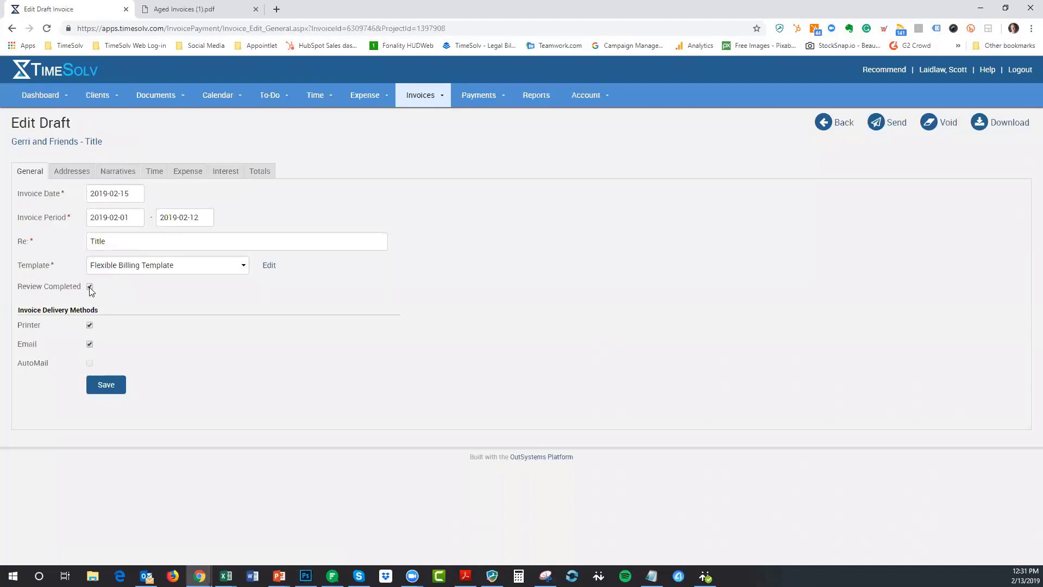
pyautogui.click(113, 389)
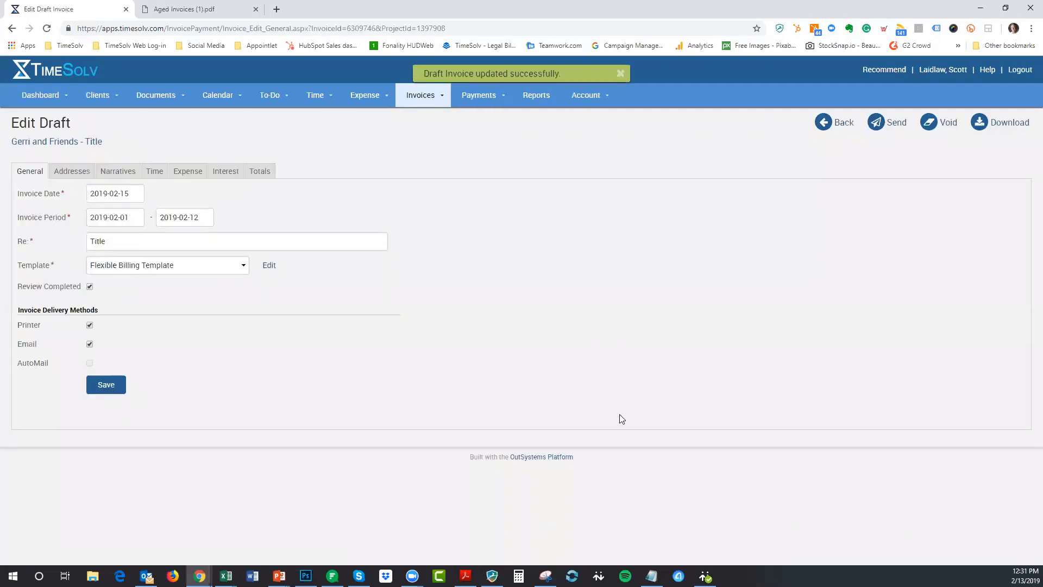
pyautogui.click(842, 122)
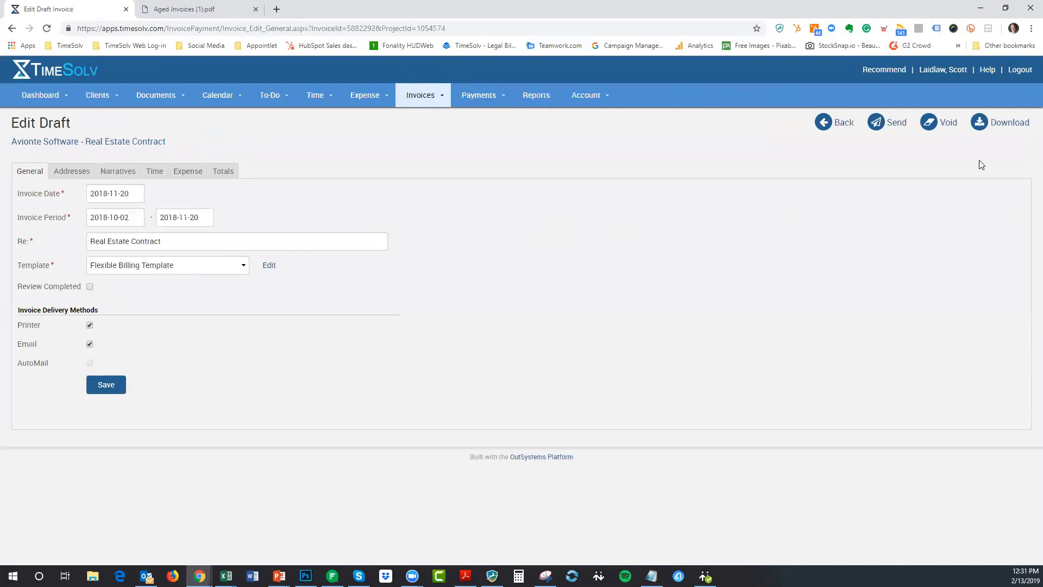
# - Download the Best Buy 102-113 draft invoice as a PDF
pyautogui.click(855, 129)
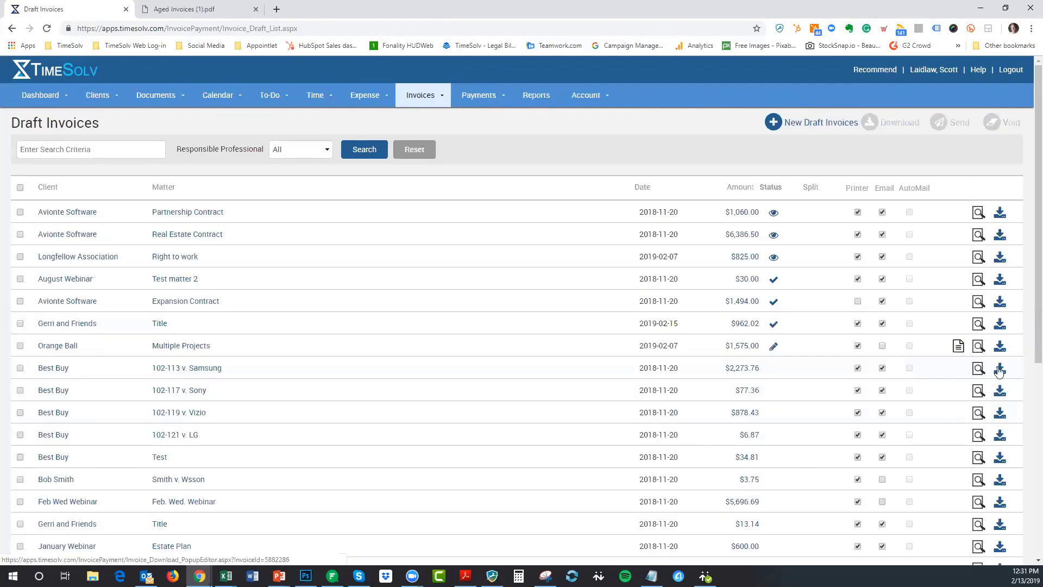
pyautogui.click(999, 367)
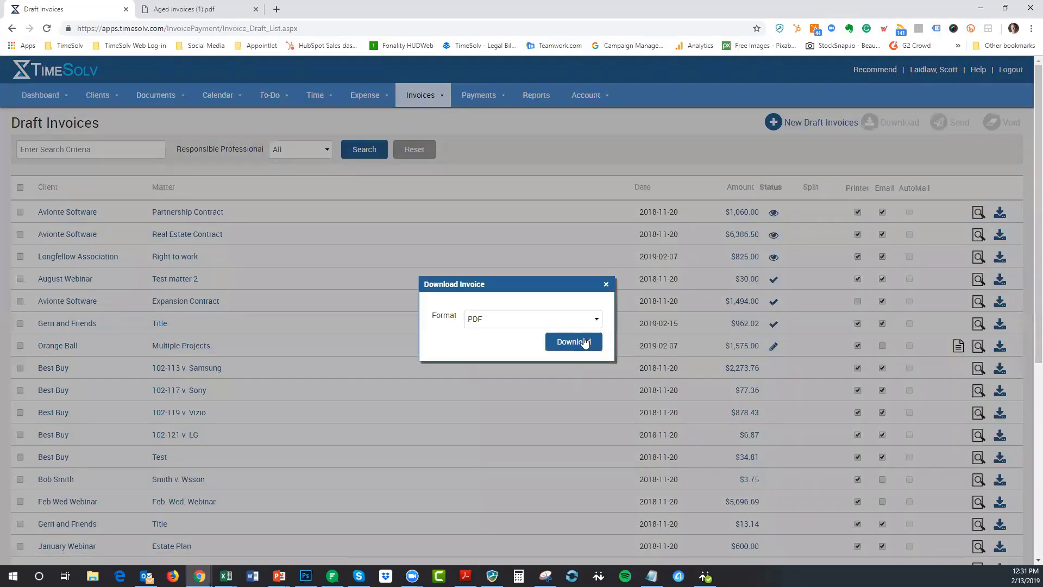
pyautogui.click(580, 341)
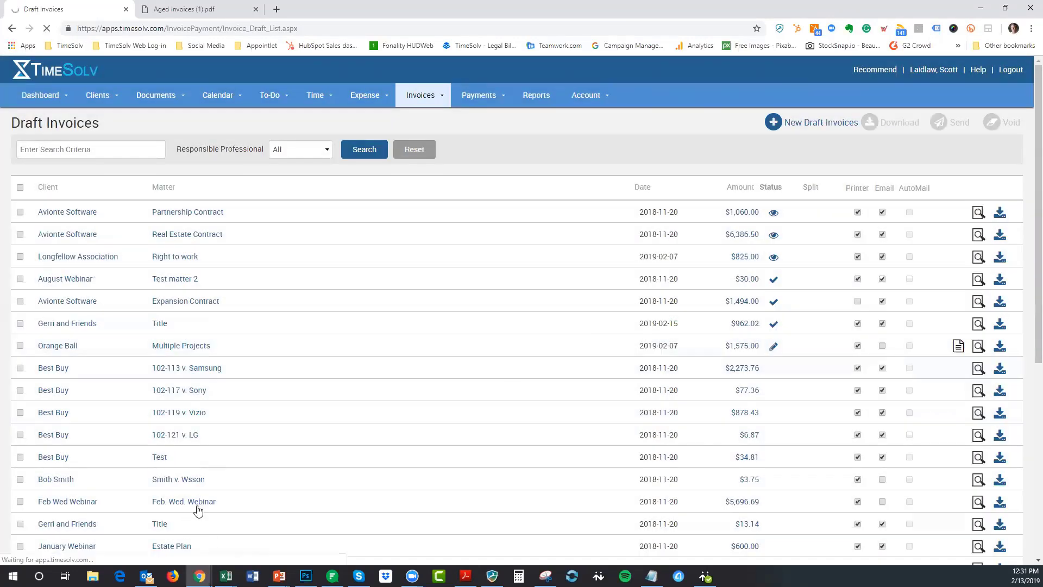
# - Open and scroll through the downloaded draft invoice PDF, then close it to return to Draft Invoices
pyautogui.click(83, 552)
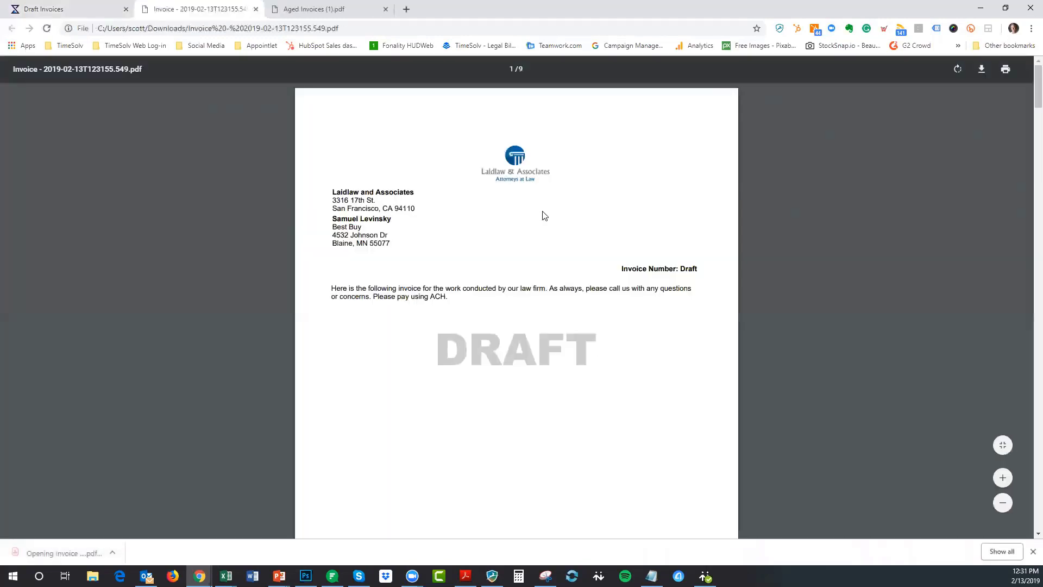
pyautogui.scroll(-1, 601, 296)
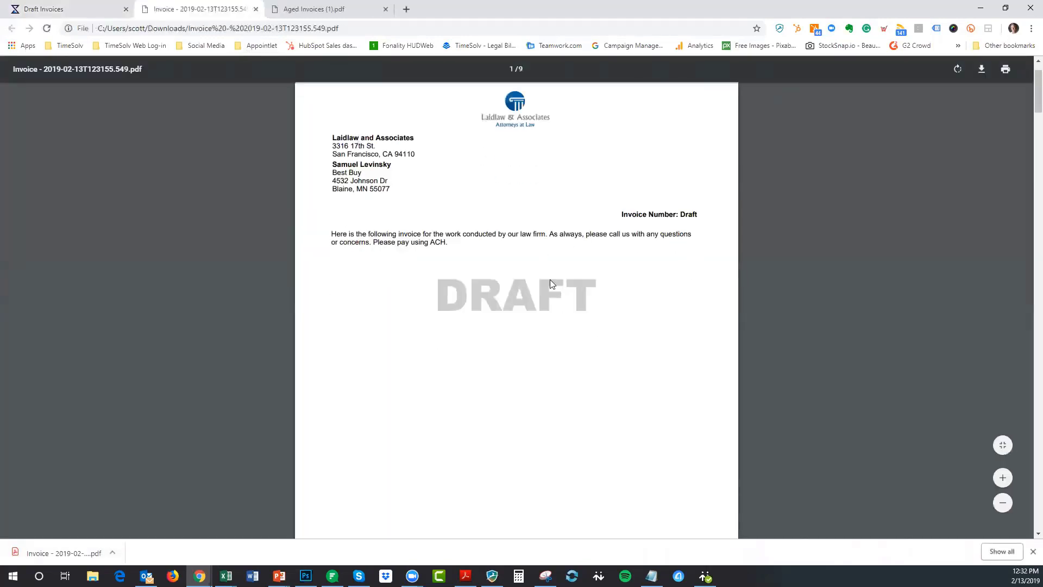
pyautogui.scroll(-10, 550, 279)
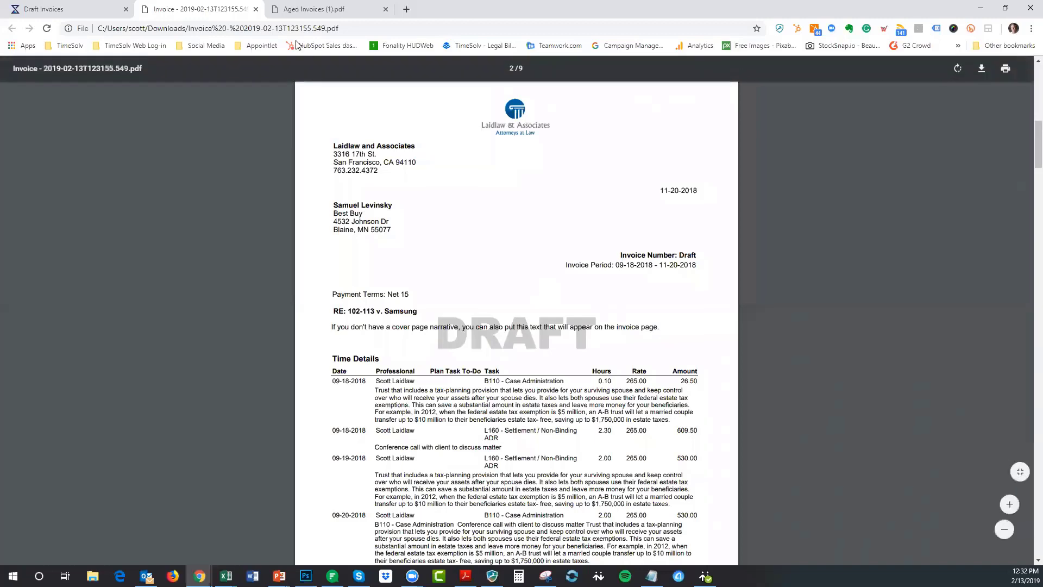
pyautogui.click(256, 9)
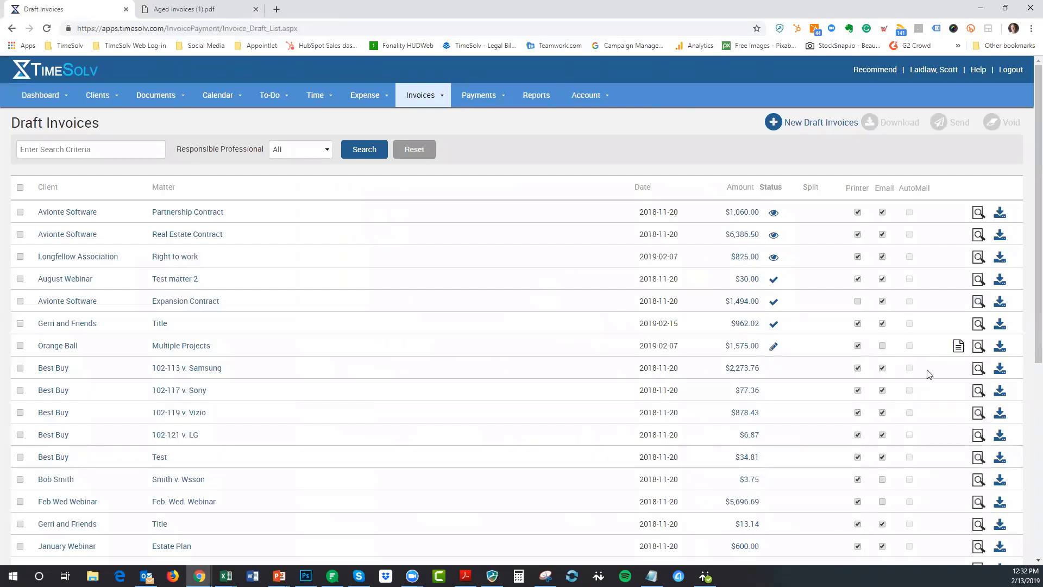
pyautogui.click(978, 390)
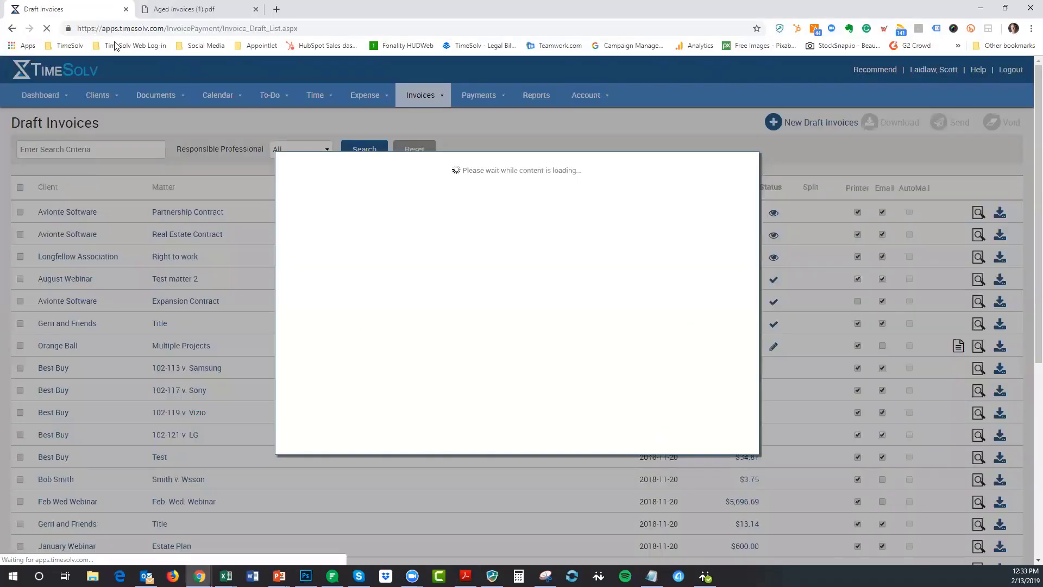
pyautogui.click(48, 28)
pyautogui.click(48, 29)
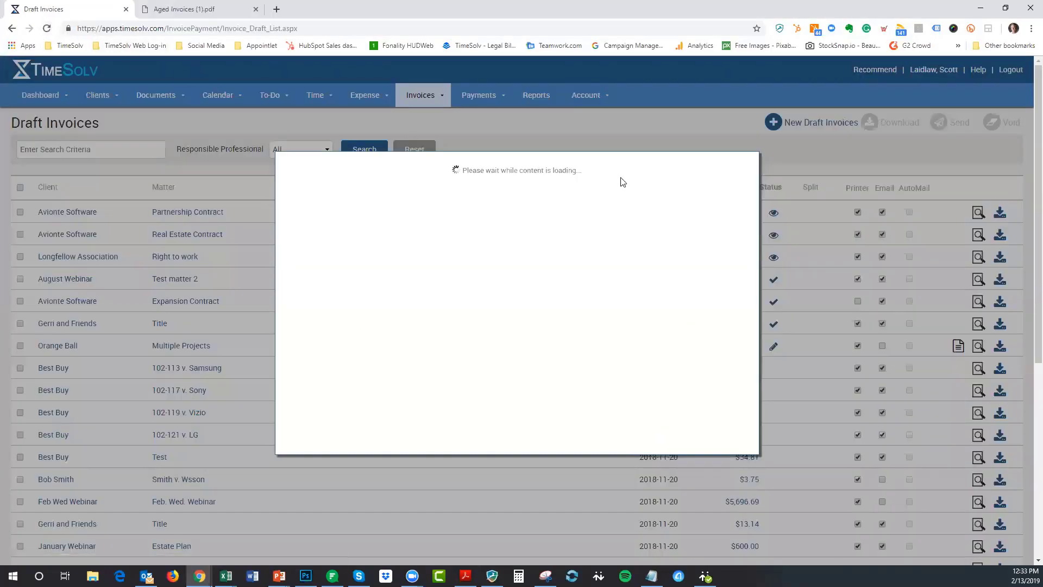
pyautogui.click(48, 28)
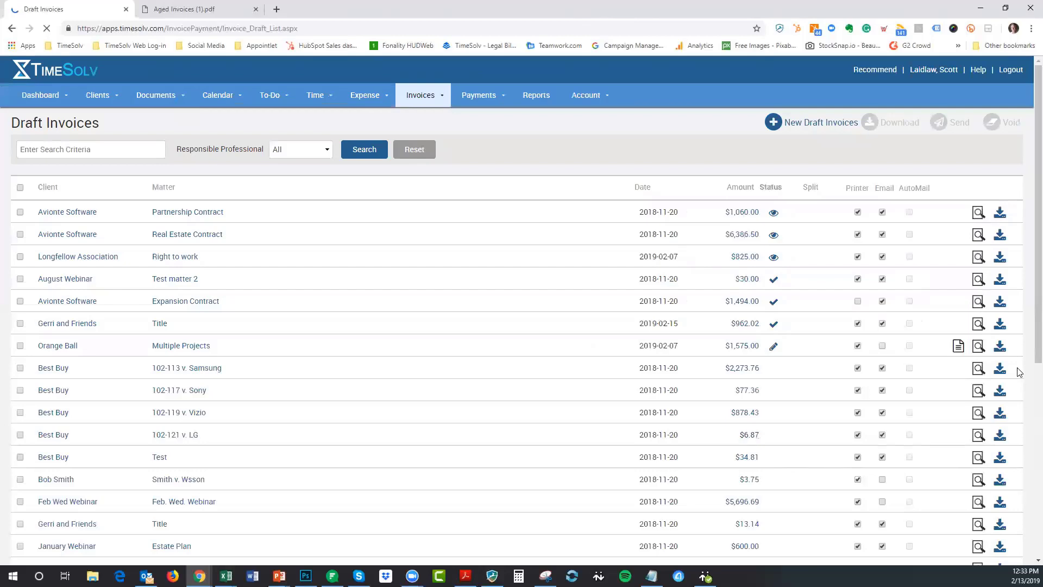
pyautogui.scroll(-1, 1019, 372)
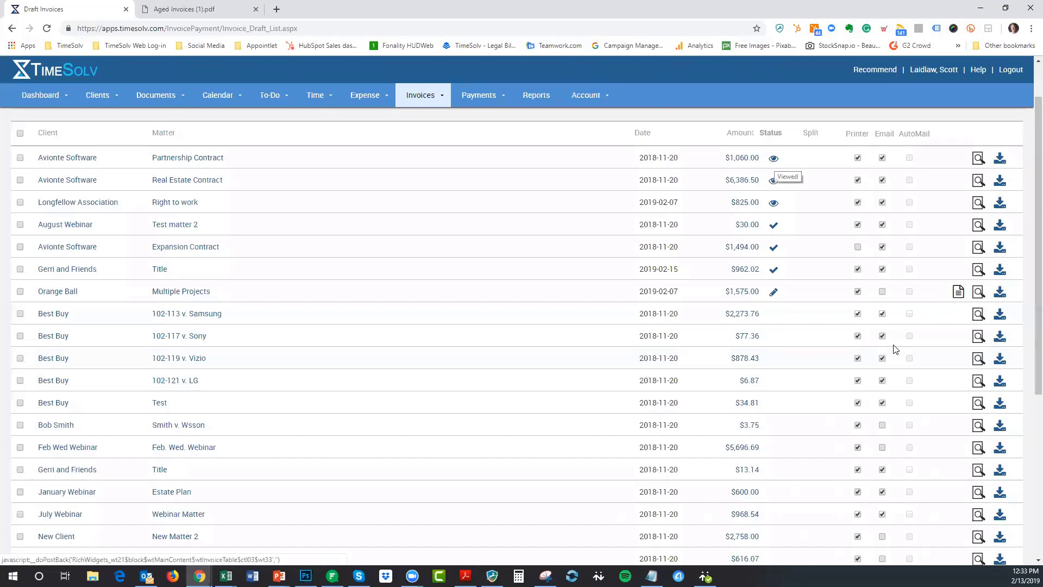
pyautogui.scroll(1, 895, 349)
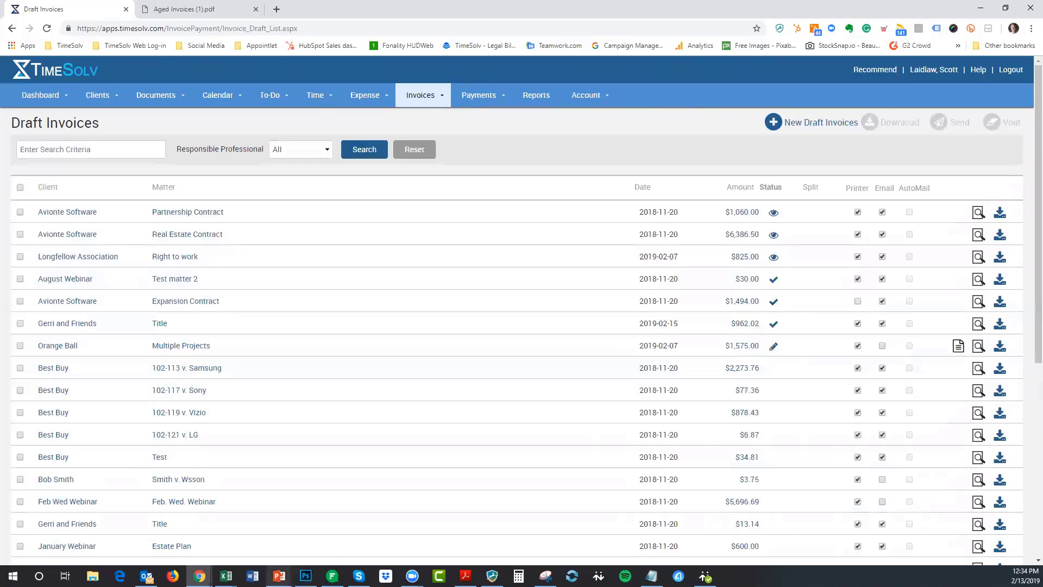
pyautogui.click(279, 576)
pyautogui.click(285, 530)
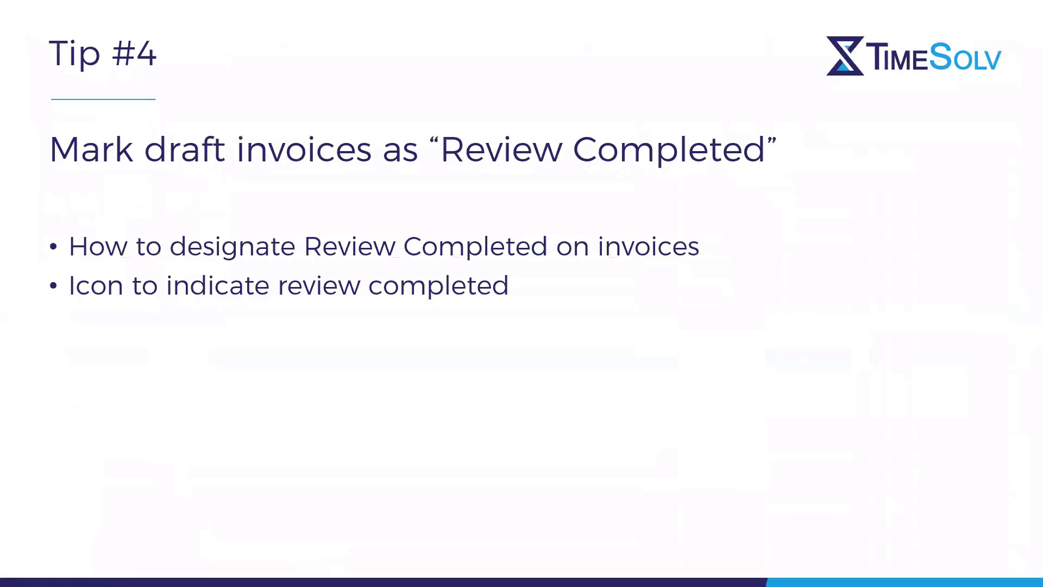
pyautogui.press('Right')
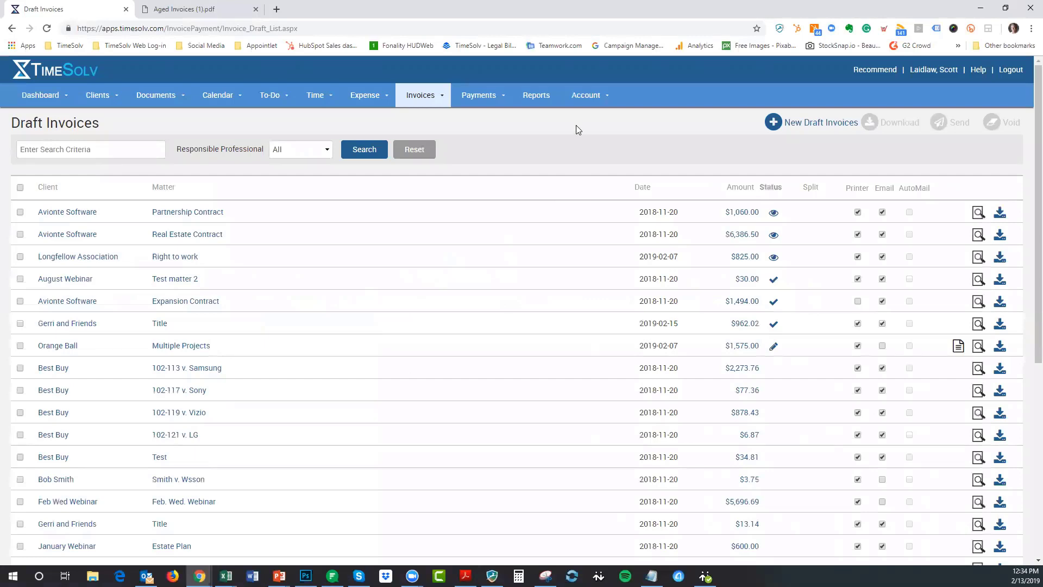
# - Open the firm's General Settings under Account and review the Enable Commissions option
pyautogui.click(595, 95)
pyautogui.click(568, 186)
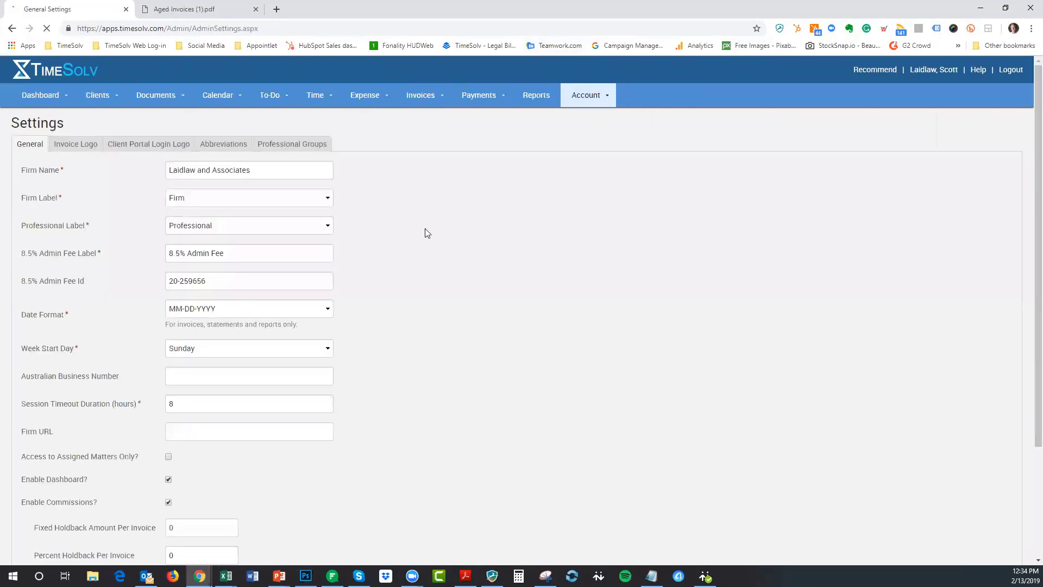
pyautogui.scroll(-2, 426, 232)
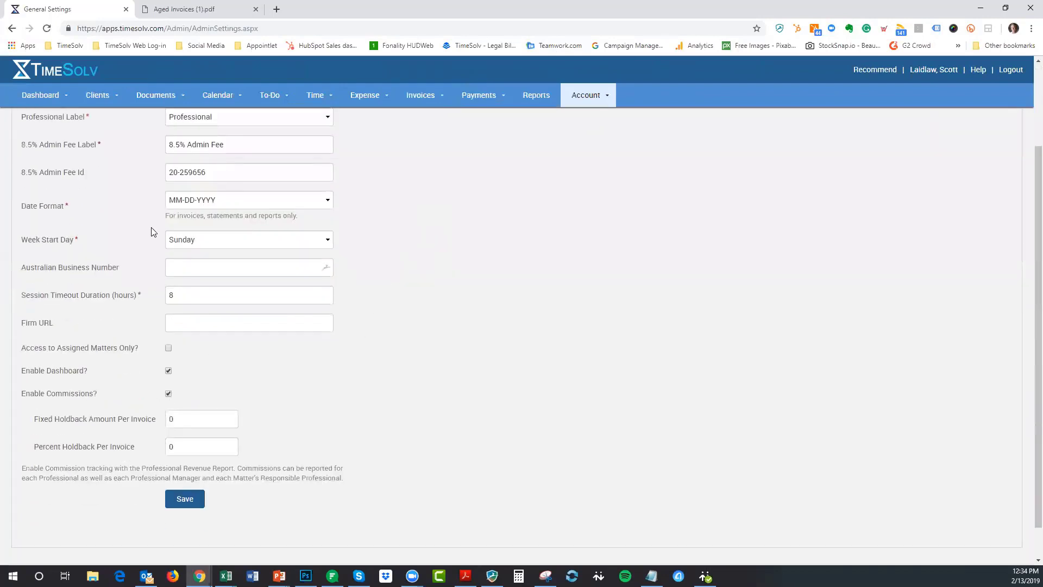
pyautogui.scroll(3, 152, 228)
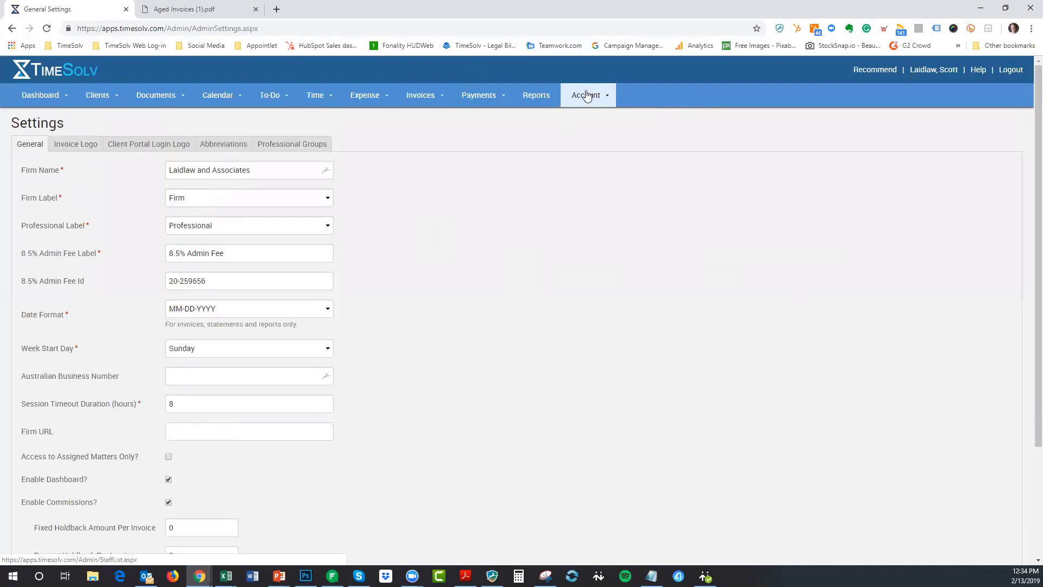
pyautogui.scroll(-3, 543, 331)
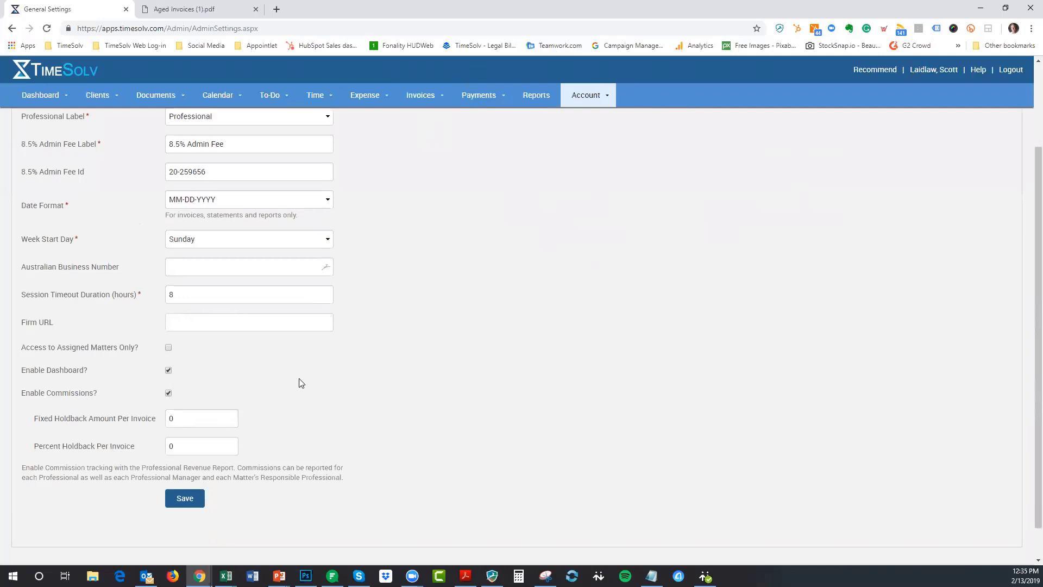
pyautogui.scroll(-1, 298, 382)
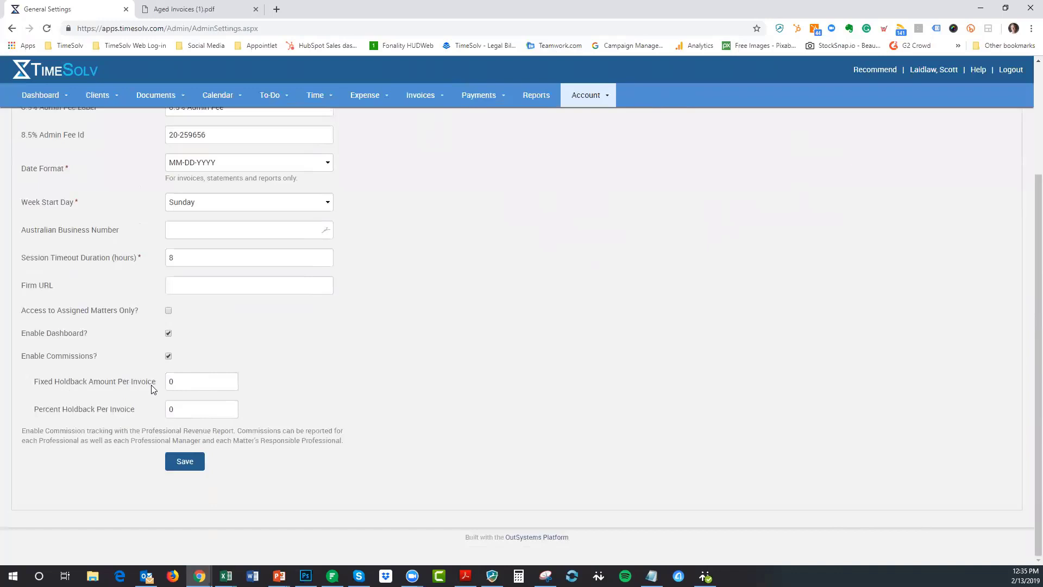
# - Keep Fixed Holdback Amount and Percent Holdback Per Invoice at 0, then save the settings
pyautogui.moveTo(180, 382); pyautogui.dragTo(156, 384)
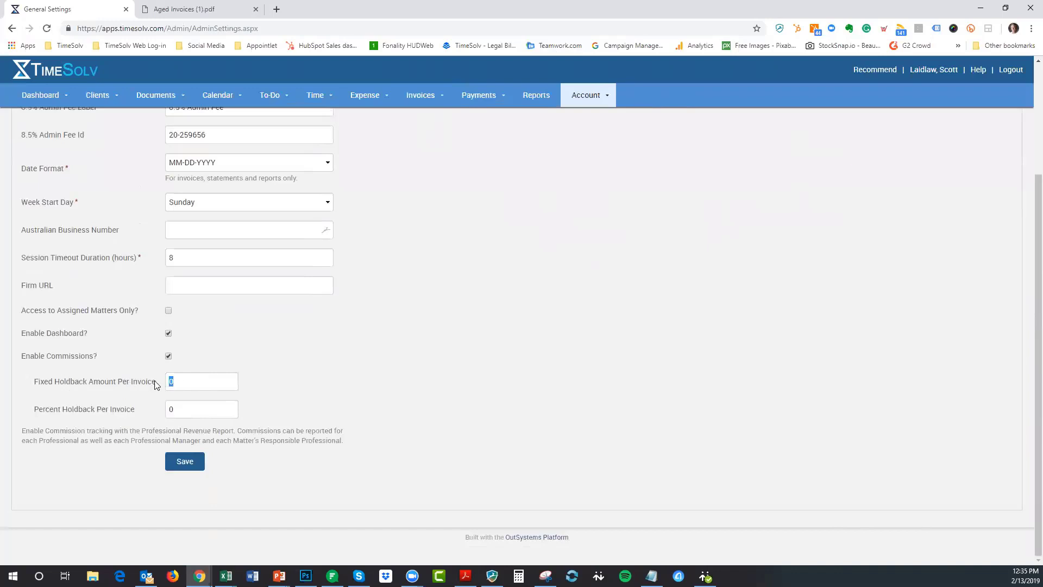
pyautogui.click(171, 408)
pyautogui.moveTo(175, 409); pyautogui.dragTo(163, 410)
pyautogui.click(316, 379)
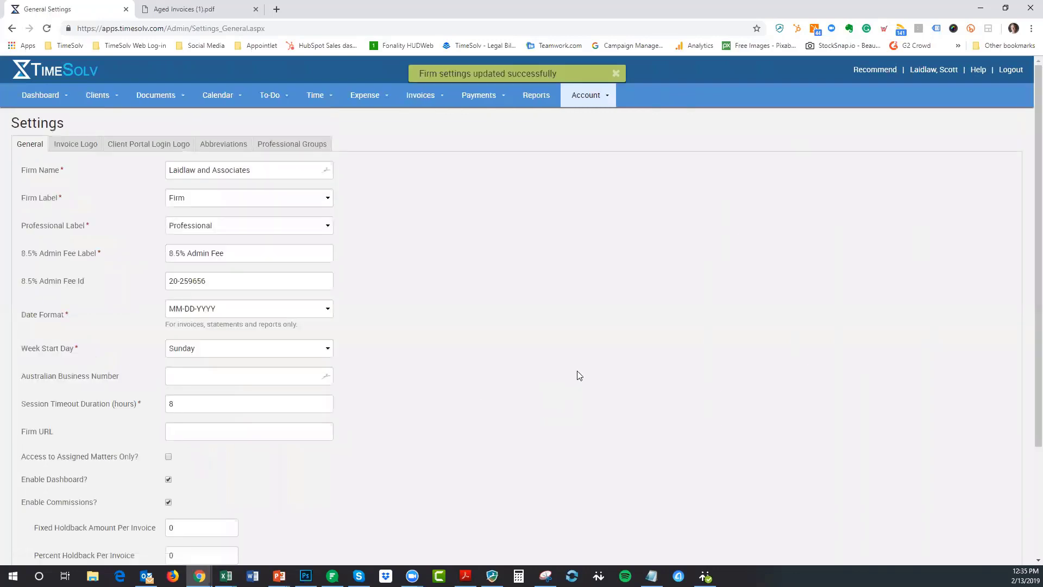
pyautogui.click(617, 77)
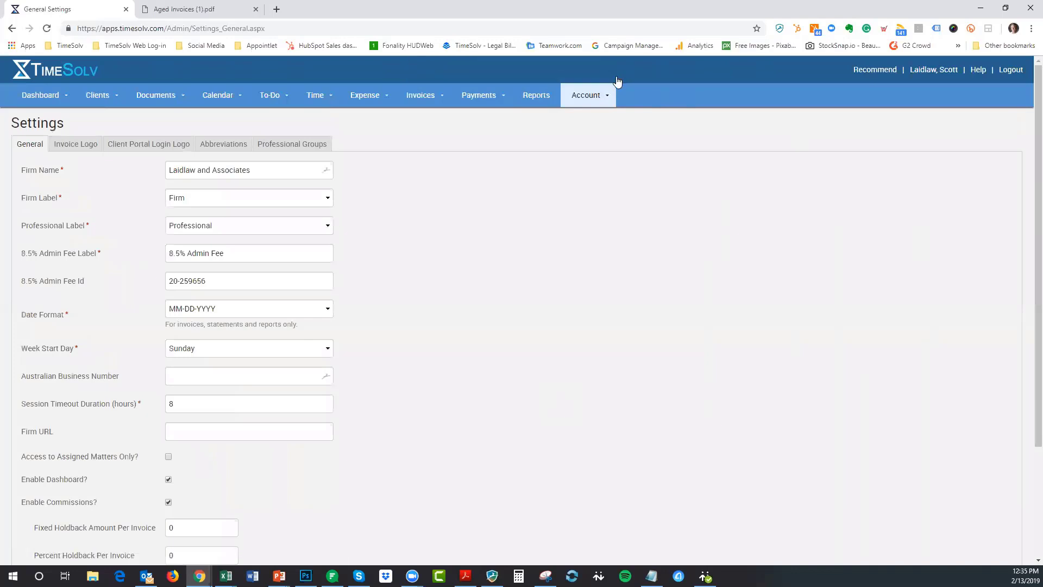
# - Go to Account > Professionals and open a timekeeper's Professional Profile
pyautogui.scroll(-3, 575, 242)
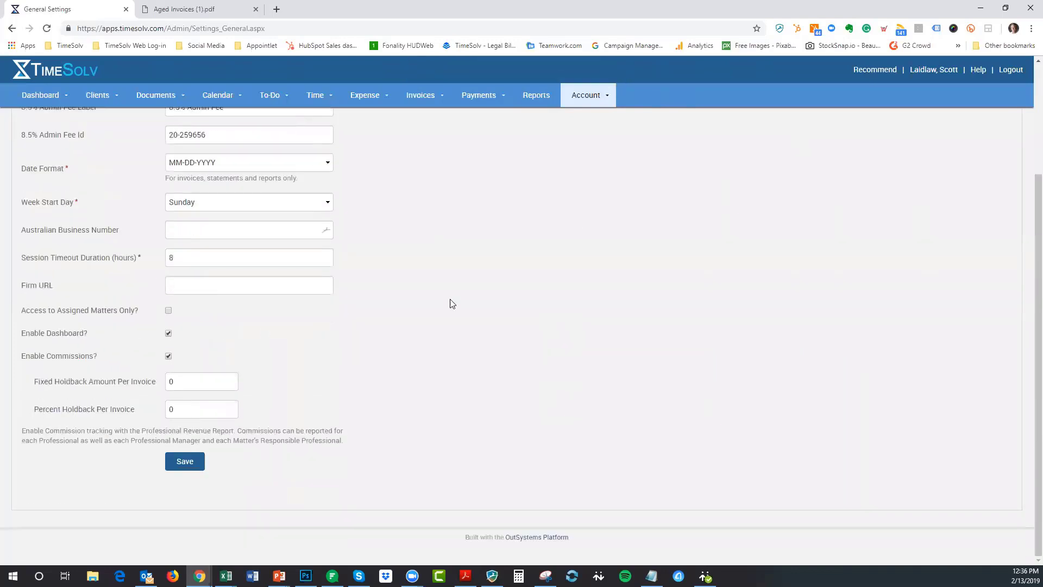
pyautogui.scroll(3, 512, 291)
pyautogui.click(577, 103)
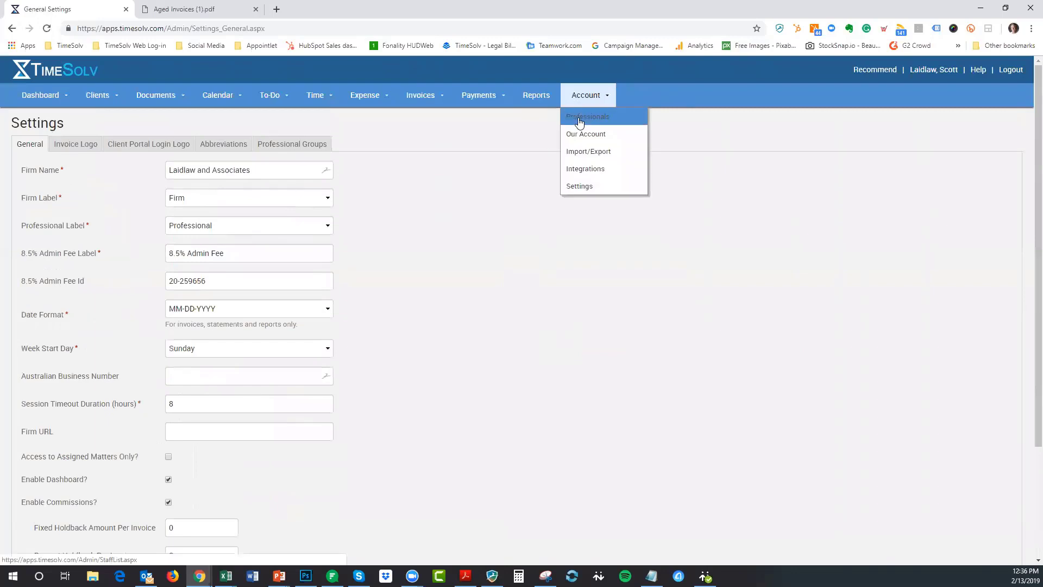
pyautogui.click(578, 119)
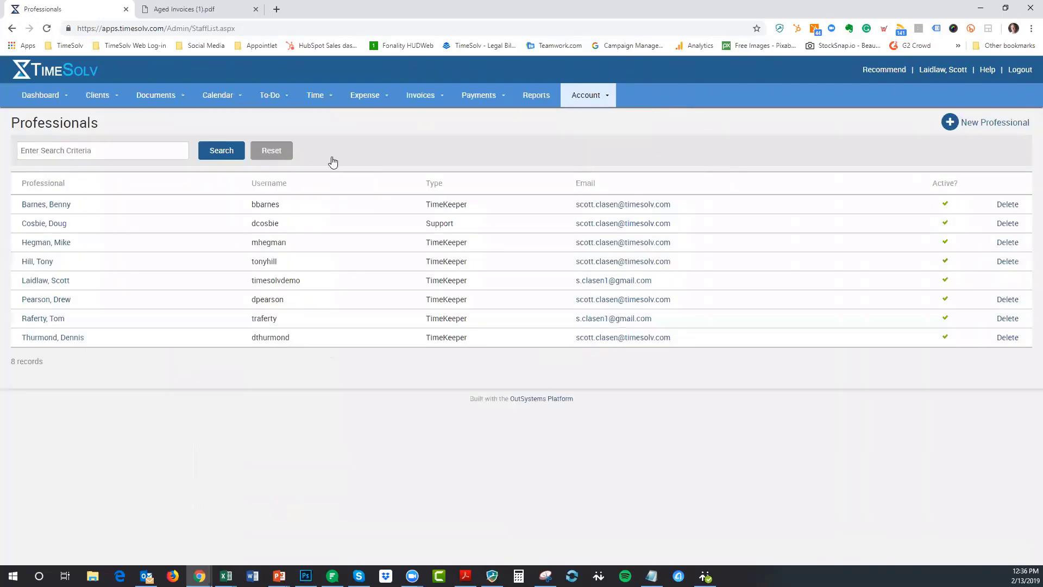
pyautogui.click(38, 261)
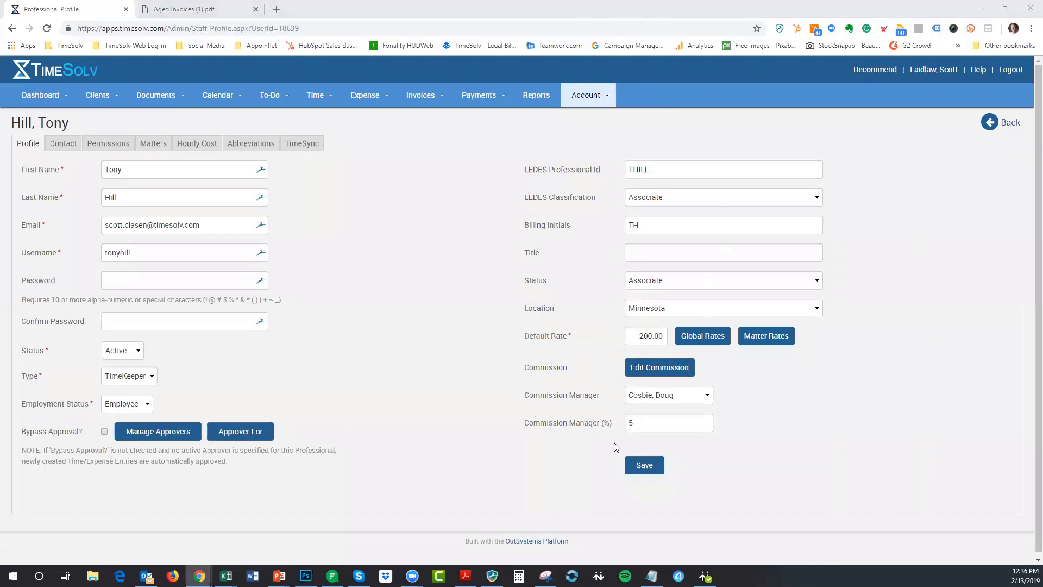
# - In Edit Commission, delete the all-clients 20% entry, then check the client and matter choices
pyautogui.click(630, 371)
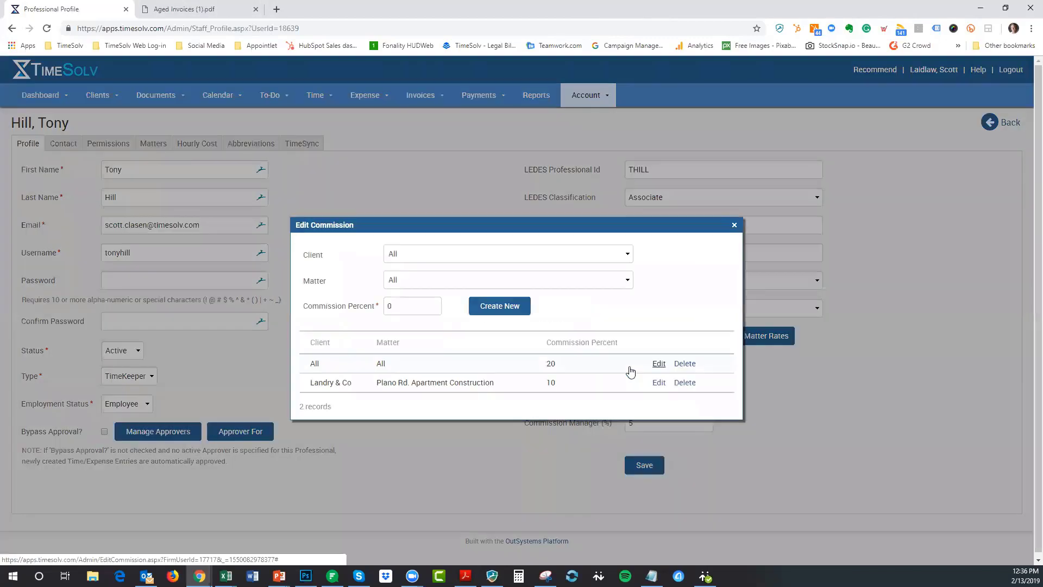
pyautogui.click(684, 363)
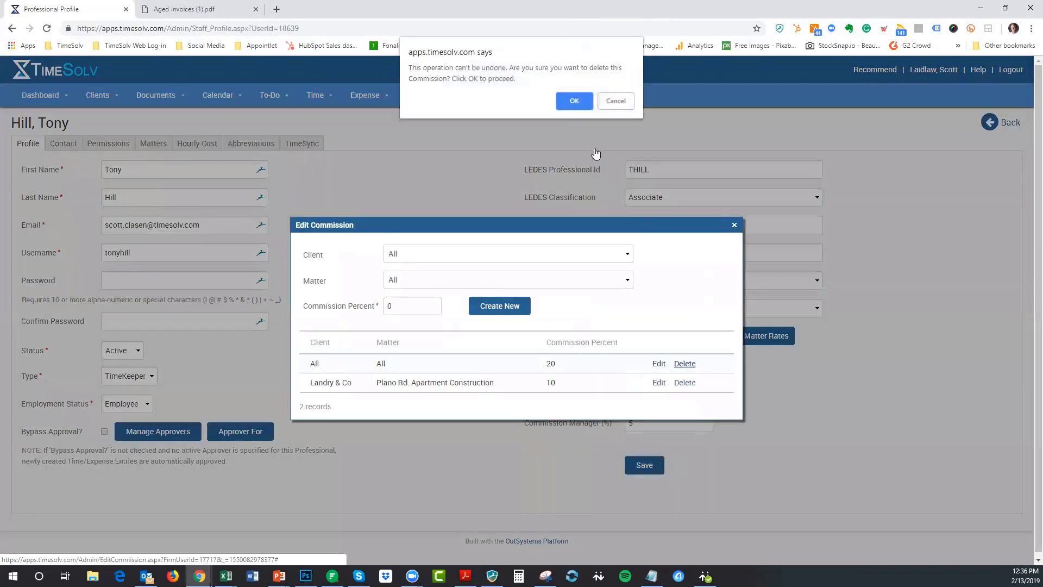
pyautogui.click(570, 100)
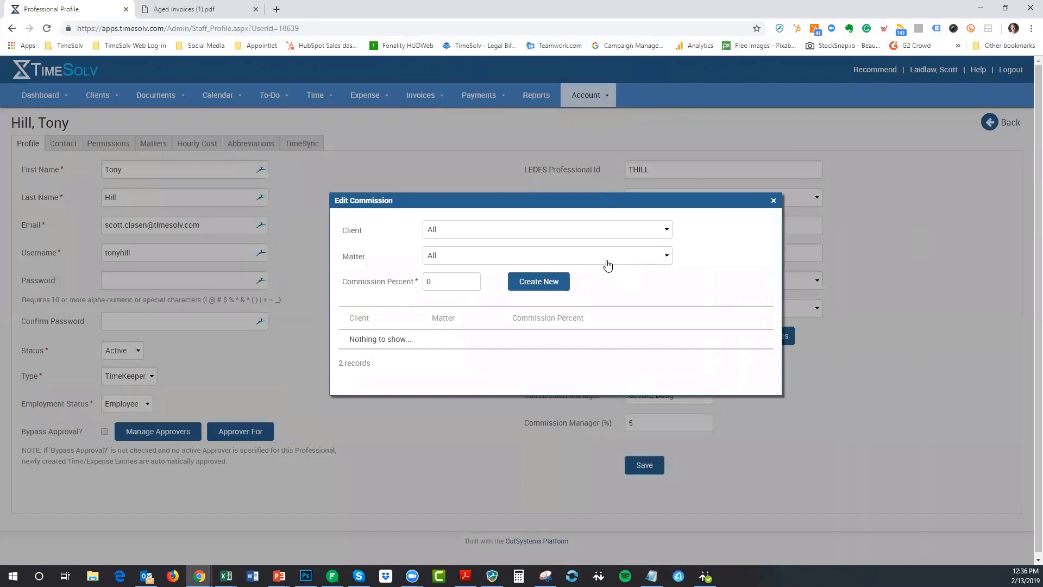
pyautogui.click(607, 231)
pyautogui.click(607, 263)
pyautogui.click(607, 266)
pyautogui.click(607, 265)
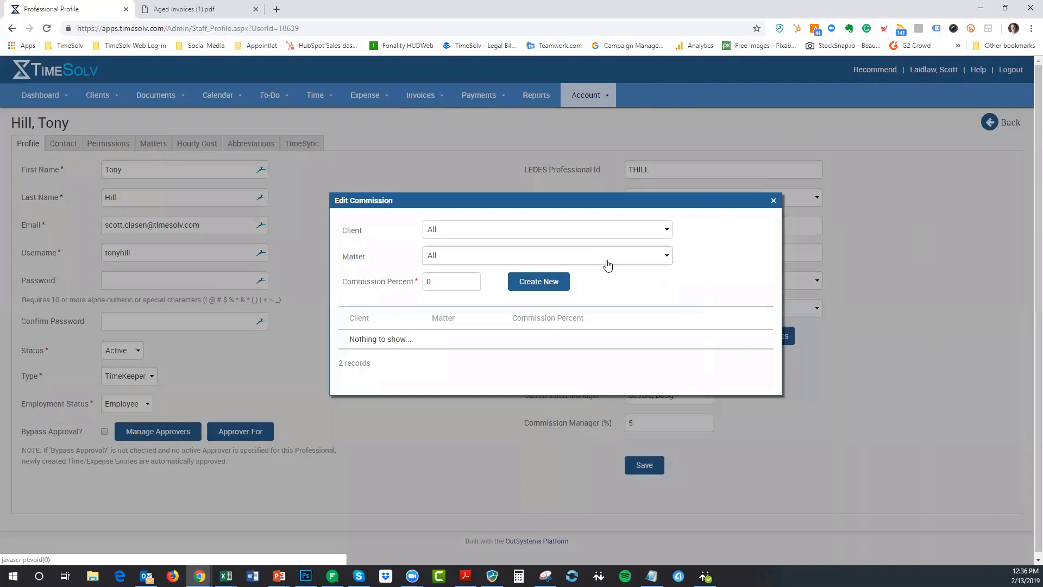
# - Create a 5% commission entry for All clients and matters
pyautogui.click(607, 265)
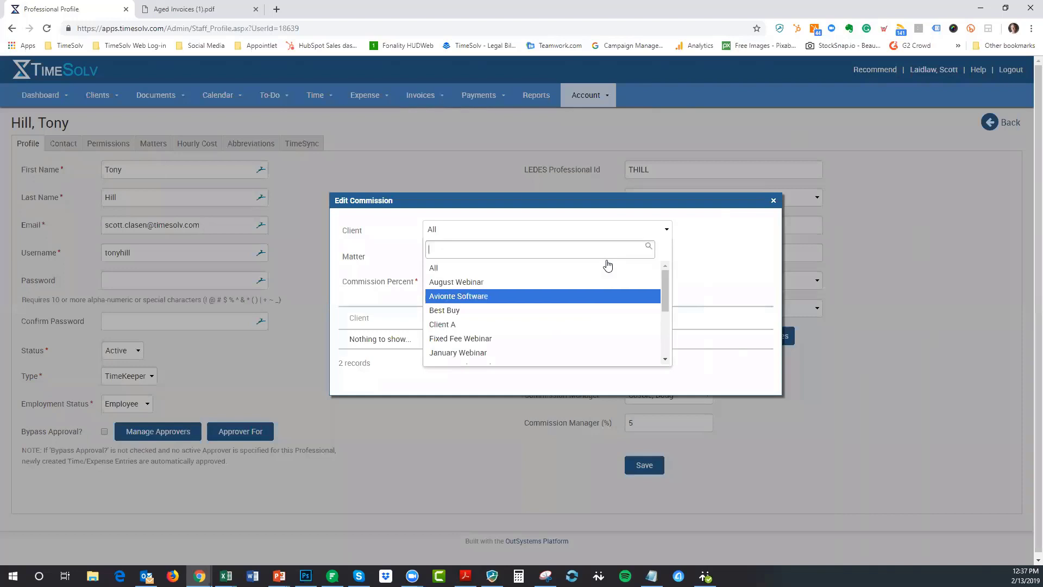
pyautogui.click(606, 265)
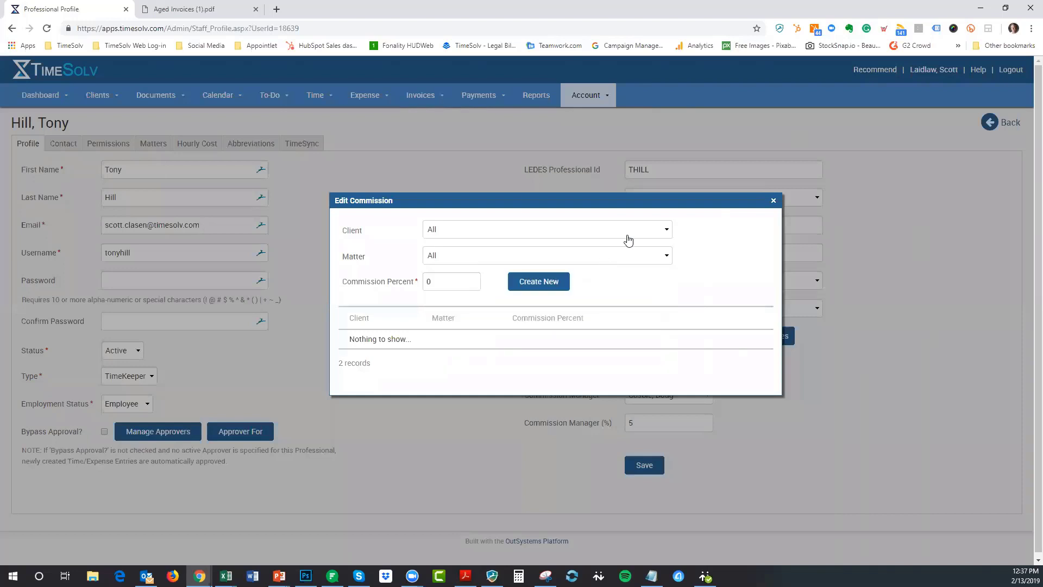
pyautogui.press('Tab')
pyautogui.write('5')
pyautogui.press('Return')
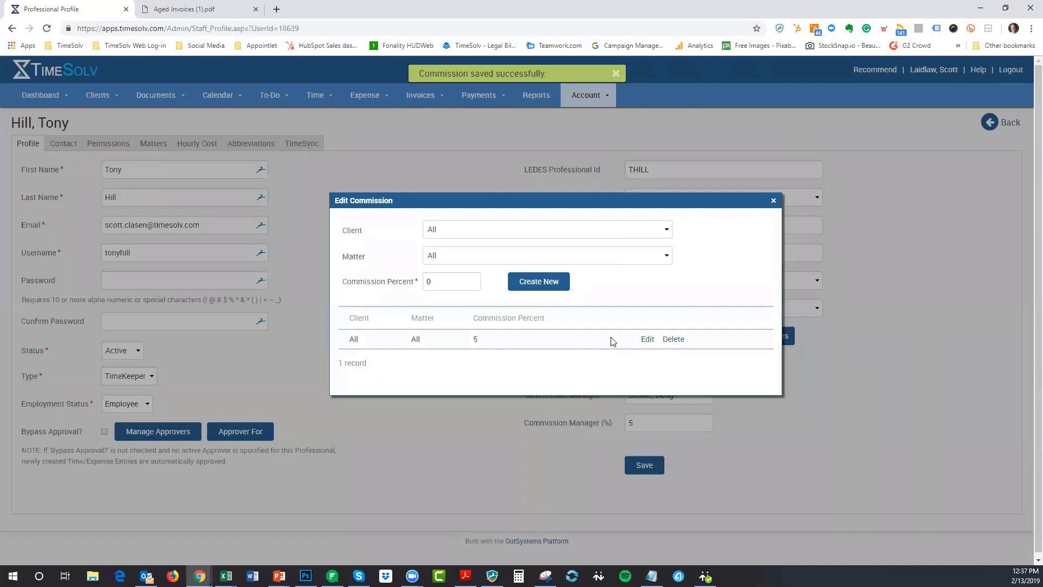
# - Choose Client A for the next commission and enter a 10% rate
pyautogui.press('Down')
pyautogui.press('Down')
pyautogui.press('Down')
pyautogui.press('Down')
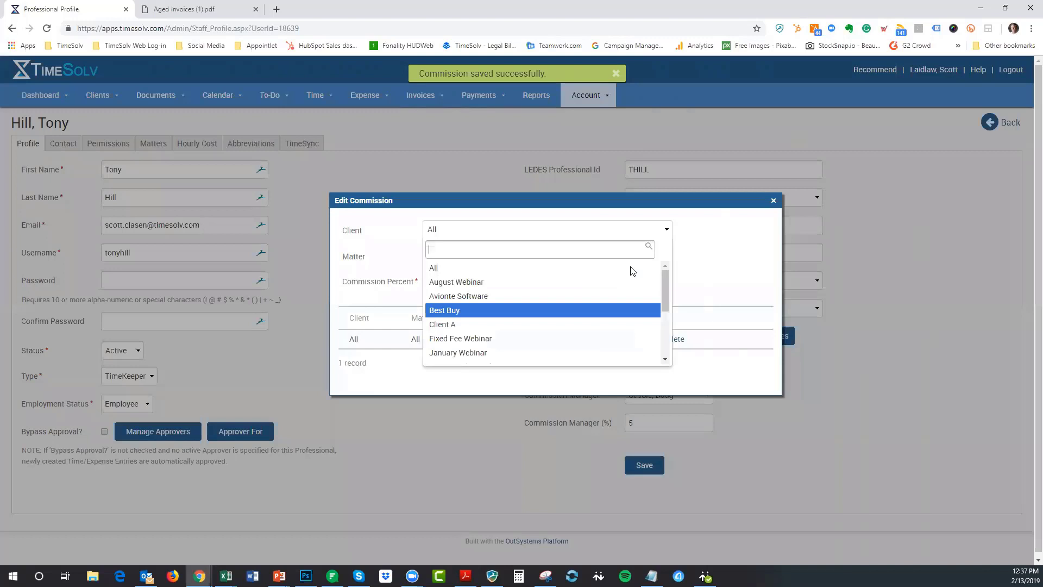
pyautogui.press('Down')
pyautogui.press('Return')
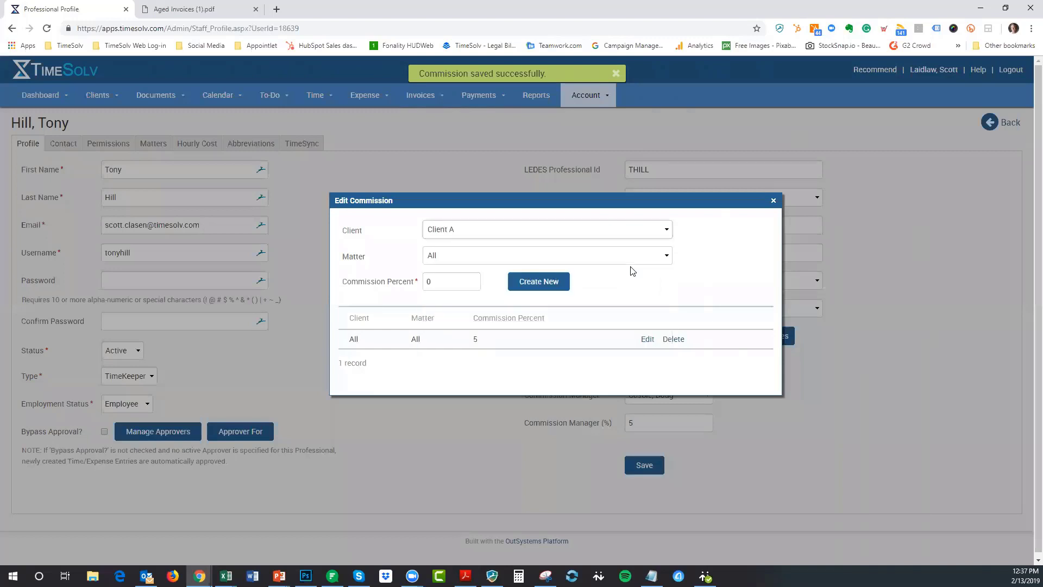
pyautogui.press('Tab')
pyautogui.press('Tab')
pyautogui.write('10')
# - Save the Client A 10% entry, then add 20% for Best Buy's 102-113 v. Samsung matter
pyautogui.press('Tab')
pyautogui.press('Return')
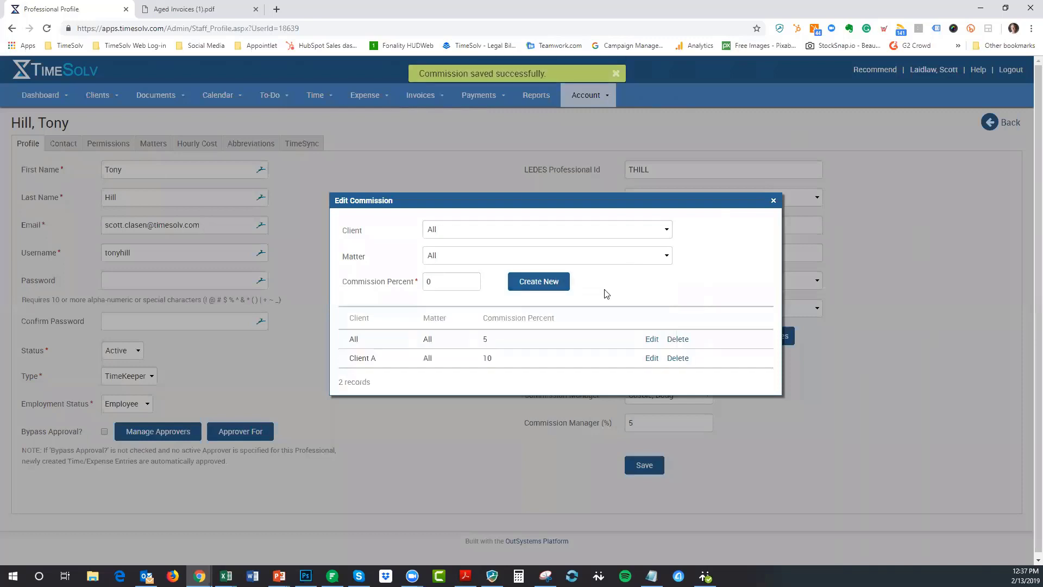
pyautogui.press('Down')
pyautogui.press('Down')
pyautogui.press('Down')
pyautogui.press('Down')
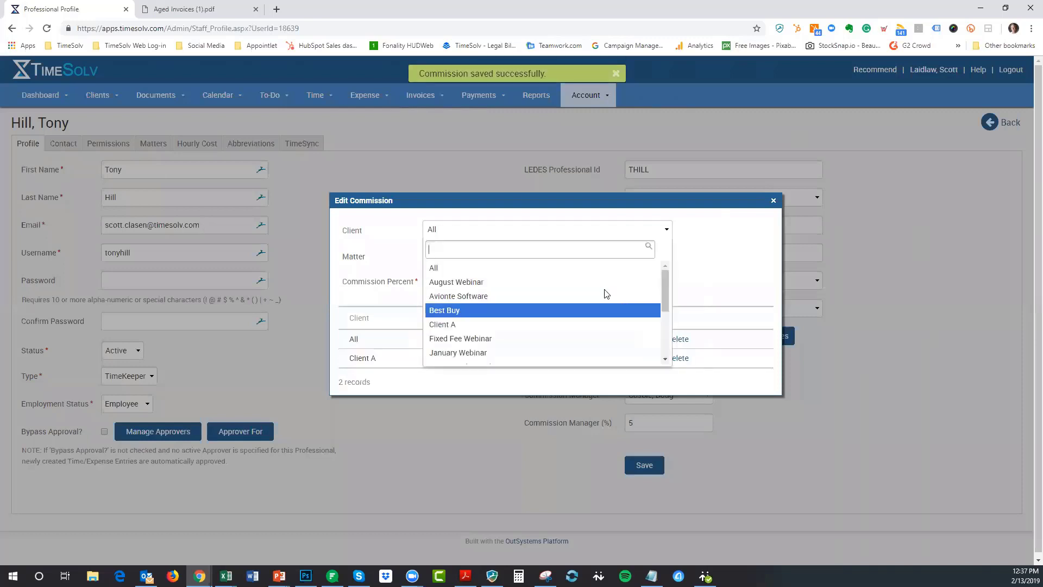
pyautogui.press('Return')
pyautogui.press('Tab')
pyautogui.press('Down')
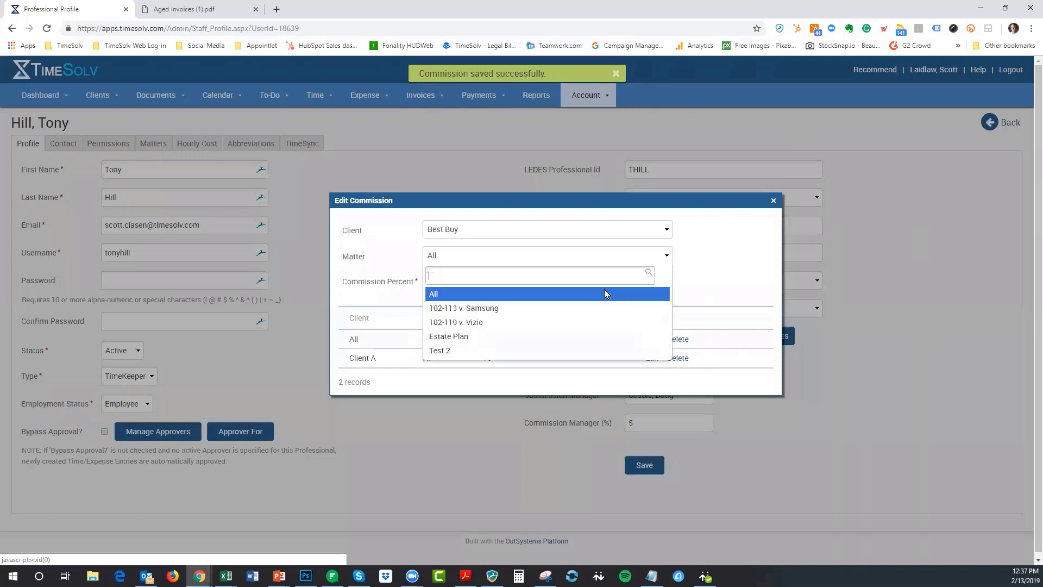
pyautogui.press('Down')
pyautogui.press('Return')
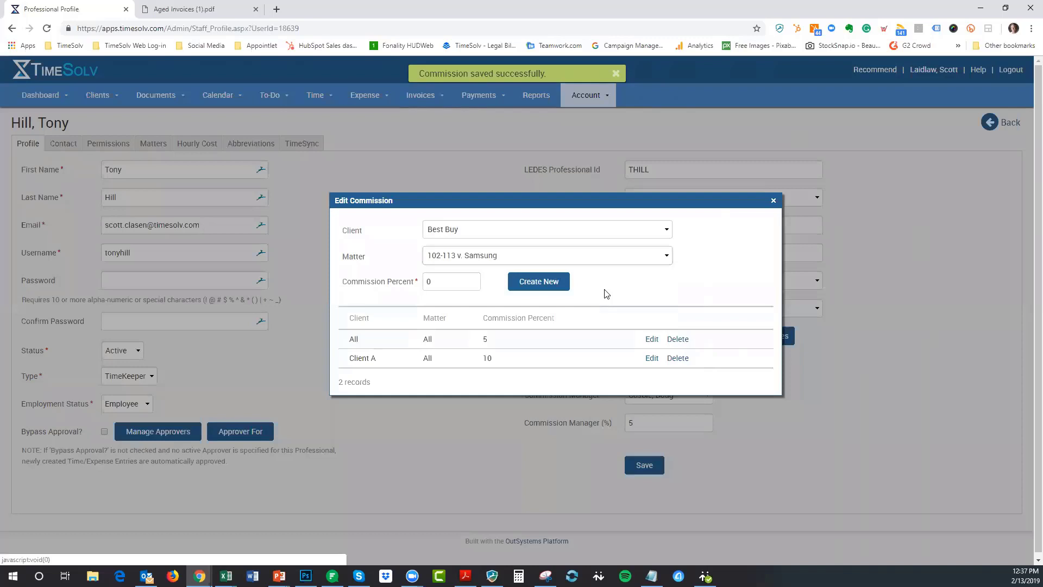
pyautogui.press('Tab')
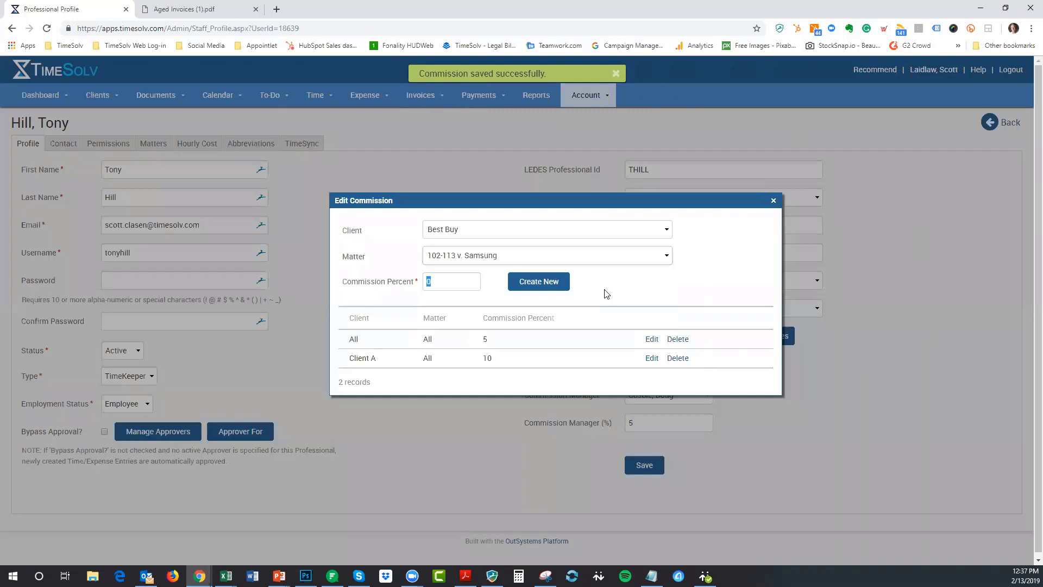
pyautogui.write('20')
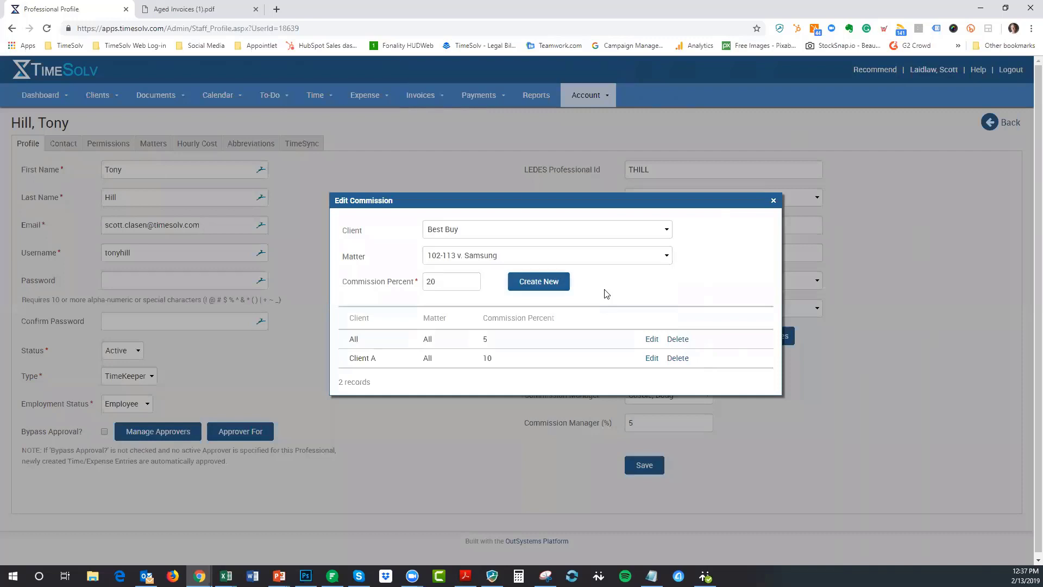
pyautogui.press('Return')
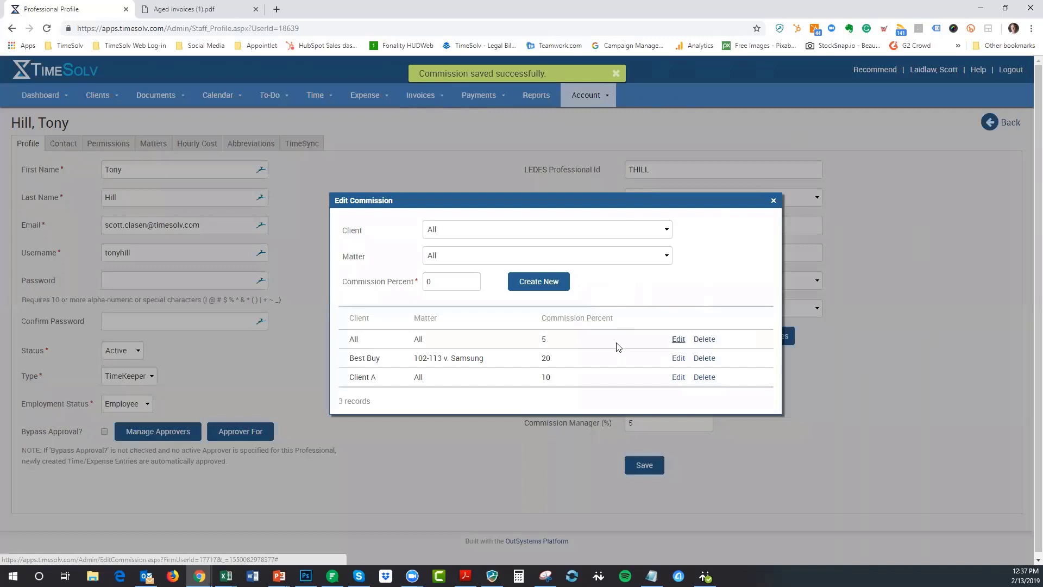
# - Open the All/All 5% commission entry for editing, then cancel without changes
pyautogui.click(678, 338)
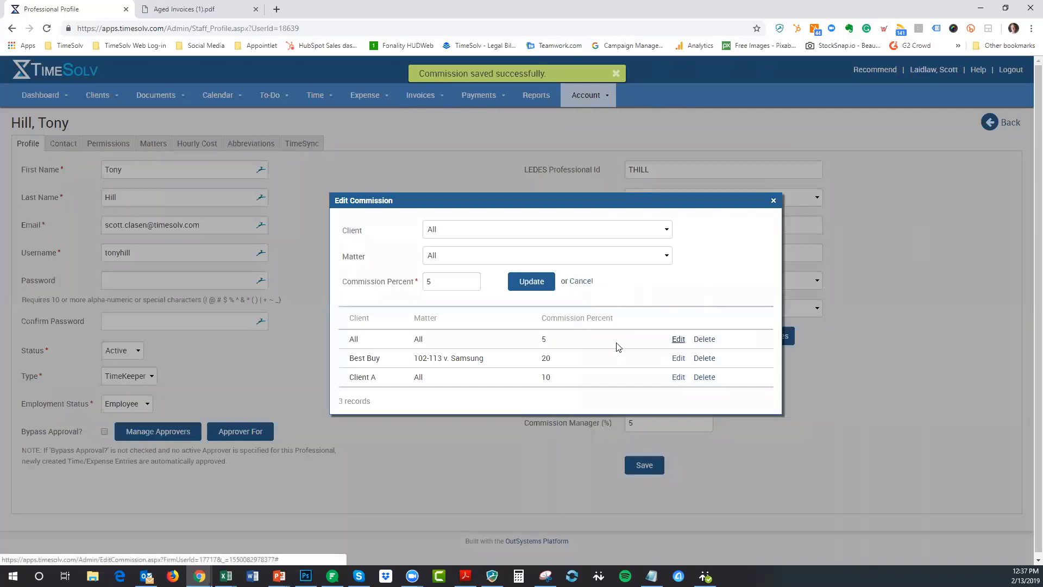
pyautogui.click(602, 281)
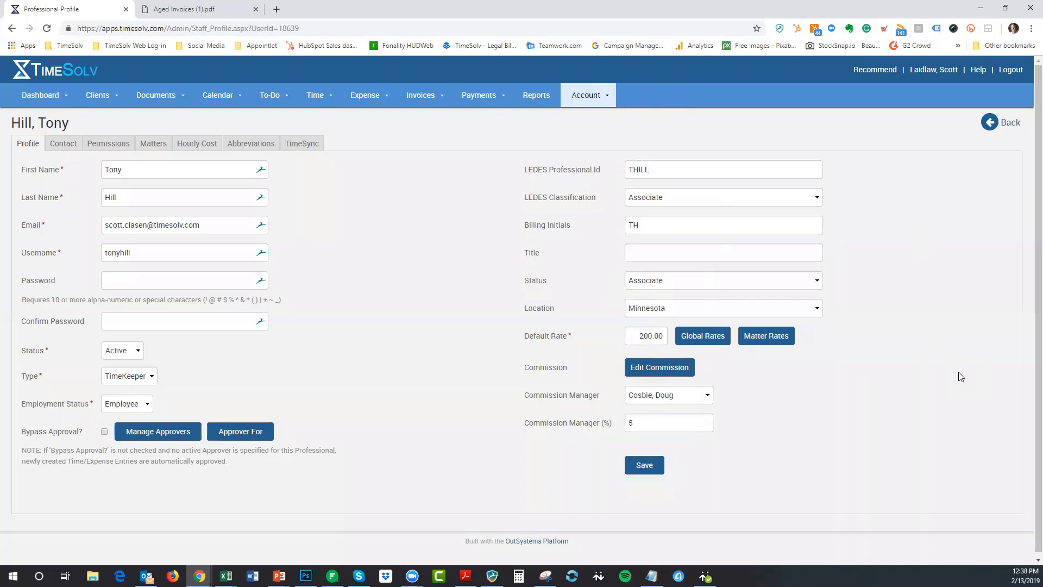
# - Change the profile's Commission Manager to a different professional, keeping the 5% percentage
pyautogui.click(598, 399)
pyautogui.click(683, 460)
pyautogui.doubleClick(624, 422)
pyautogui.click(631, 424)
# - Stay on the page at the Leave site prompt, save the profile, and return to Professionals
pyautogui.click(1010, 122)
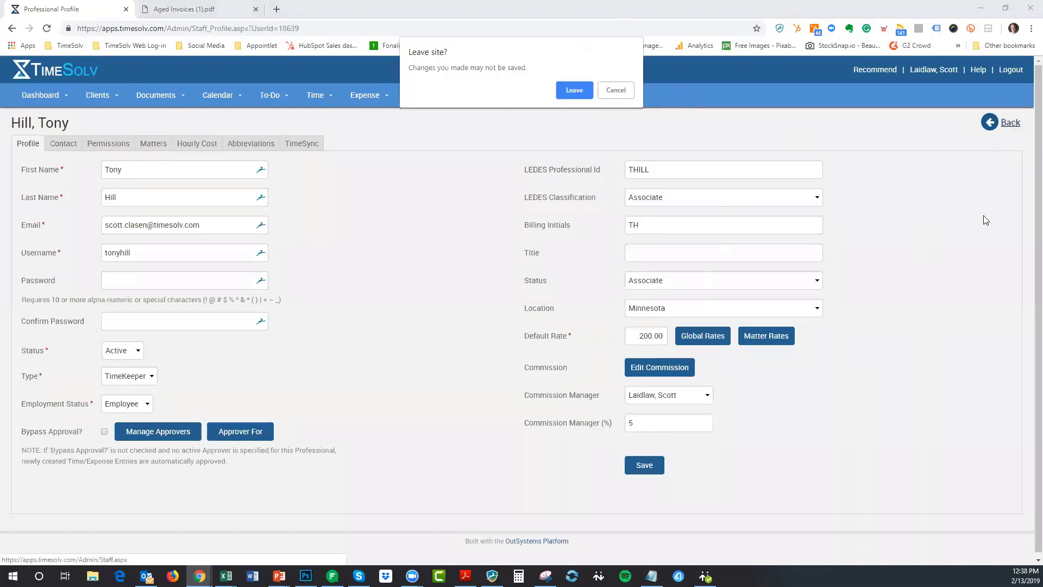
pyautogui.click(616, 91)
pyautogui.click(641, 465)
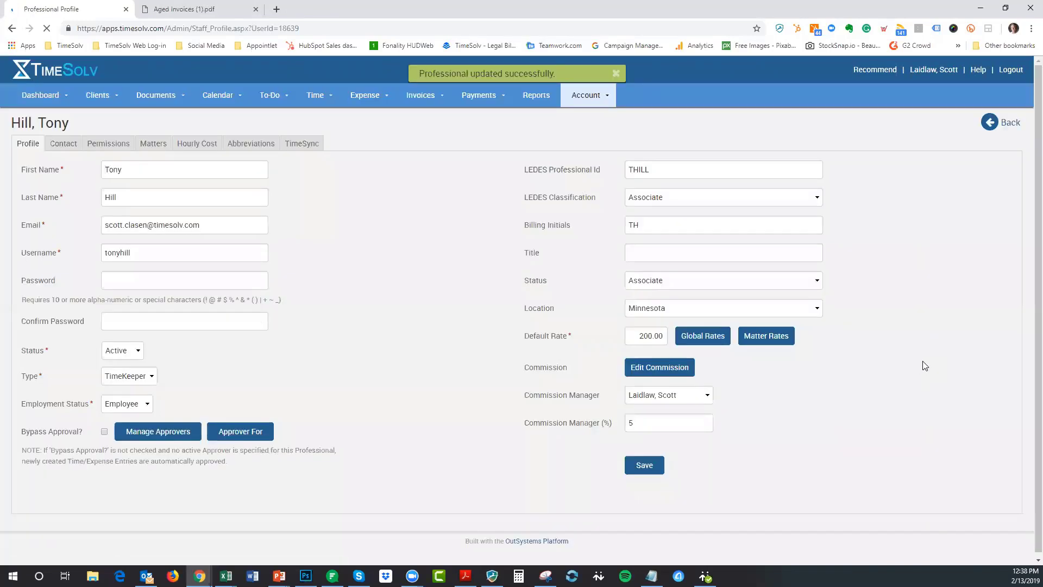
pyautogui.click(1006, 123)
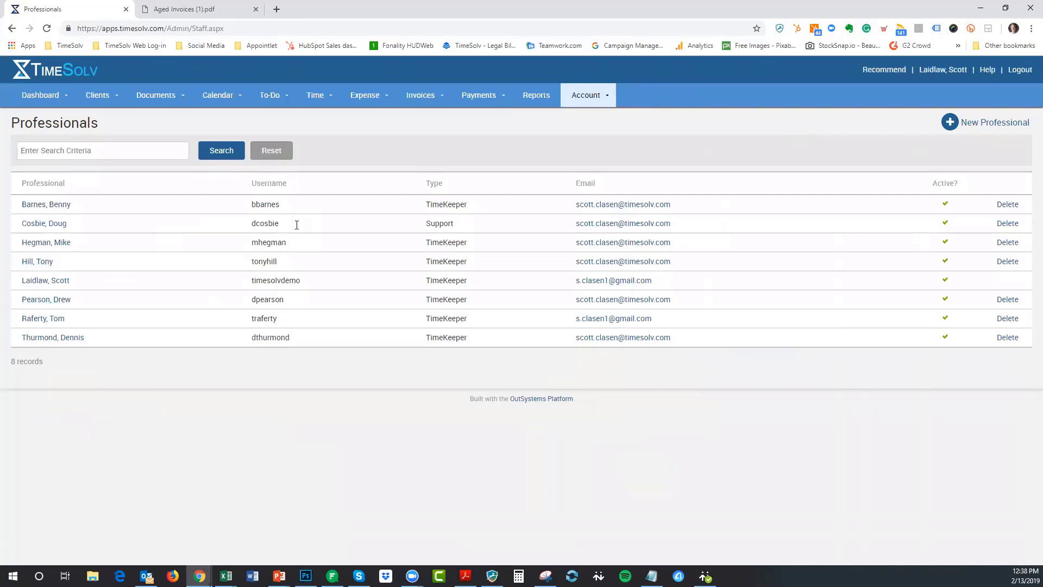
# - Through Clients & Matters and August Webinar's Matters tab, open Test matter 2's details
pyautogui.moveTo(102, 99)
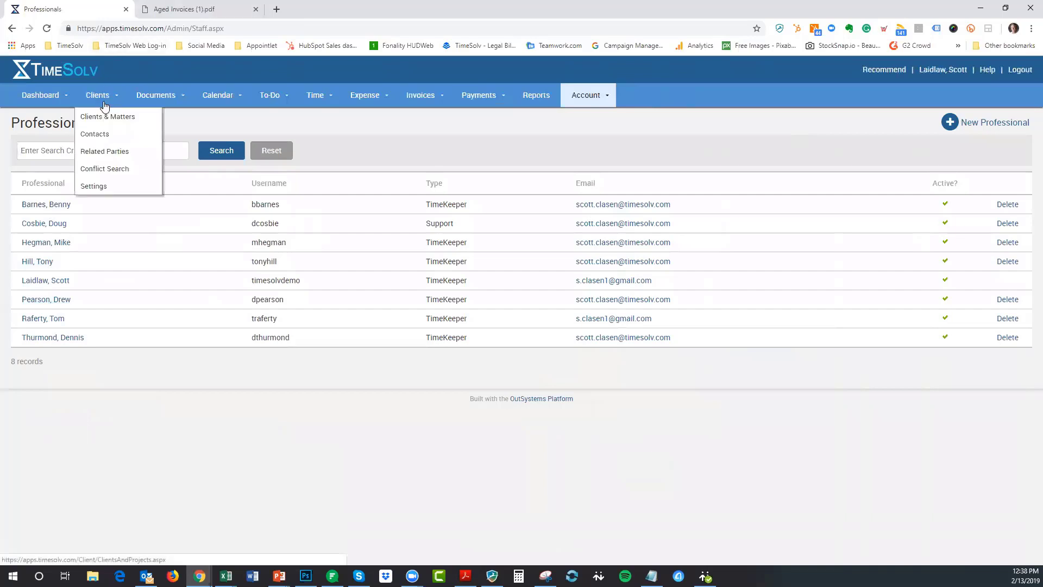
pyautogui.click(107, 117)
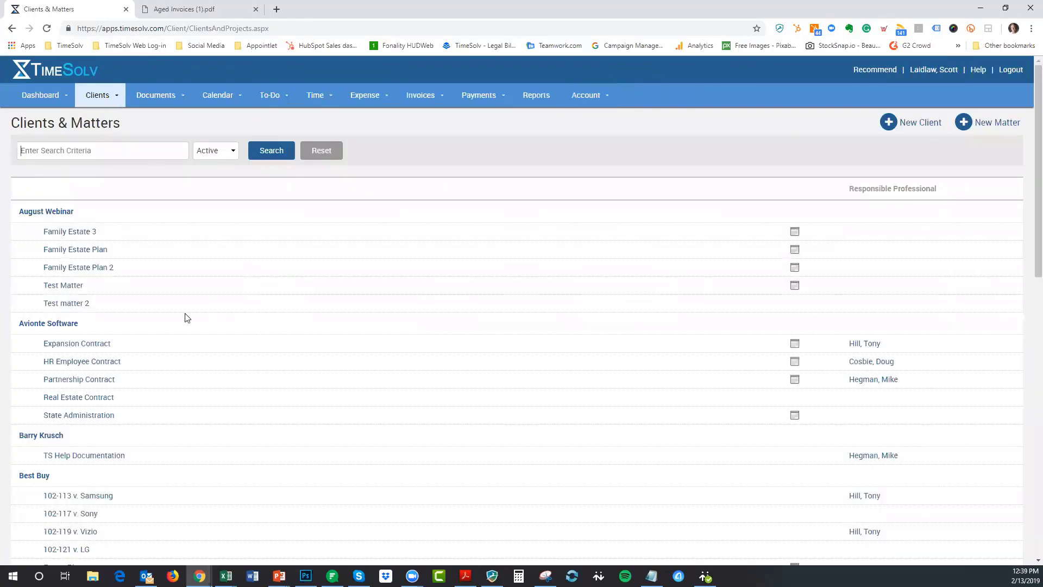
pyautogui.scroll(-4, 228, 353)
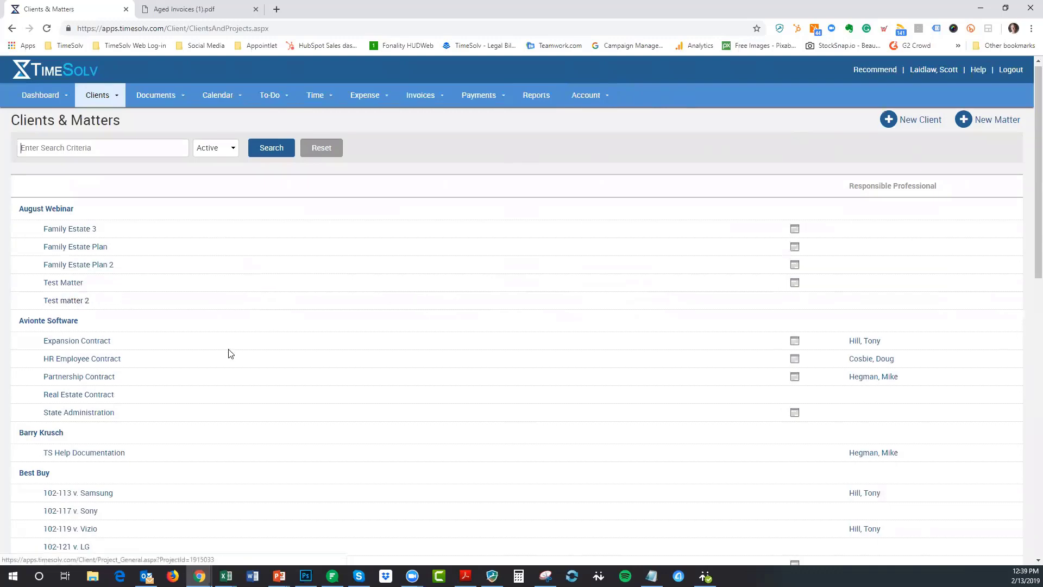
pyautogui.scroll(-2, 168, 221)
pyautogui.scroll(3, 168, 221)
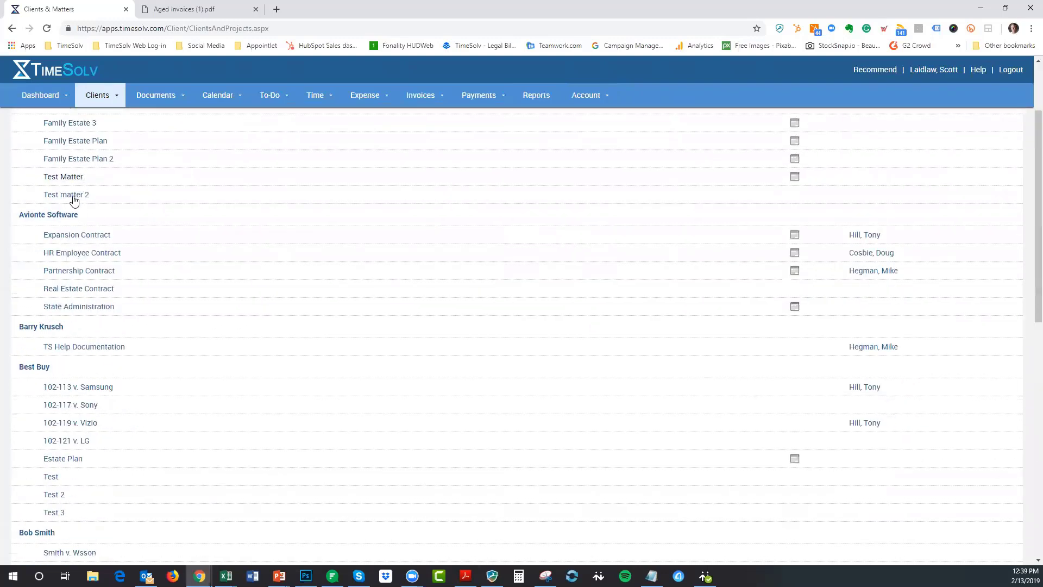
pyautogui.click(76, 196)
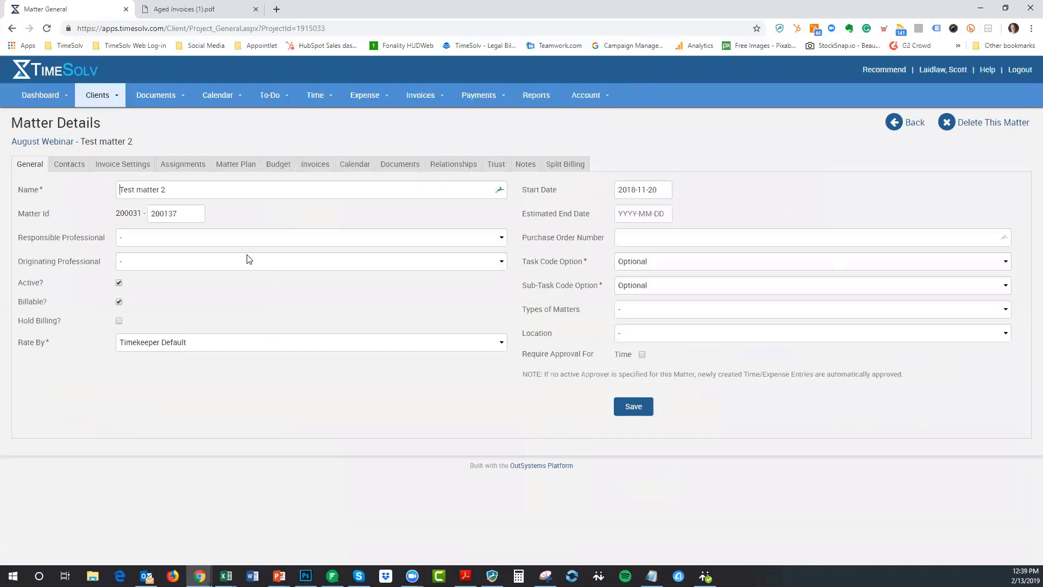
pyautogui.click(41, 141)
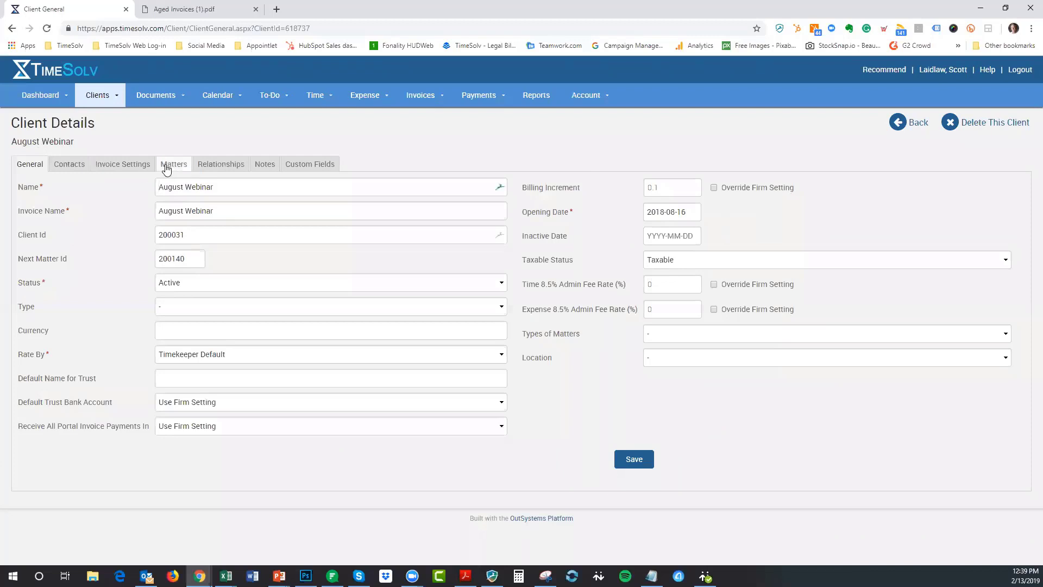
pyautogui.click(172, 165)
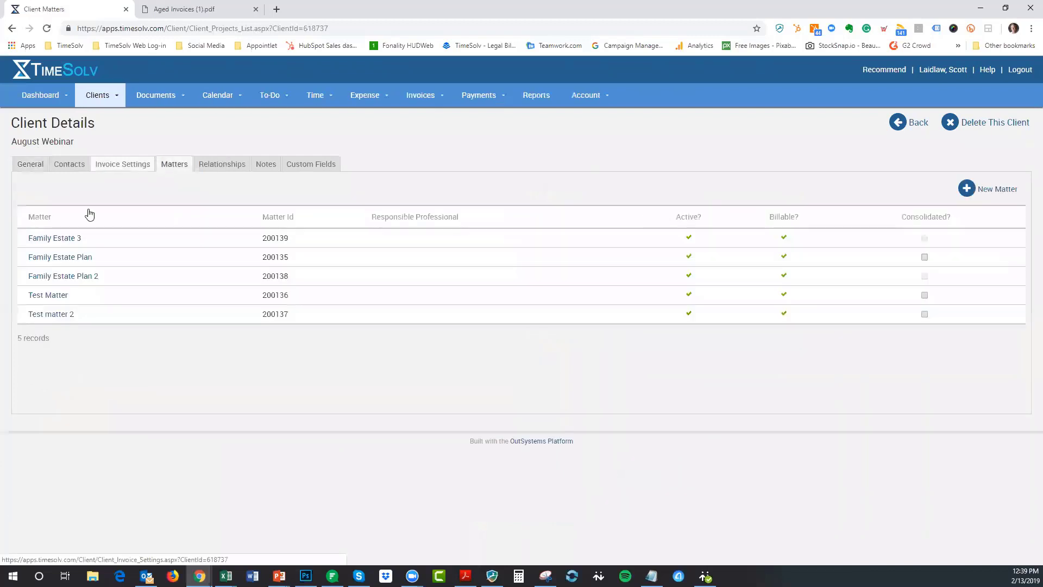
pyautogui.click(59, 314)
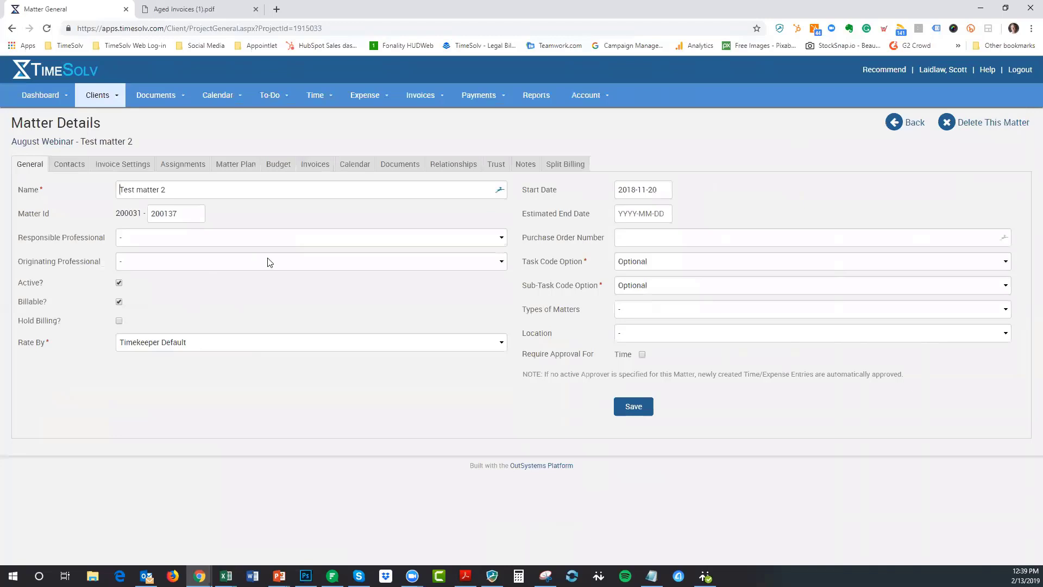
# - Assign a Responsible Professional to Test matter 2 and set the Commission Percent to 5
pyautogui.click(269, 237)
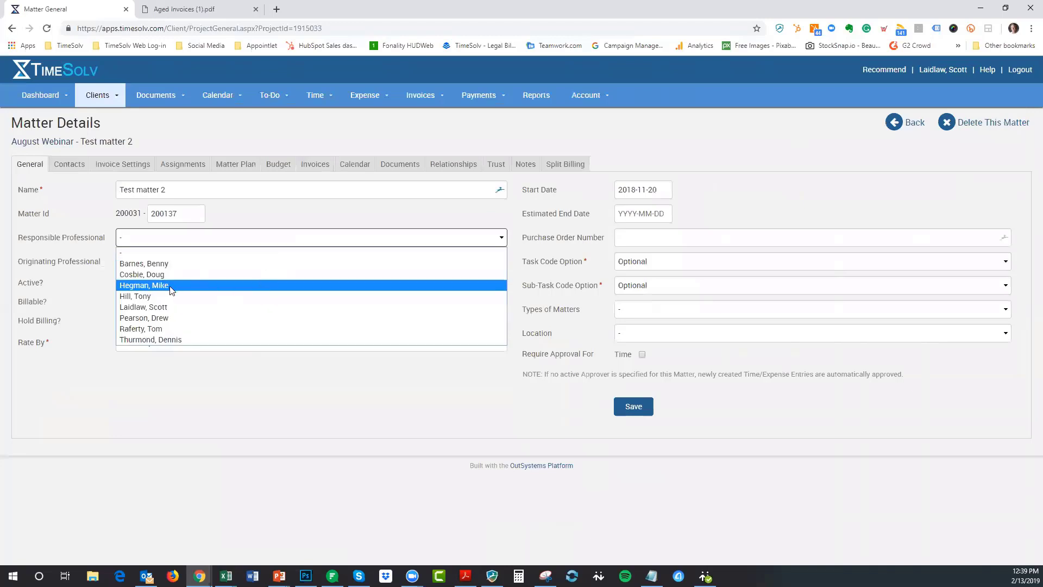
pyautogui.click(162, 307)
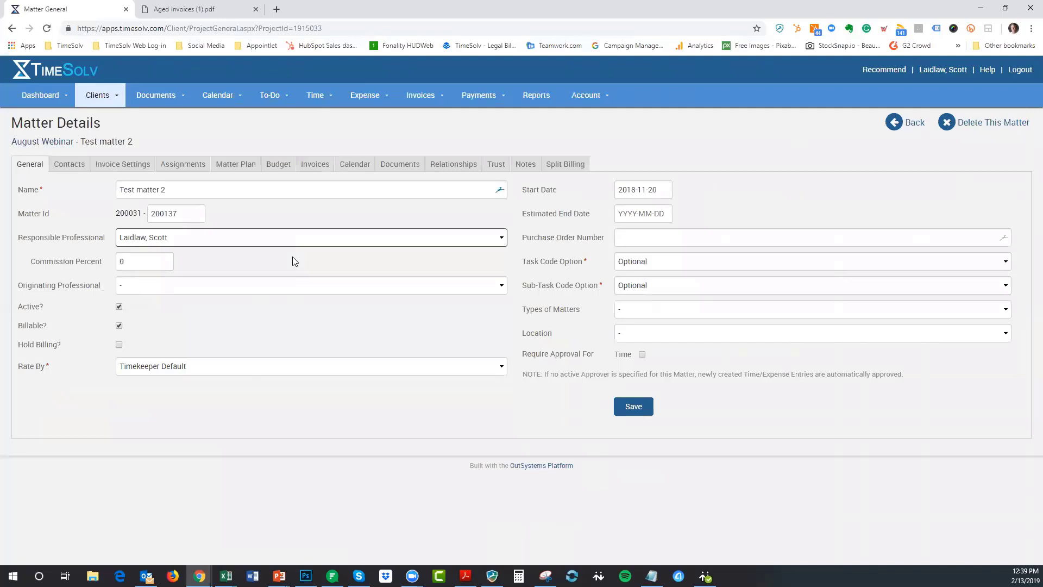
pyautogui.doubleClick(122, 261)
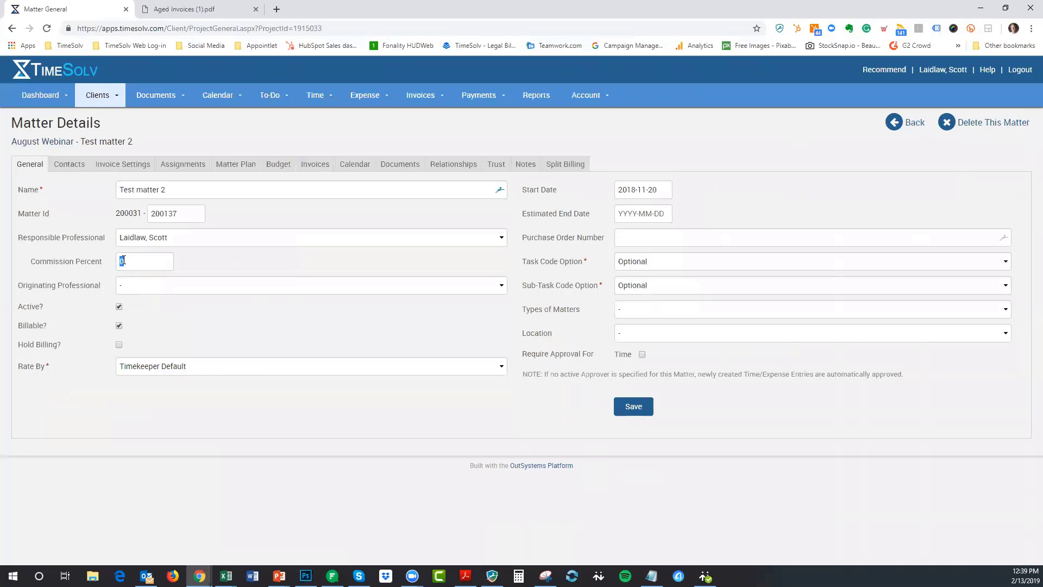
pyautogui.write('5')
# - Try an originating professional with a 2% commission, then reset the originating professional to '-'
pyautogui.click(176, 286)
pyautogui.click(180, 384)
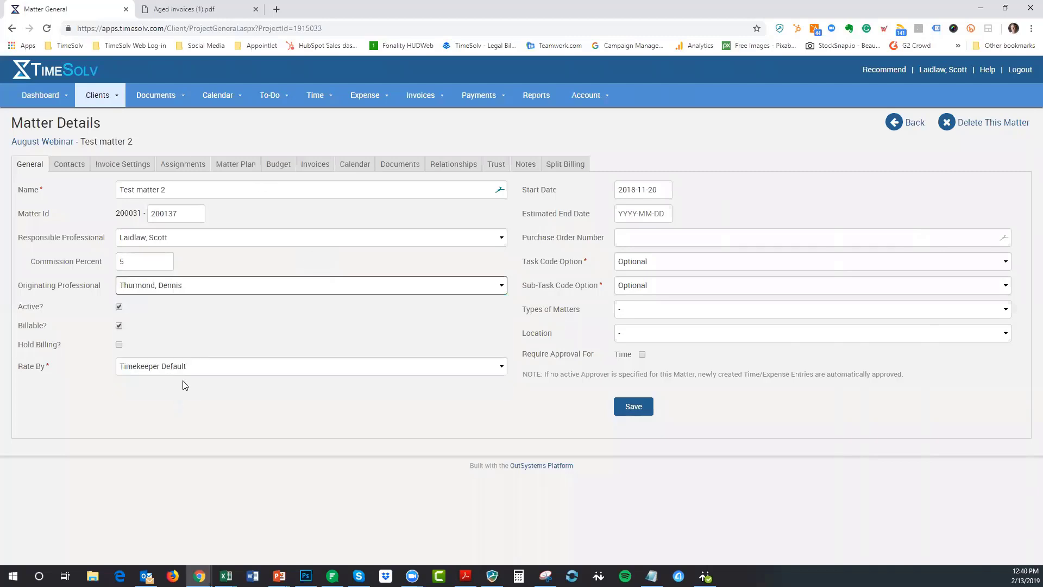
pyautogui.click(95, 312)
pyautogui.write('2')
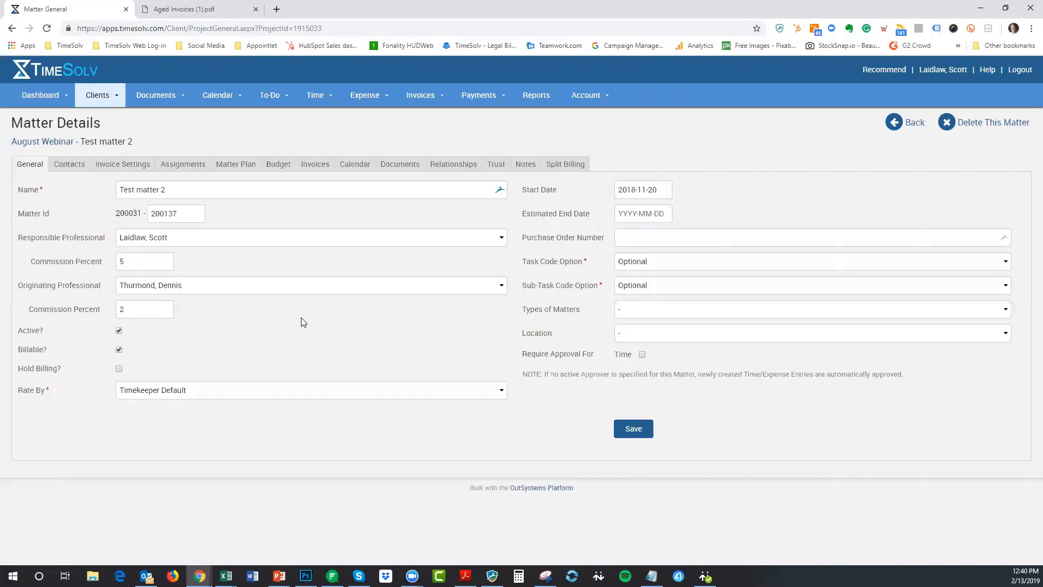
pyautogui.click(211, 288)
pyautogui.click(207, 303)
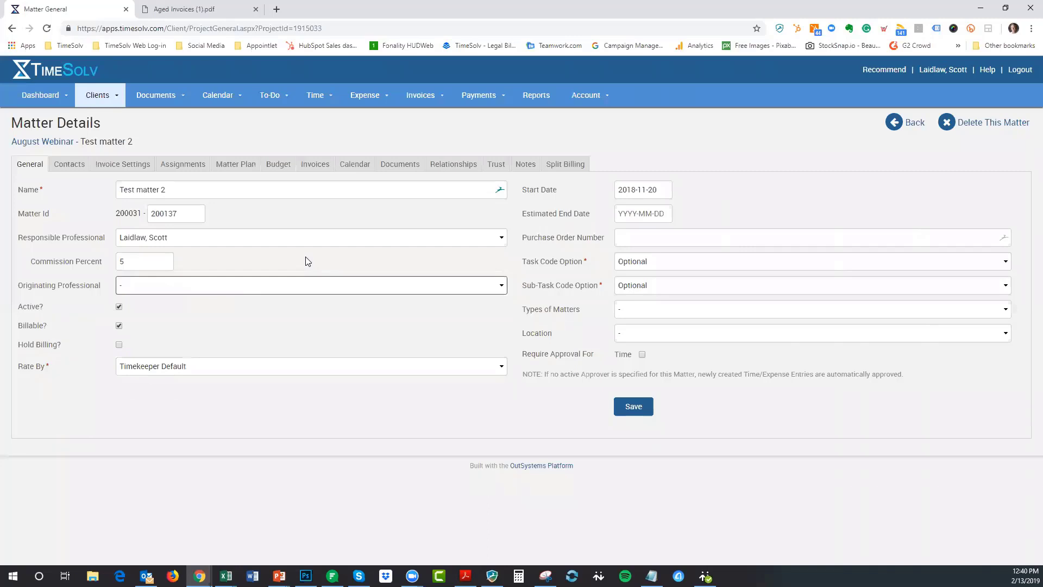
# - Change Test matter 2's responsible professional to a different professional, keeping the 5% commission
pyautogui.click(269, 239)
pyautogui.click(269, 239)
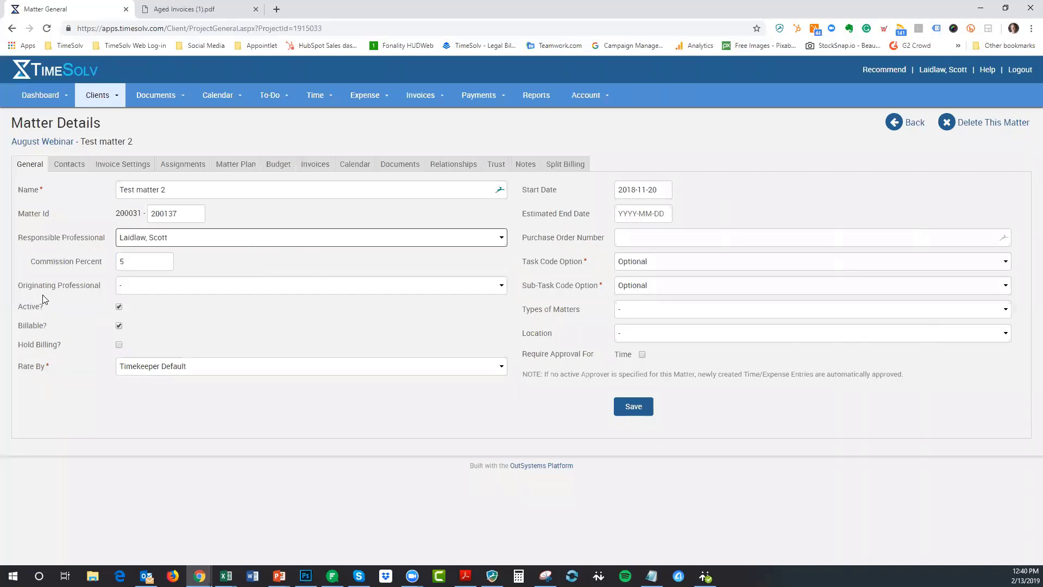
pyautogui.click(291, 259)
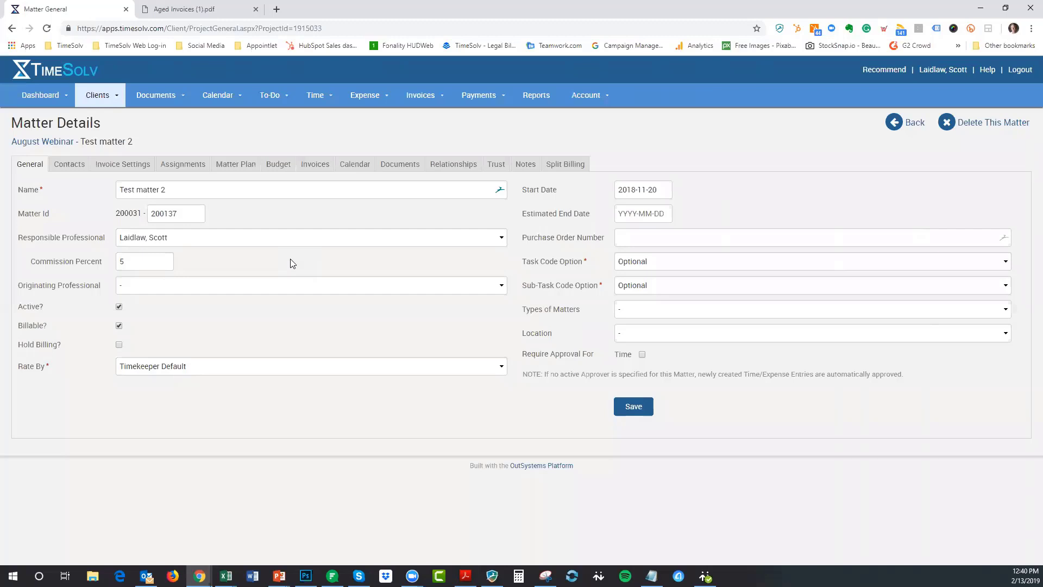
pyautogui.click(199, 238)
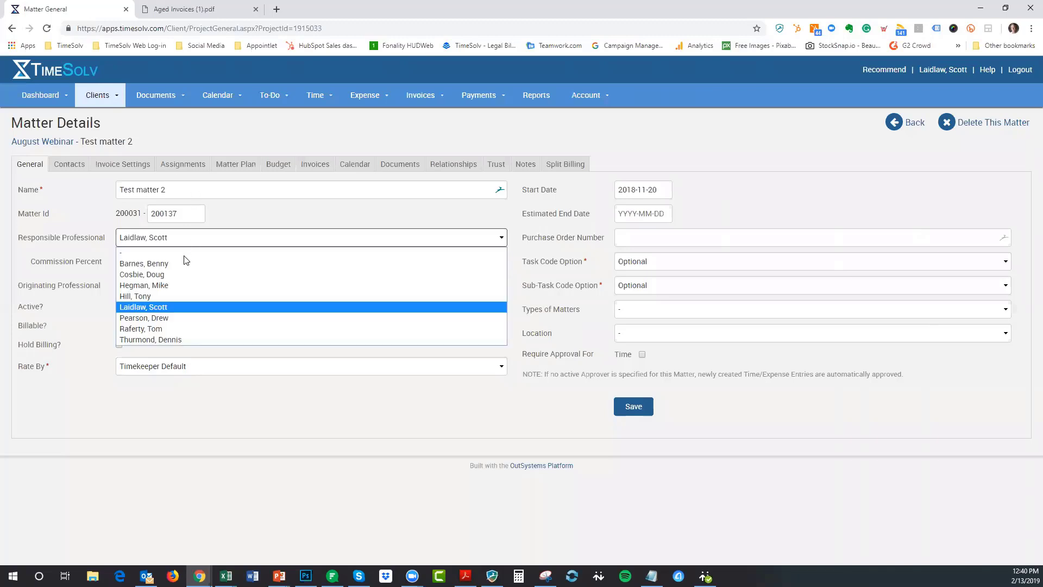
pyautogui.click(175, 296)
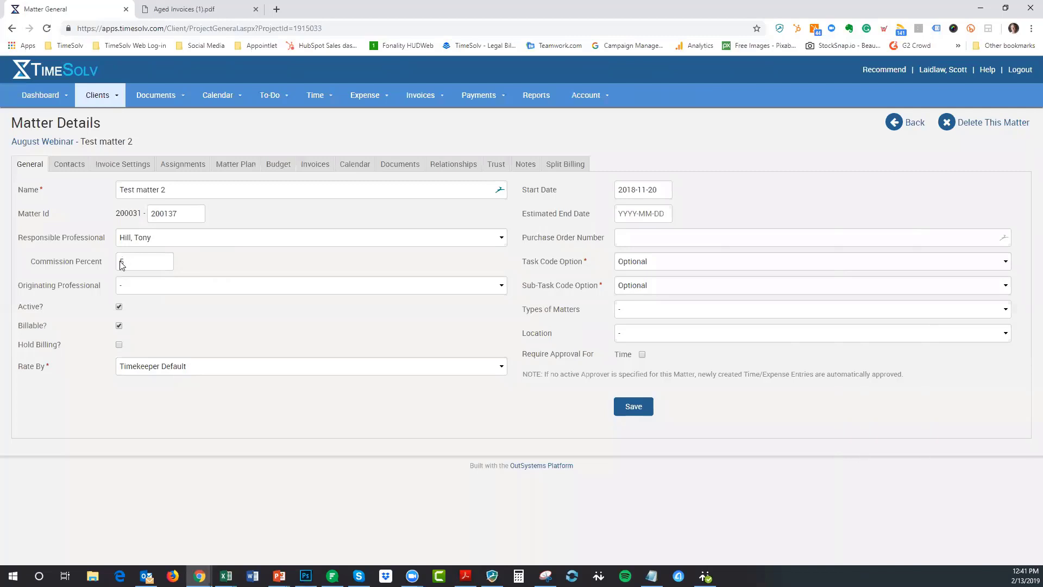
# - Save Test matter 2 with a 5% responsible-professional commission, then go to Reports
pyautogui.click(163, 259)
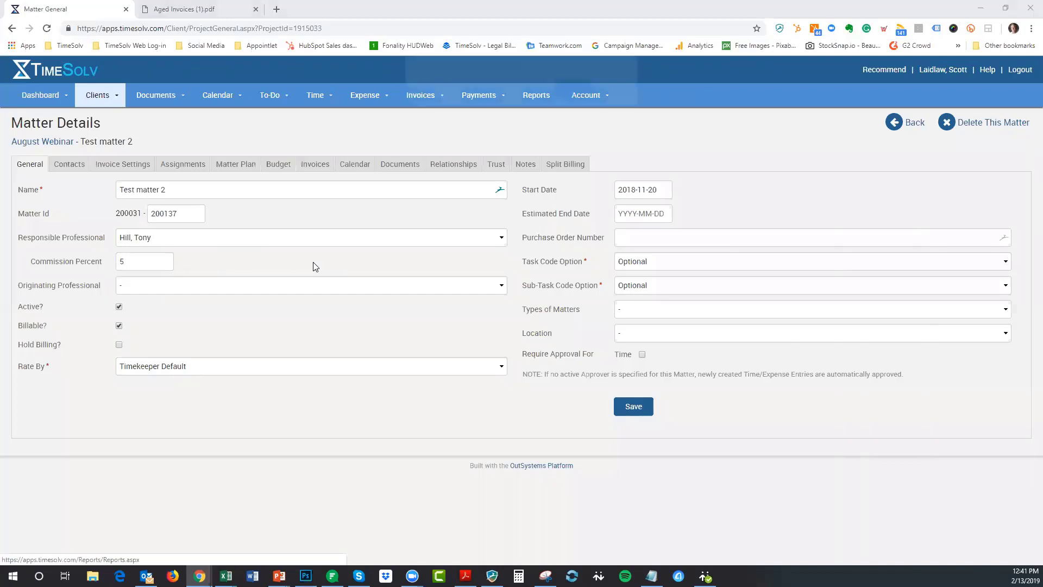
pyautogui.click(619, 90)
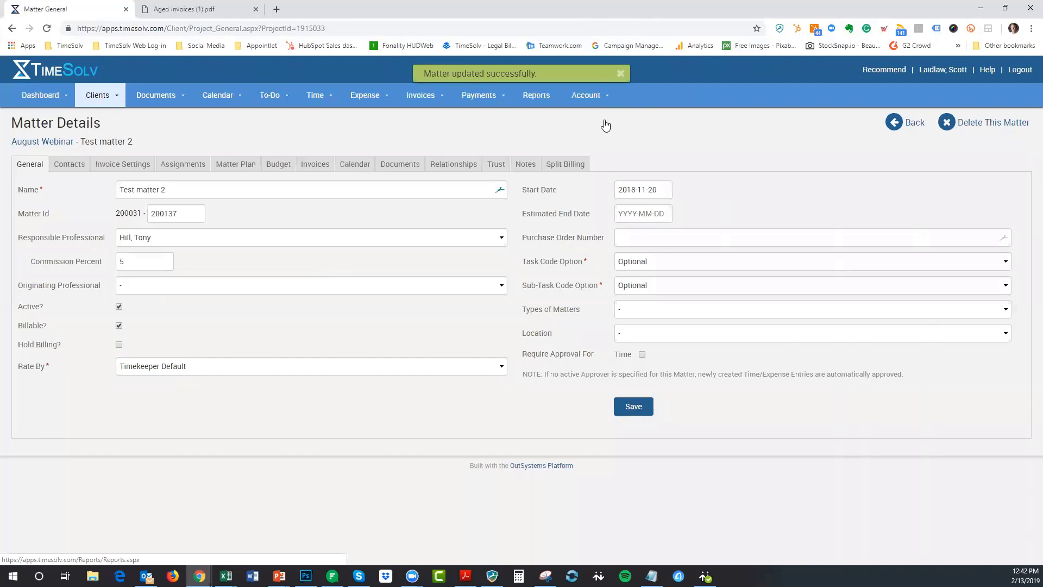
# - Dismiss the refresh warning and open the Revenue and Commissions report
pyautogui.scroll(-1, 211, 419)
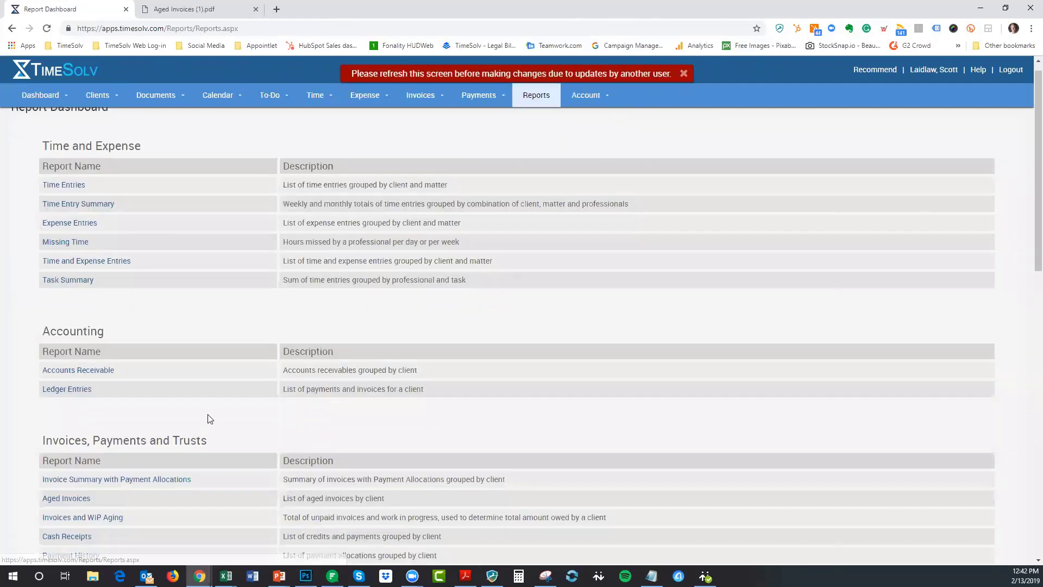
pyautogui.scroll(-4, 230, 382)
pyautogui.click(683, 73)
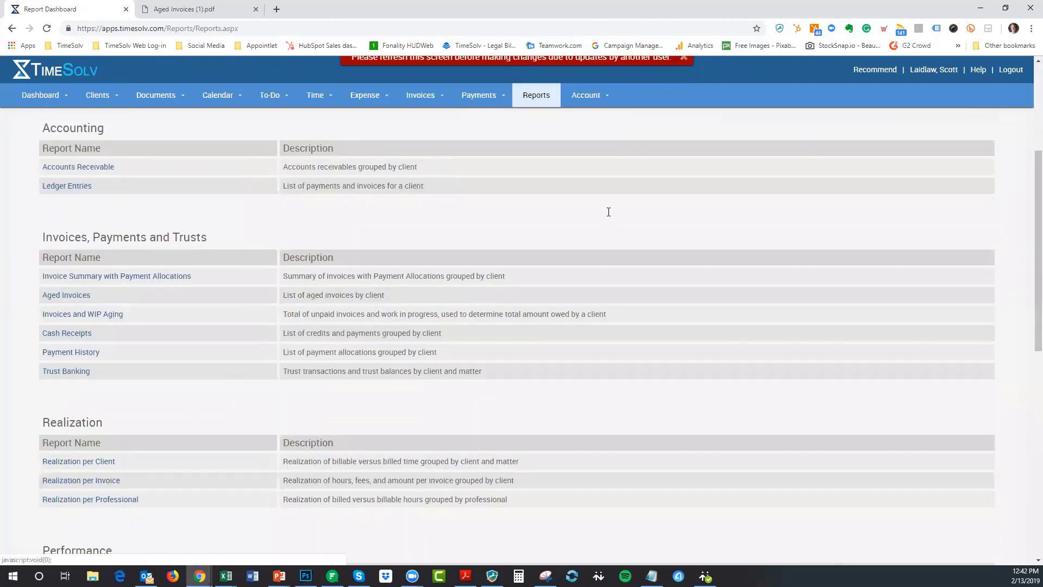
pyautogui.scroll(-2, 215, 296)
pyautogui.scroll(-2, 215, 297)
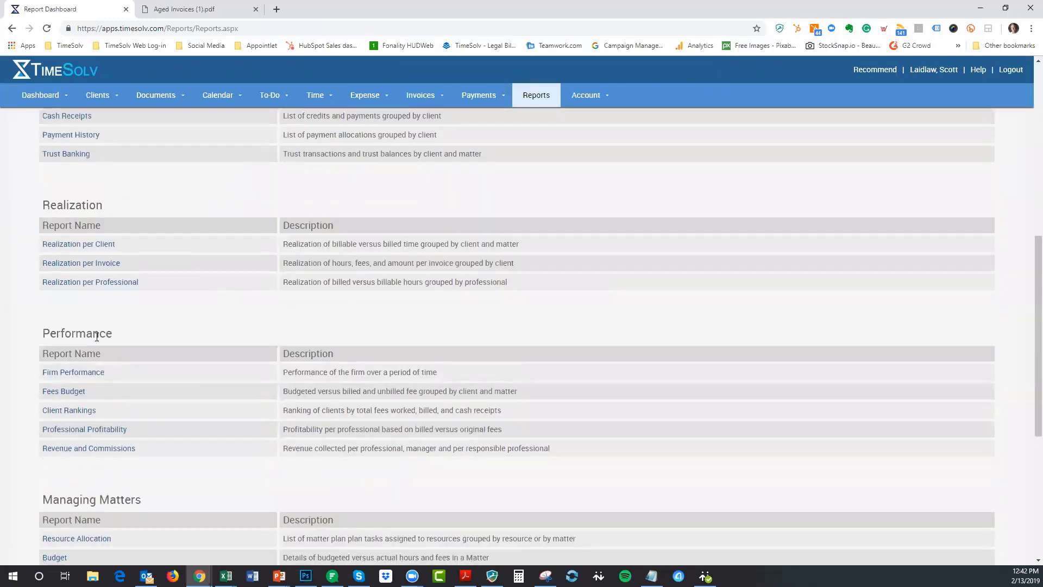
pyautogui.click(95, 450)
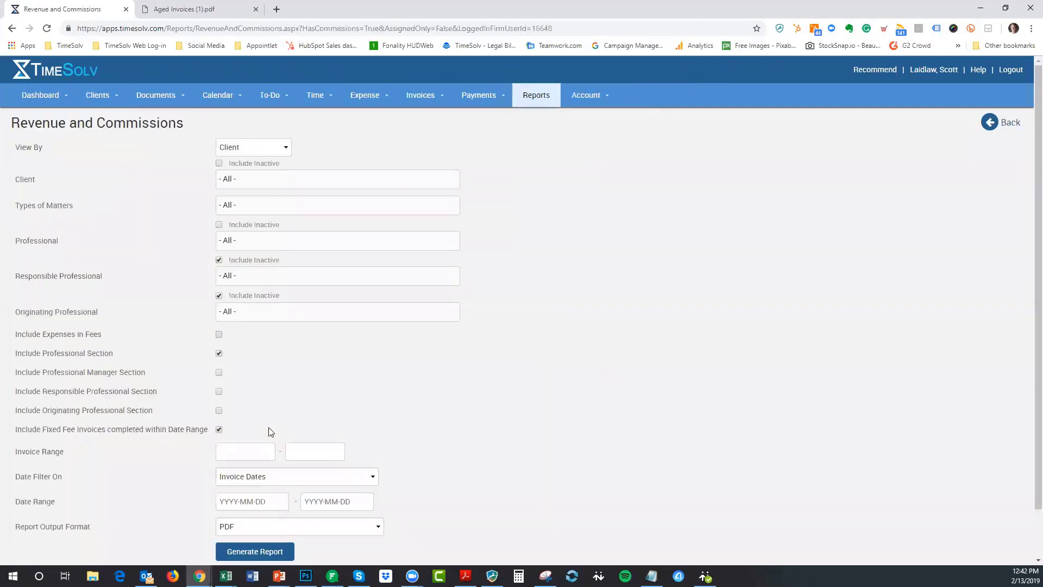
# - Set View By to Matter and select the Plano Rd. Apartment Construction matter
pyautogui.click(252, 148)
pyautogui.click(252, 147)
pyautogui.click(267, 178)
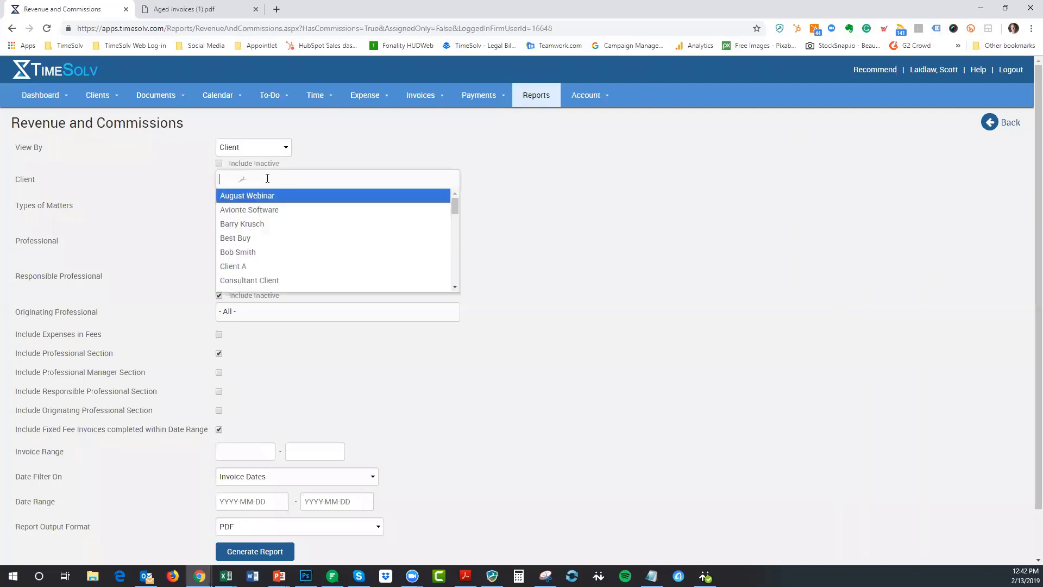
pyautogui.click(262, 150)
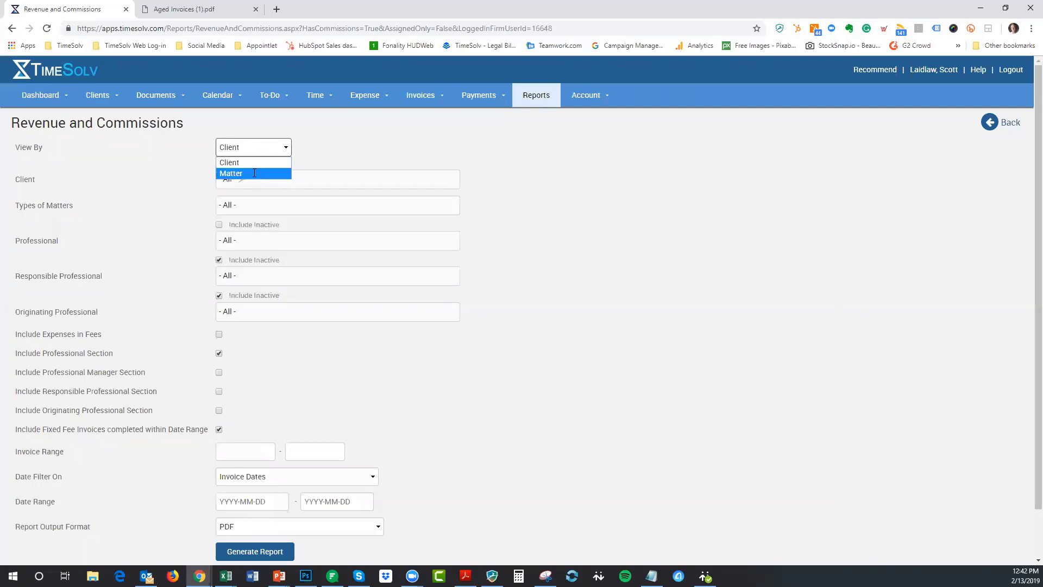
pyautogui.click(253, 173)
pyautogui.scroll(-10, 312, 201)
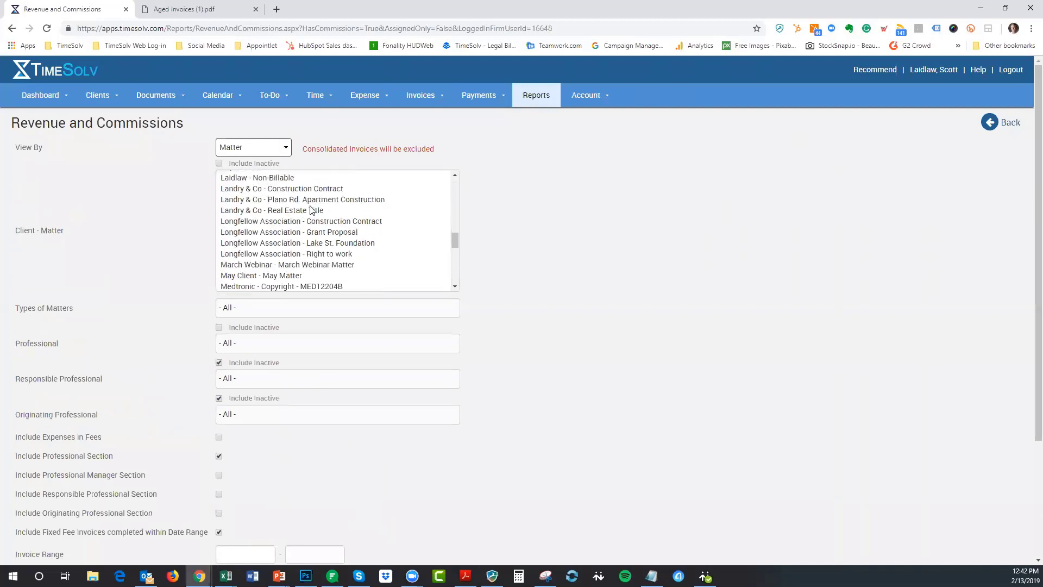
pyautogui.click(314, 201)
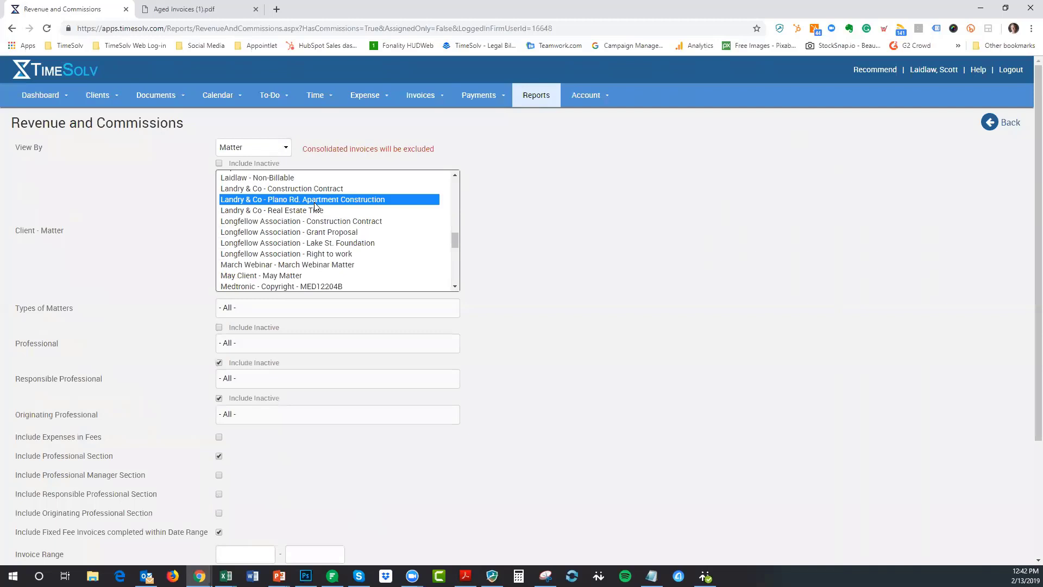
# - Include the Responsible and Originating Professional sections and generate the report
pyautogui.scroll(-3, 314, 203)
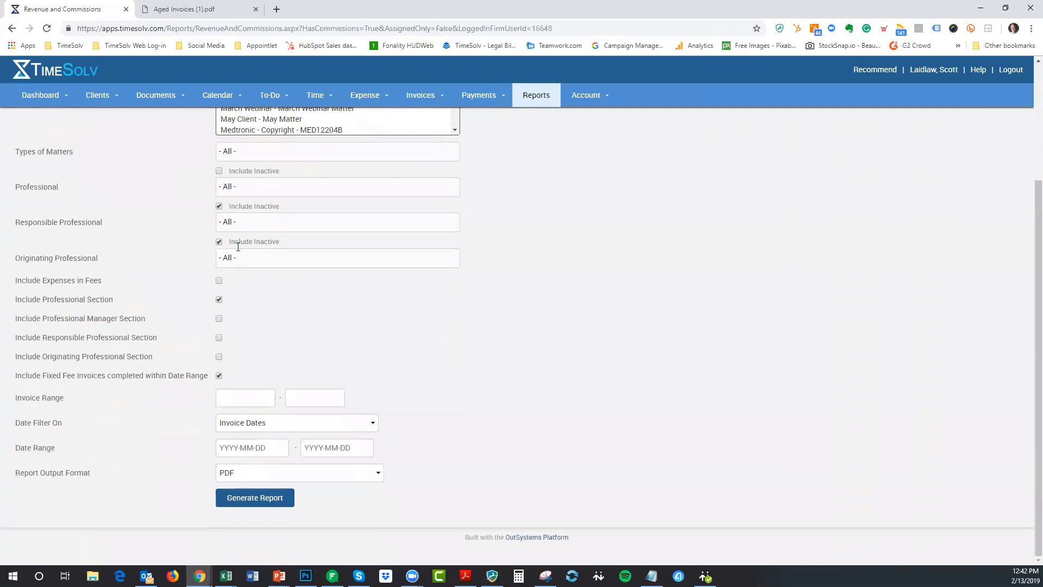
pyautogui.click(218, 338)
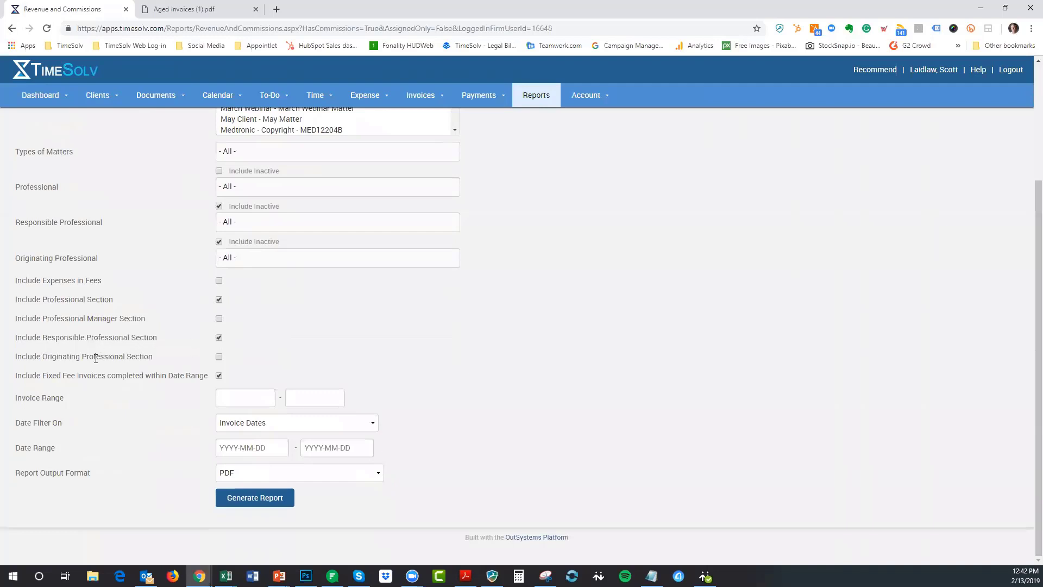
pyautogui.click(219, 358)
pyautogui.scroll(1, 600, 354)
pyautogui.scroll(-1, 600, 354)
pyautogui.click(249, 497)
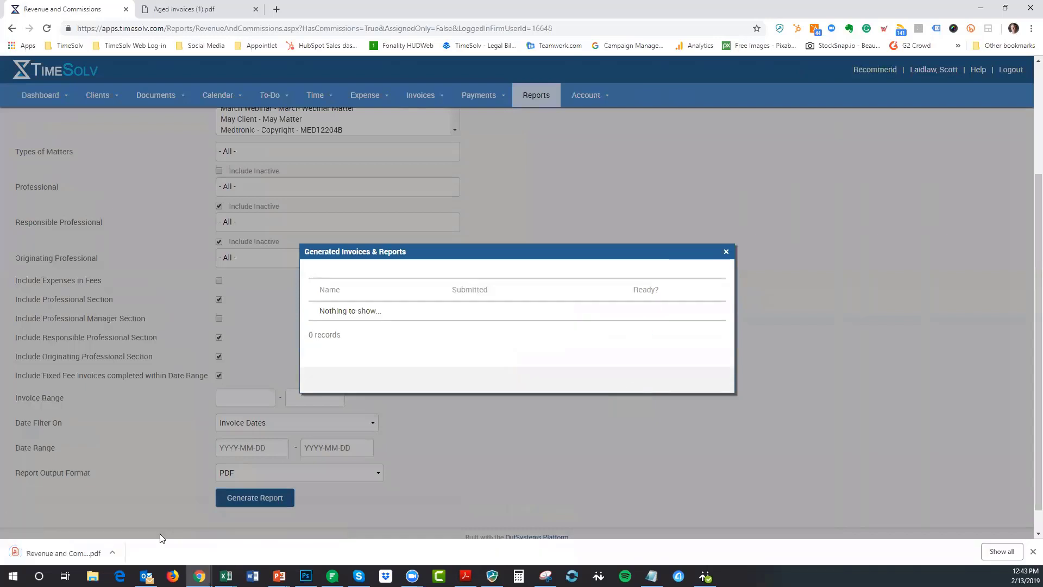
# - Open the report PDF and highlight invoice 150's amounts, including the 6,322.50 professional fees
pyautogui.click(55, 553)
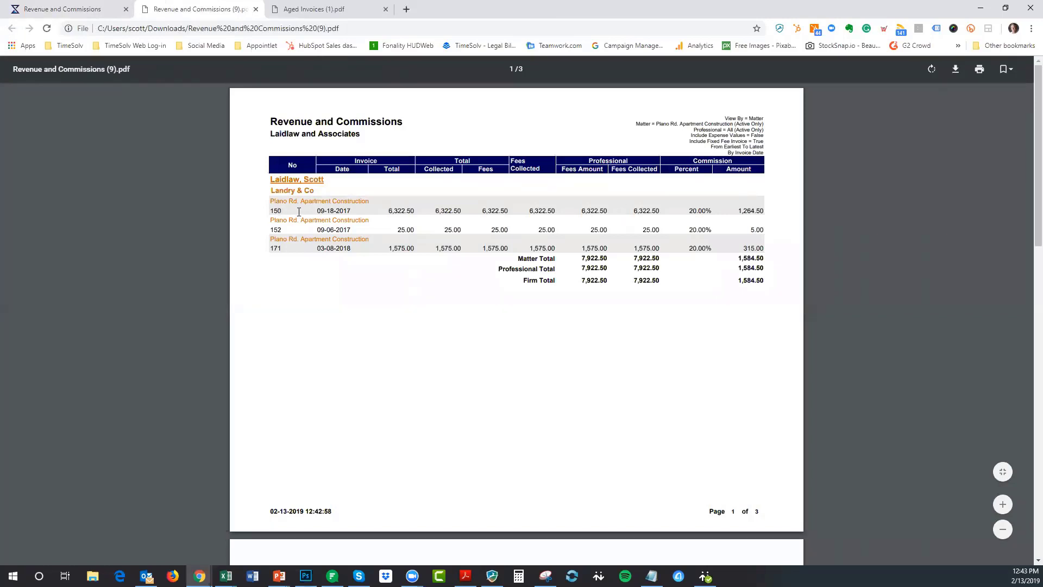
pyautogui.moveTo(388, 212); pyautogui.dragTo(458, 212)
pyautogui.moveTo(533, 212); pyautogui.dragTo(552, 211)
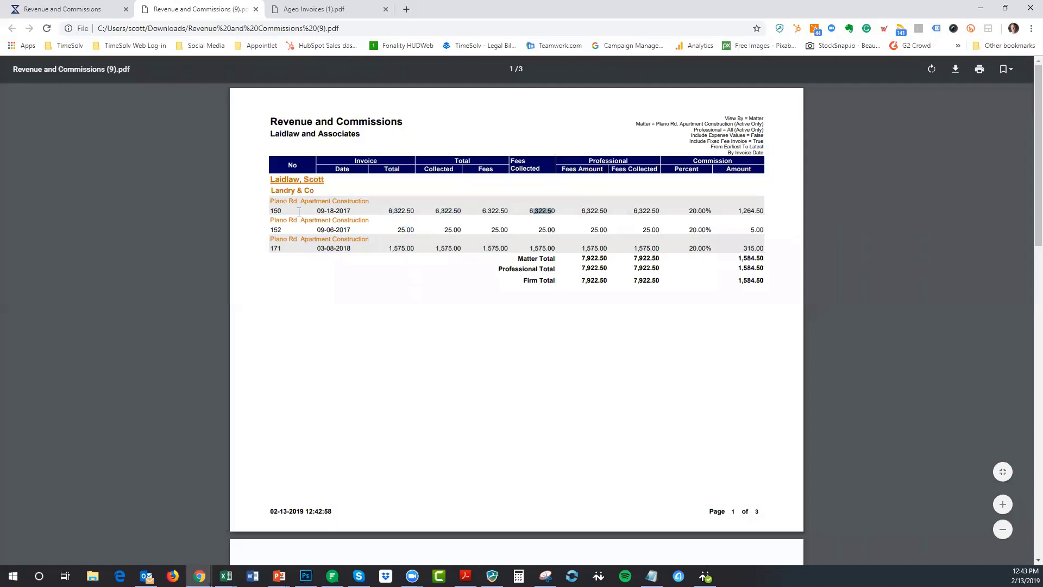
pyautogui.doubleClick(594, 211)
pyautogui.scroll(-7, 631, 249)
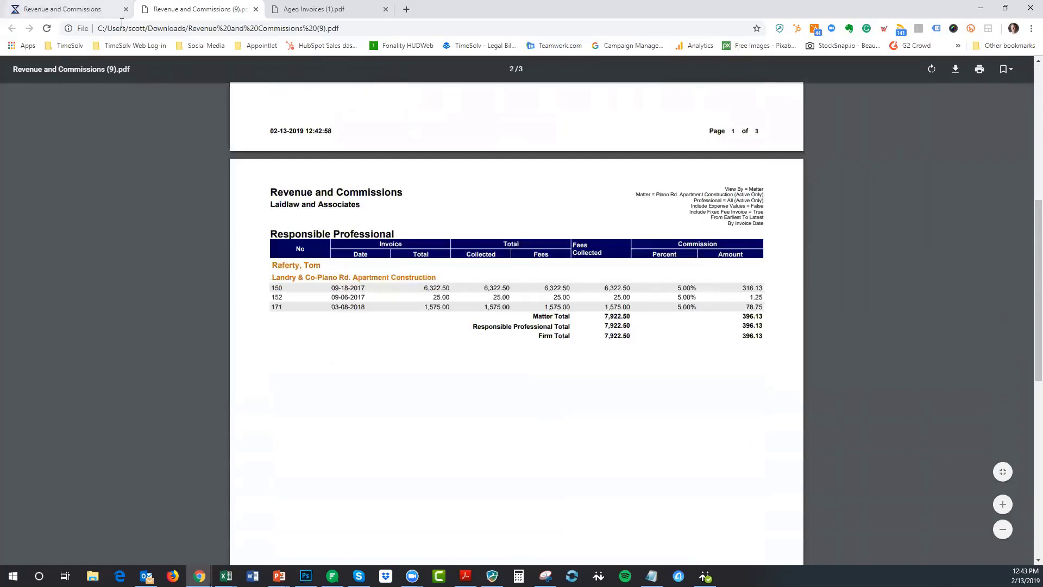
pyautogui.click(70, 9)
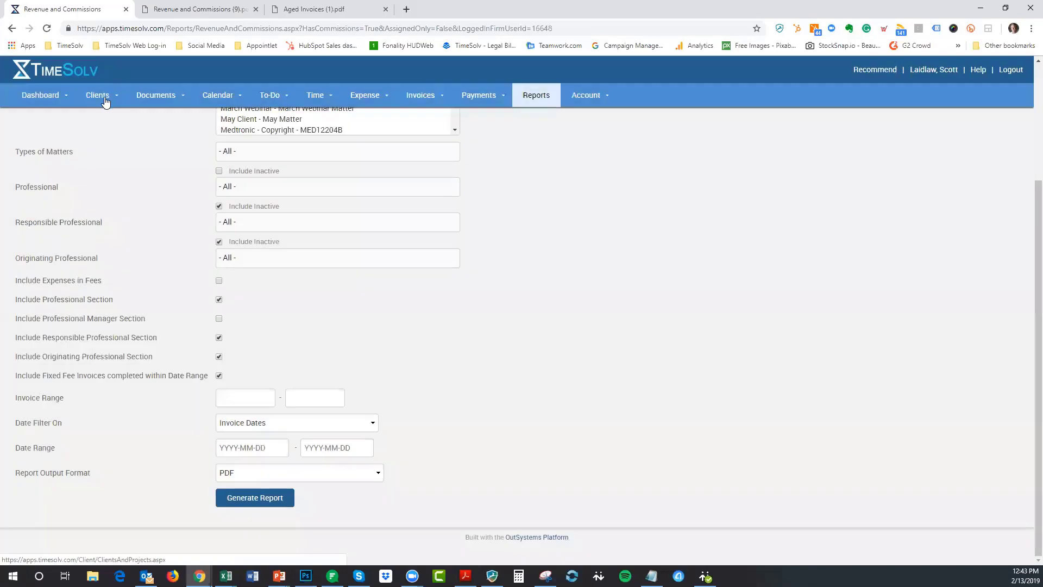
# - Open Plano Rd. Apartment Construction from page 2 of Clients & Matters to see its 5% commissions
pyautogui.moveTo(106, 98)
pyautogui.click(108, 117)
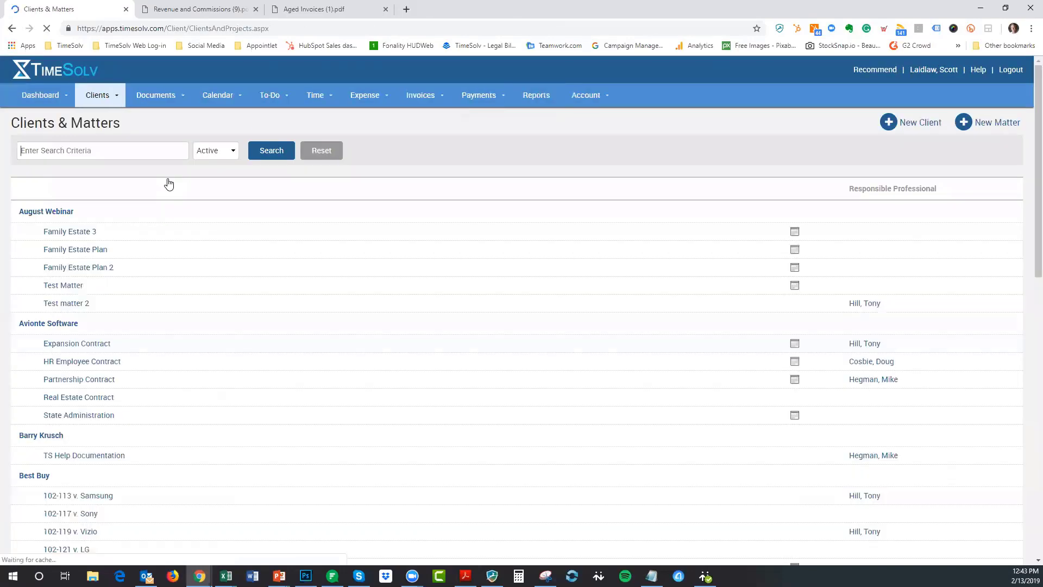
pyautogui.scroll(-20, 169, 183)
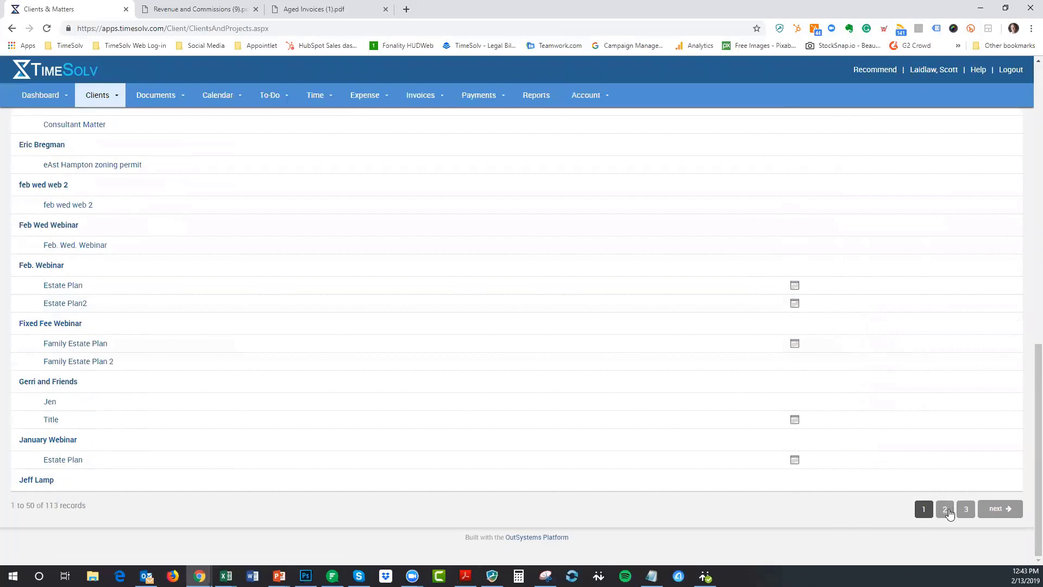
pyautogui.click(949, 513)
pyautogui.scroll(3, 243, 268)
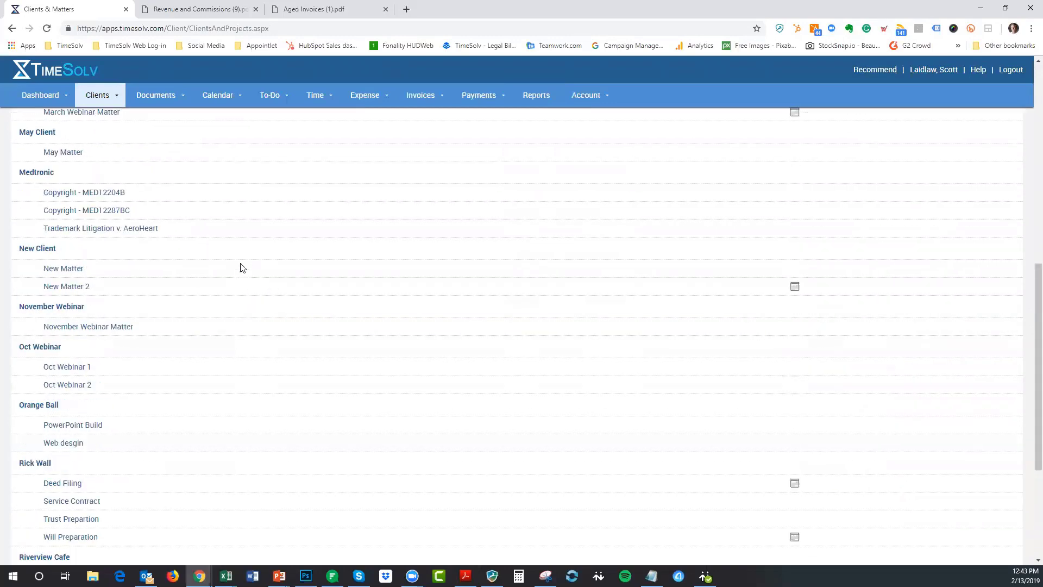
pyautogui.scroll(6, 242, 268)
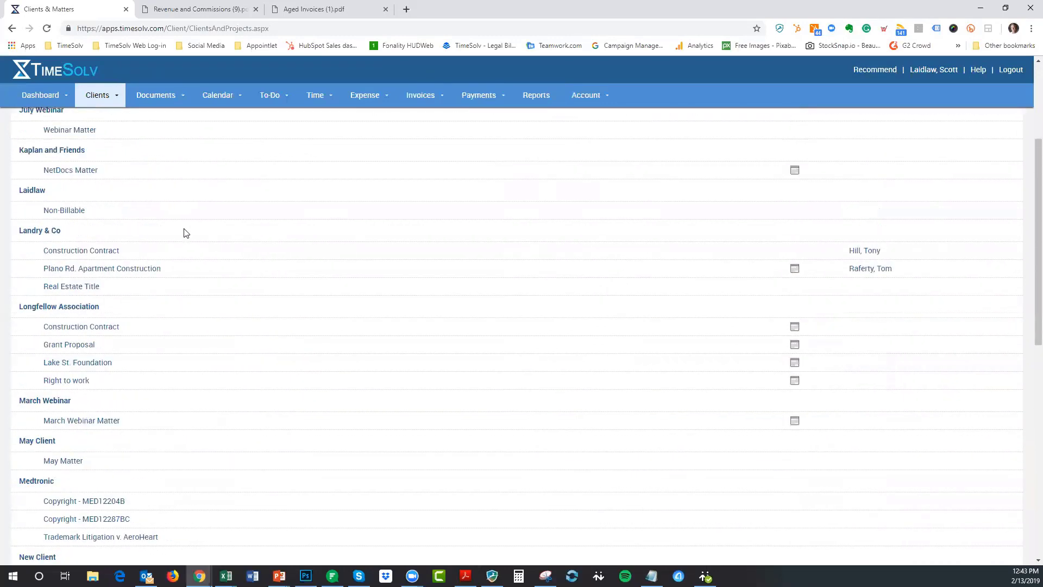
pyautogui.click(115, 270)
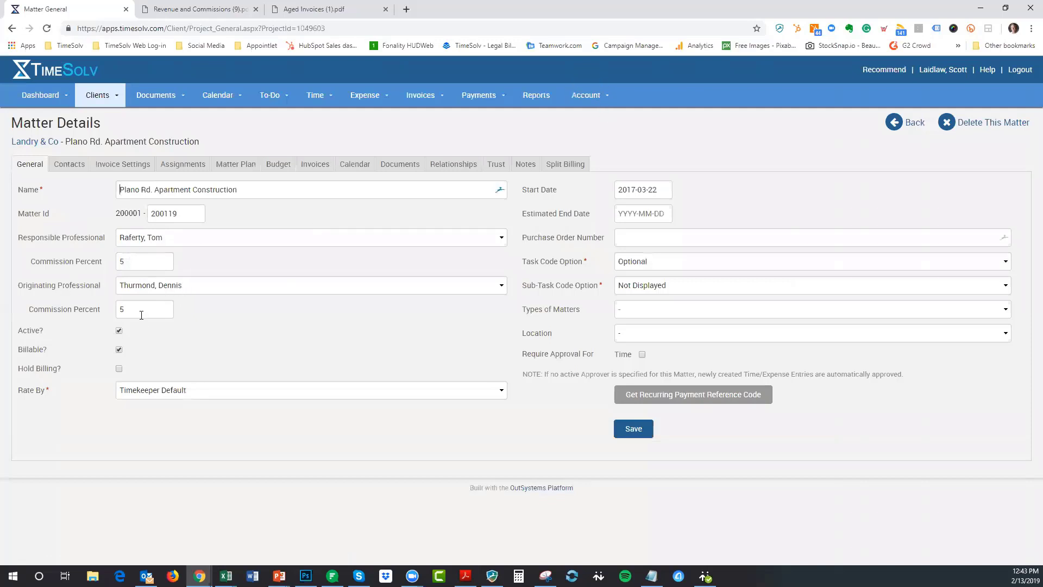
# - Check the logged-in professional's default 20% commission for all clients and matters
pyautogui.click(589, 95)
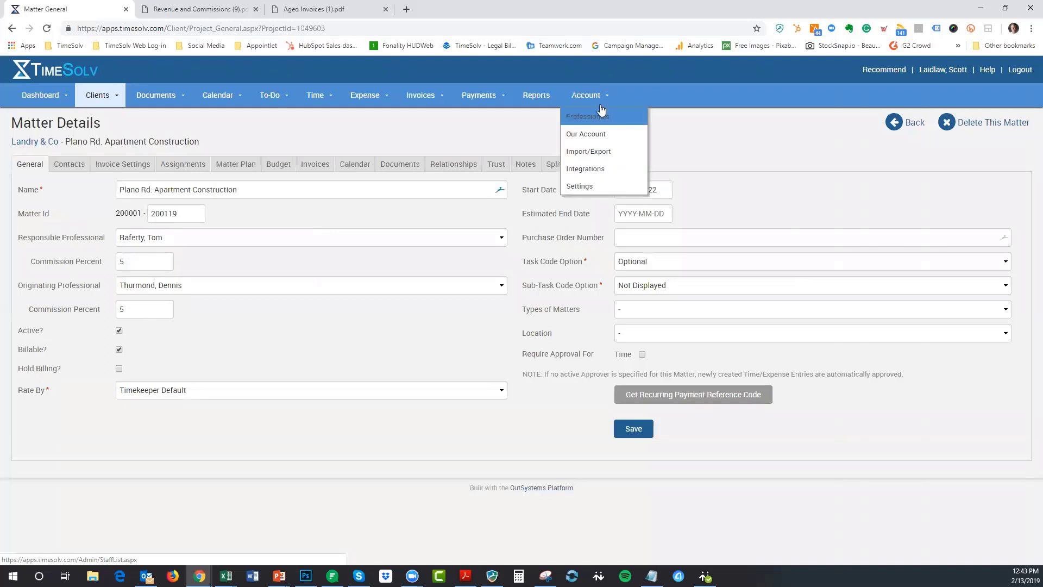
pyautogui.click(602, 113)
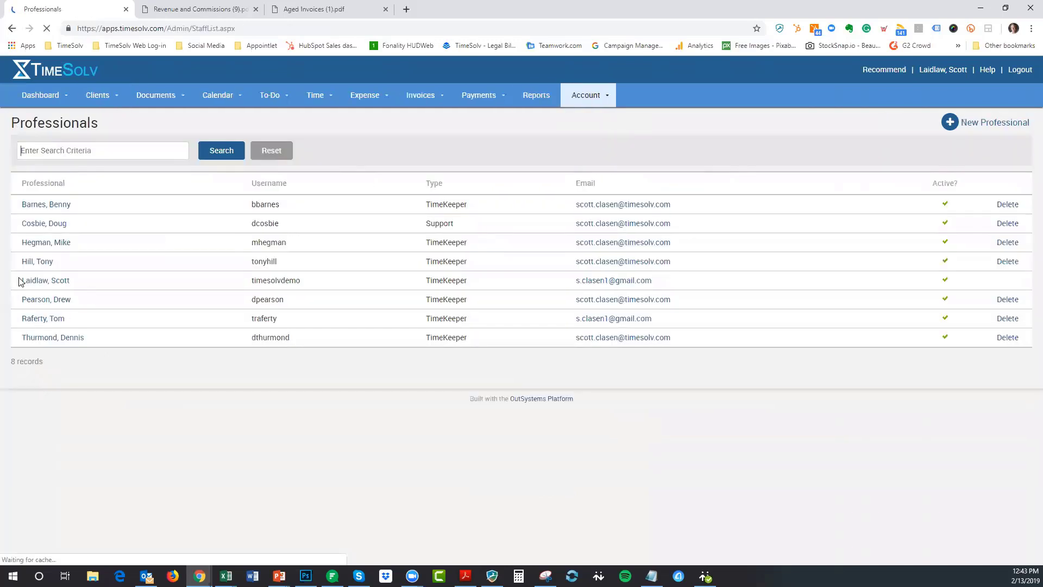
pyautogui.click(35, 282)
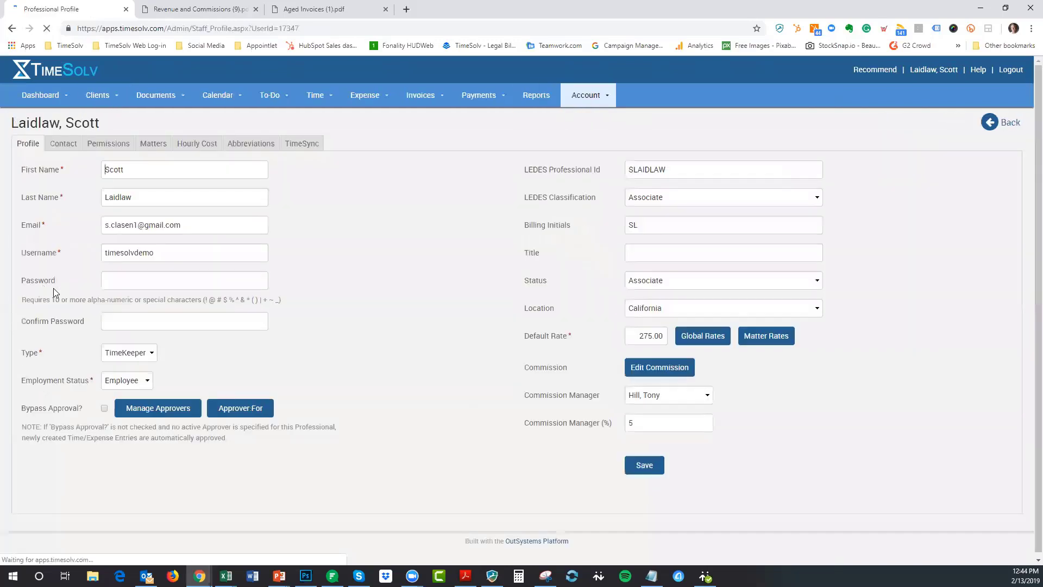
pyautogui.click(651, 366)
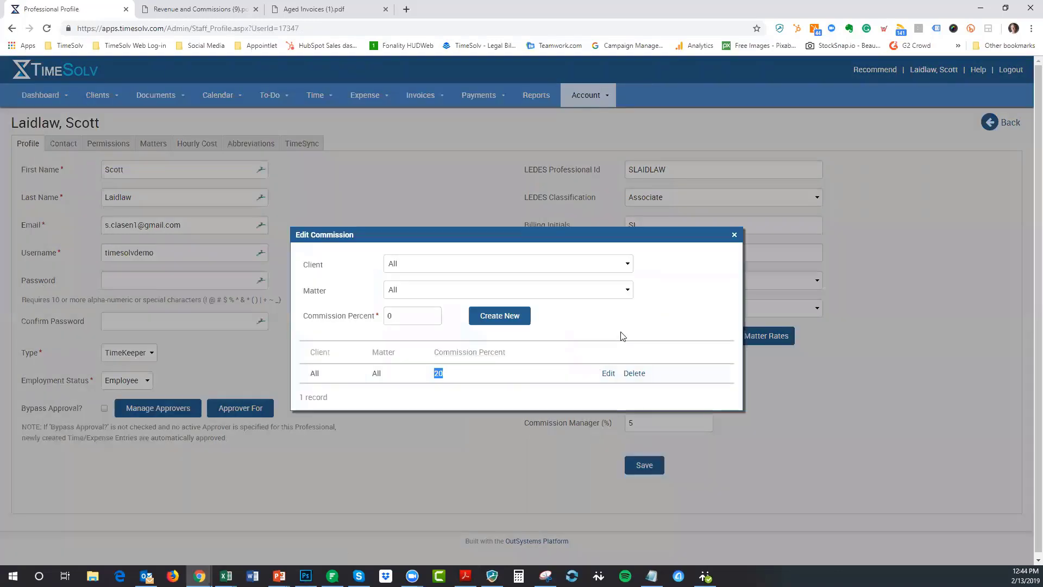
pyautogui.click(735, 235)
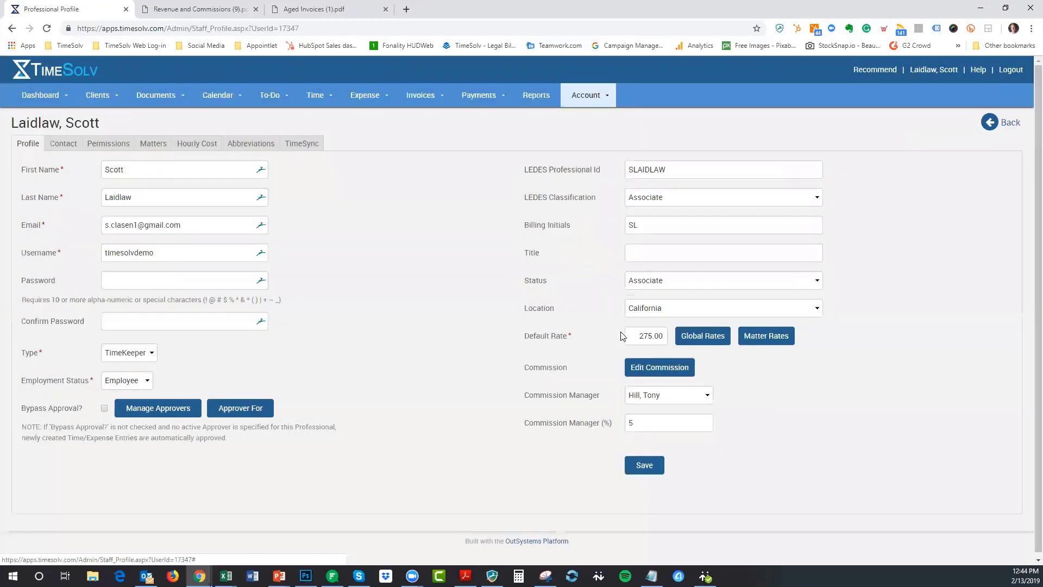
pyautogui.click(215, 10)
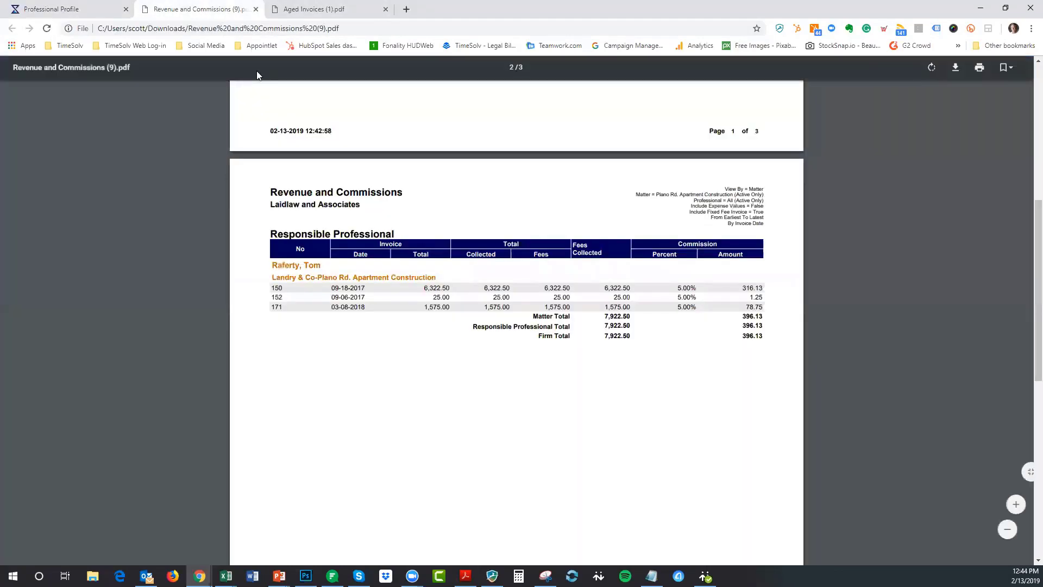
# - Scroll the report to page 3's Originating Professional table, highlighting the firm total commission
pyautogui.scroll(7, 256, 75)
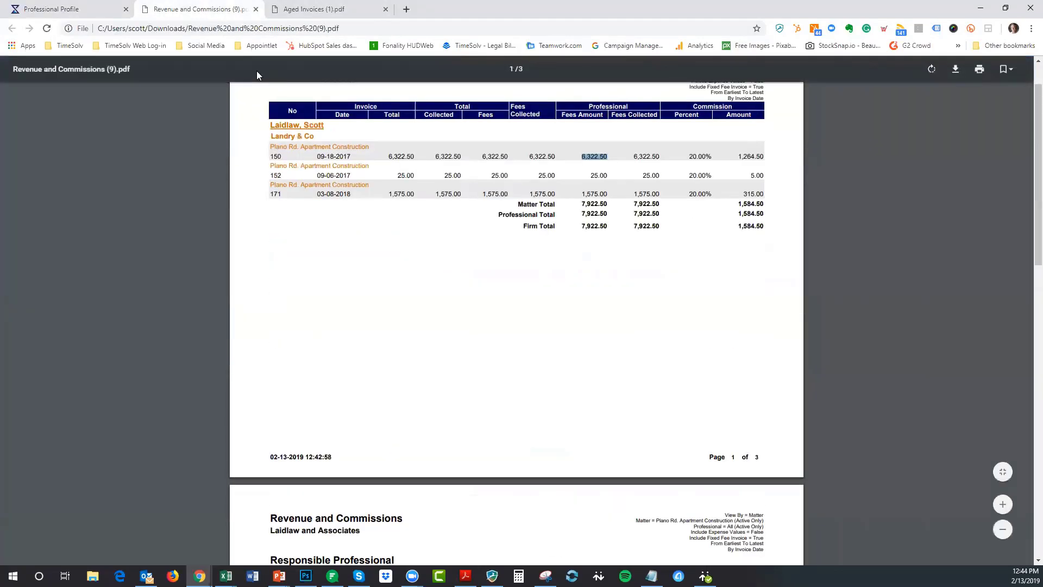
pyautogui.scroll(-7, 859, 221)
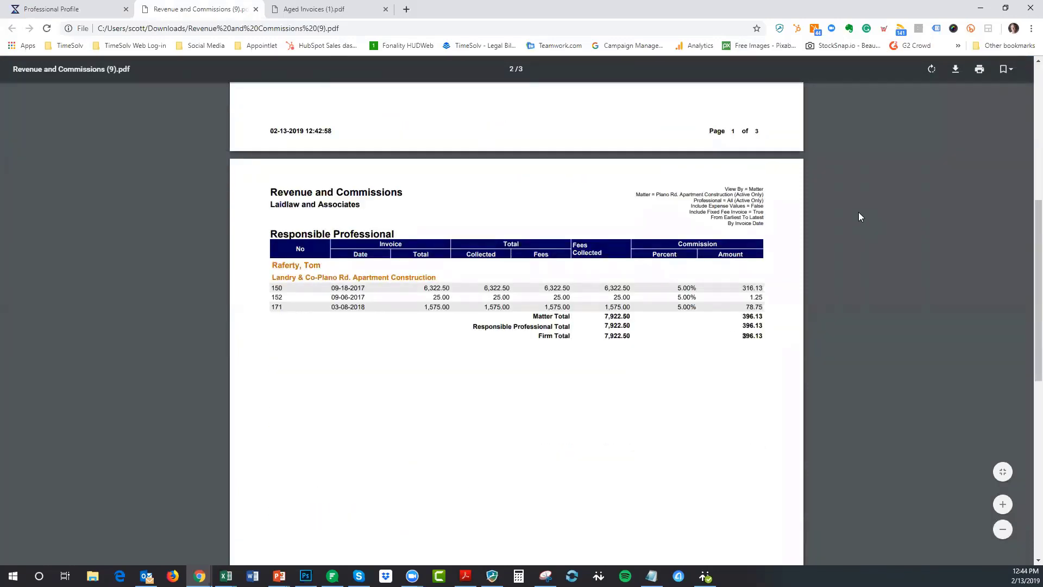
pyautogui.scroll(-7, 872, 265)
pyautogui.scroll(-2, 868, 263)
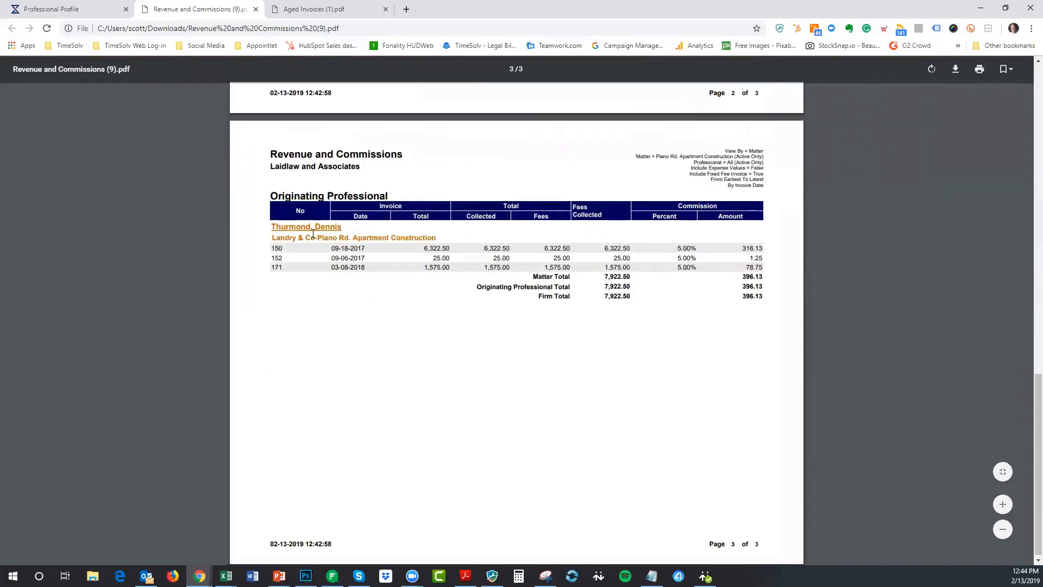
pyautogui.scroll(-1, 881, 293)
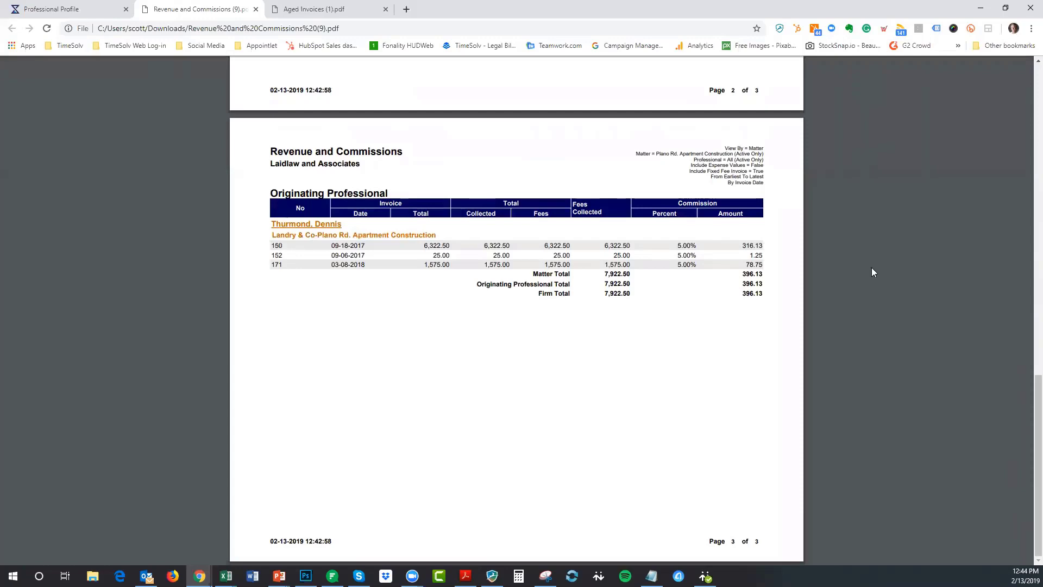
pyautogui.scroll(16, 871, 268)
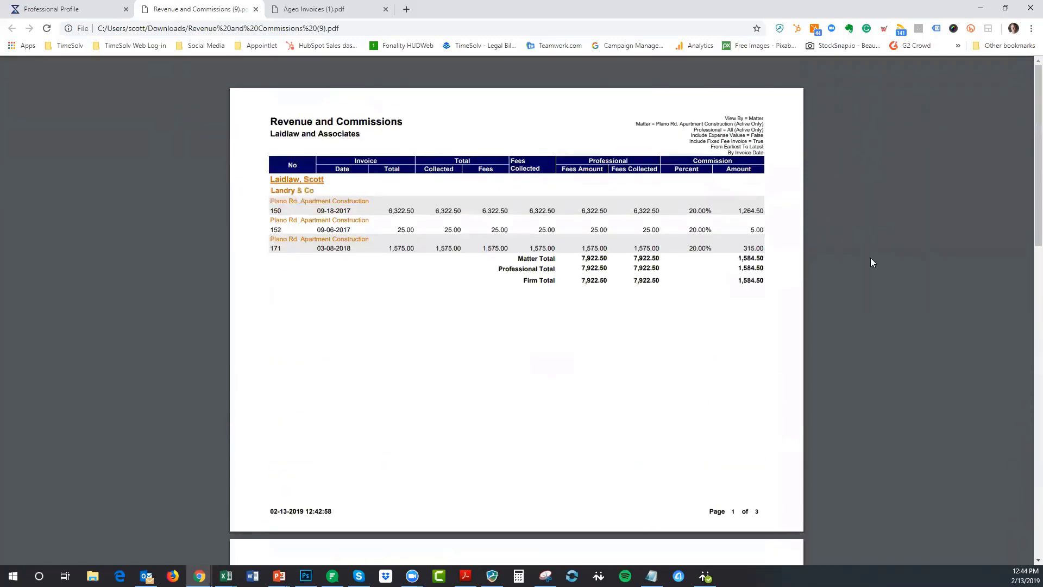
pyautogui.scroll(-6, 881, 251)
pyautogui.scroll(-3, 881, 251)
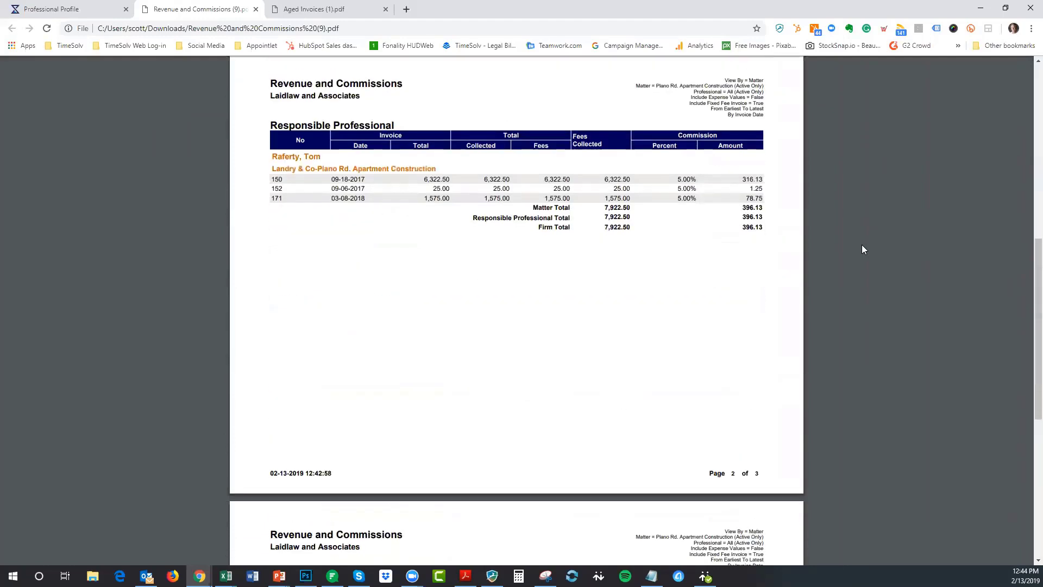
pyautogui.doubleClick(861, 245)
pyautogui.scroll(-4, 912, 231)
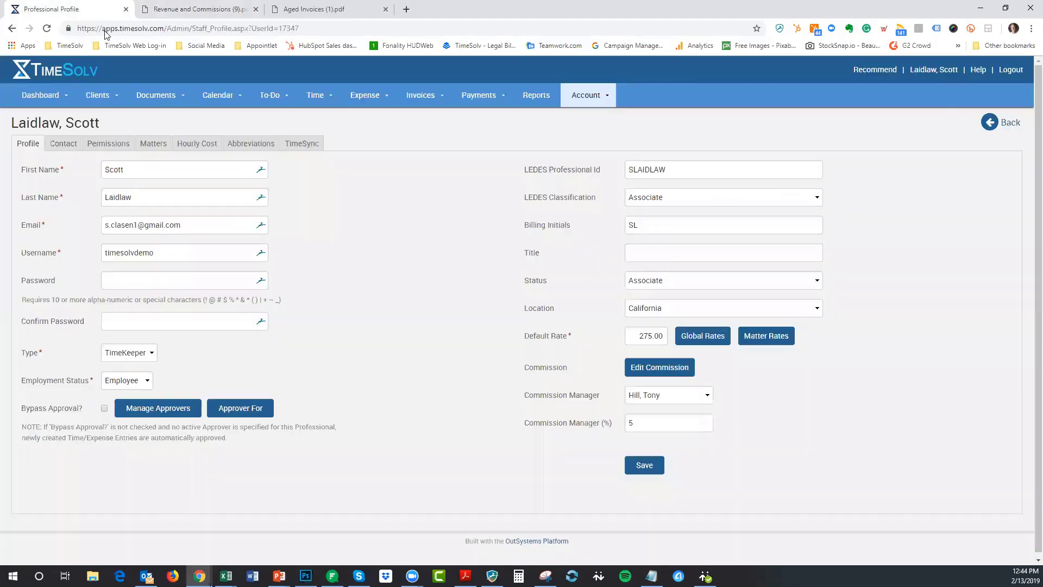
# - Reopen the professional's commission settings to confirm the 20% All/All entry
pyautogui.click(51, 9)
pyautogui.click(659, 367)
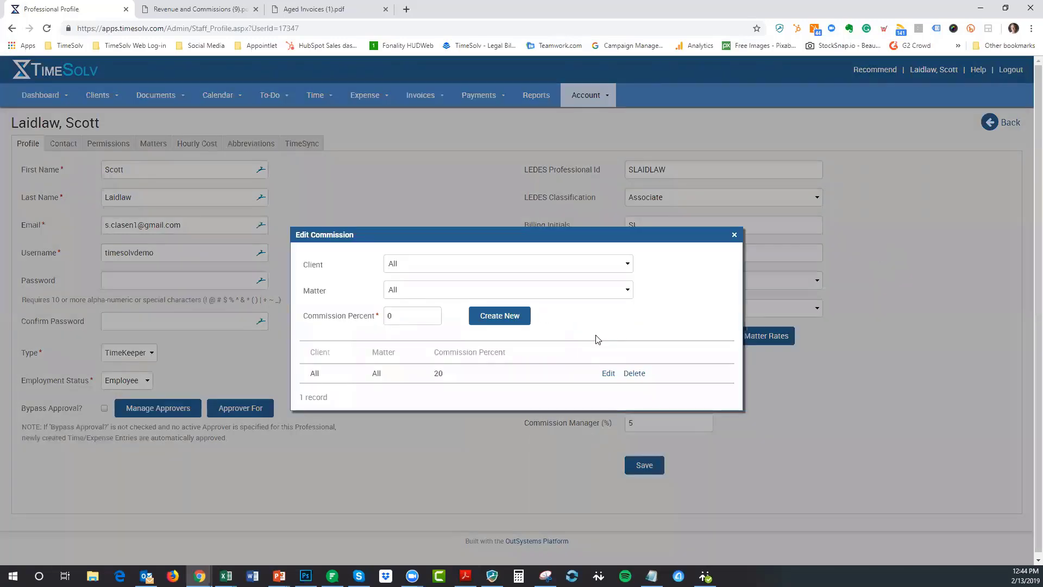
pyautogui.click(734, 235)
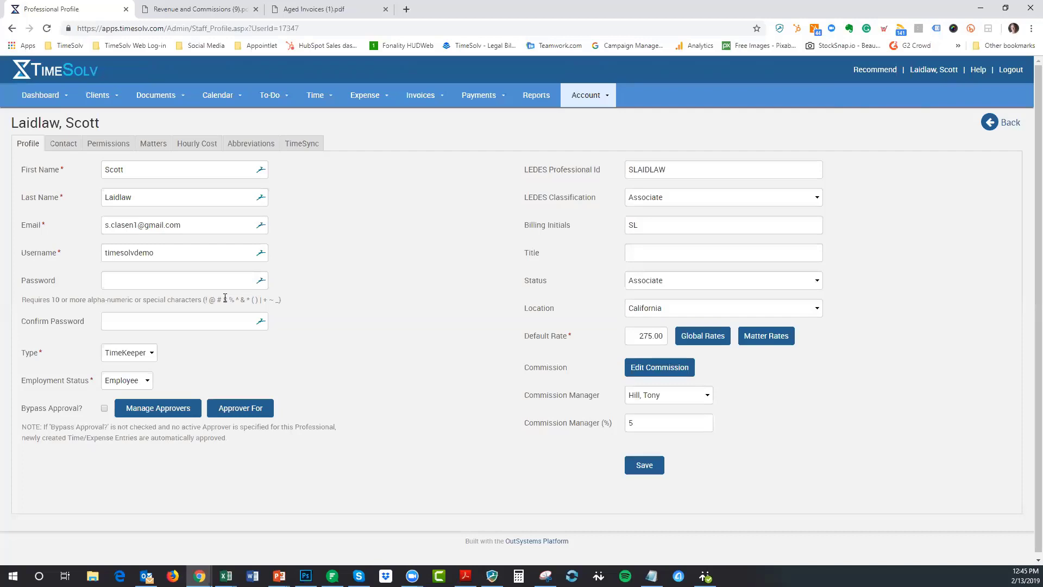
# - Go to Time Entry, then to the Time Settings General tab with its approval options
pyautogui.moveTo(315, 95)
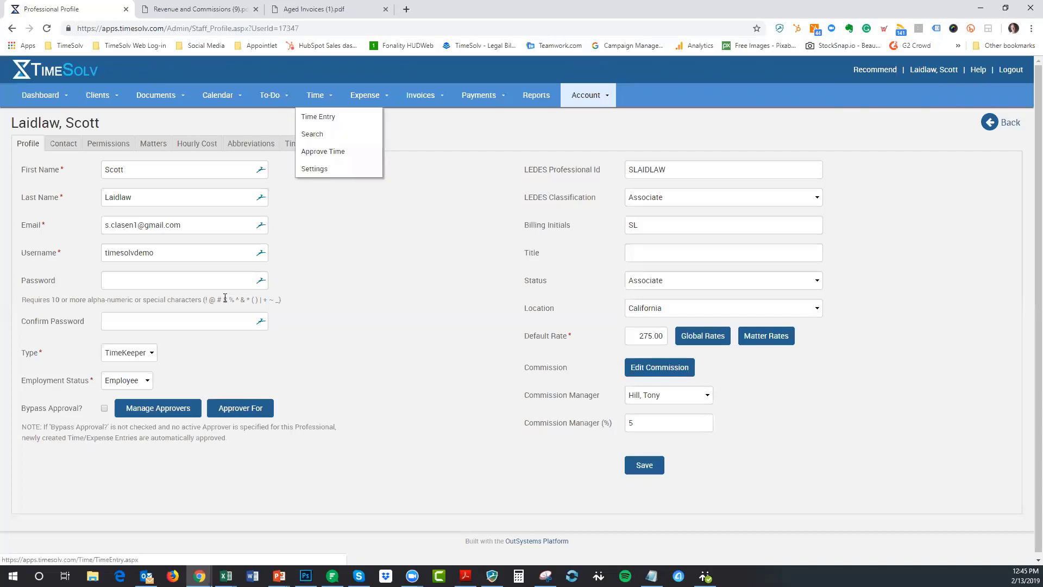
pyautogui.click(318, 117)
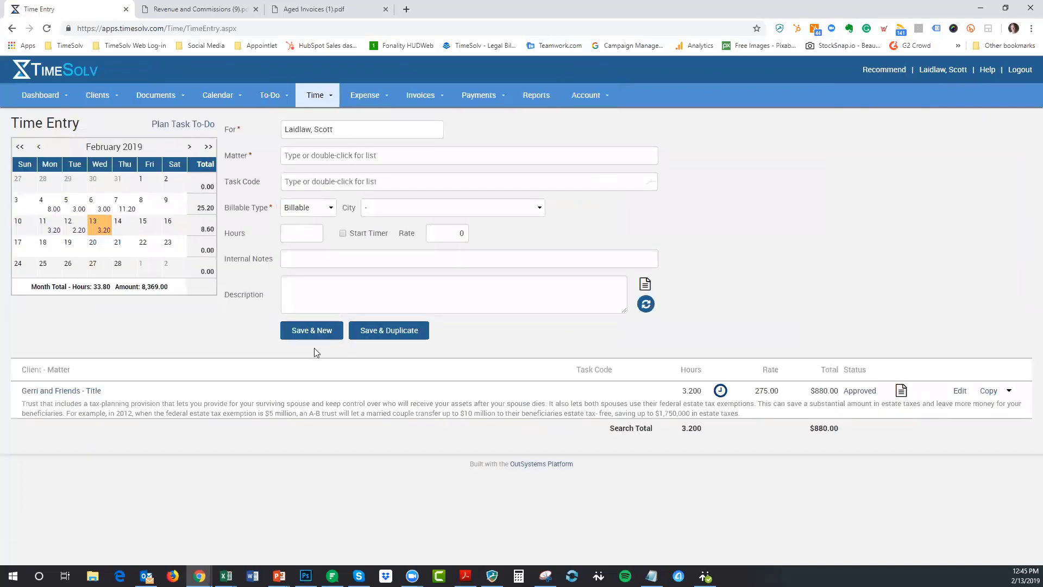
pyautogui.moveTo(315, 95)
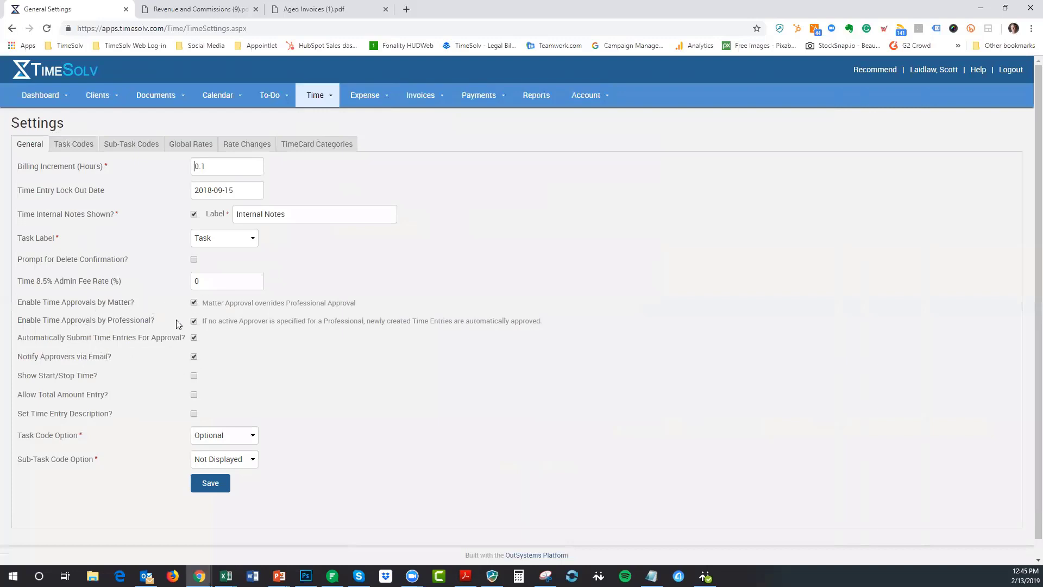
# - Open another professional's profile and review his time approvers, picking the level 2 approver
pyautogui.click(586, 96)
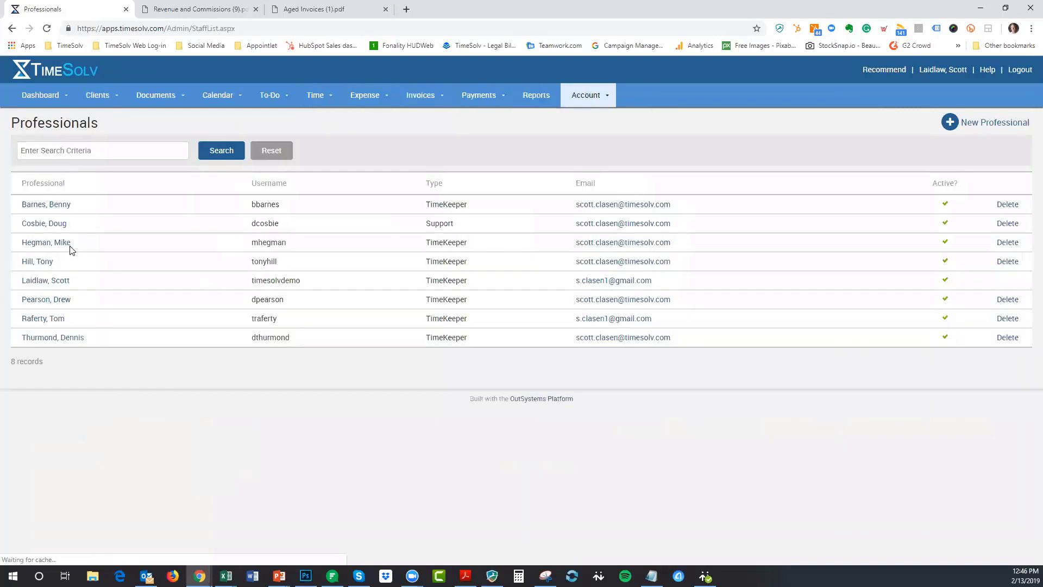
pyautogui.click(47, 265)
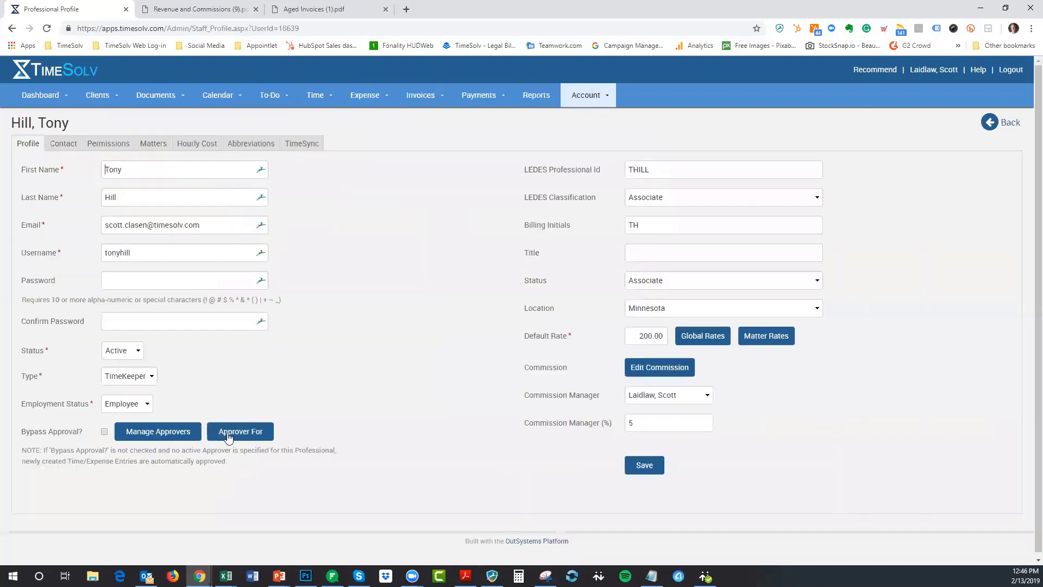
pyautogui.click(151, 436)
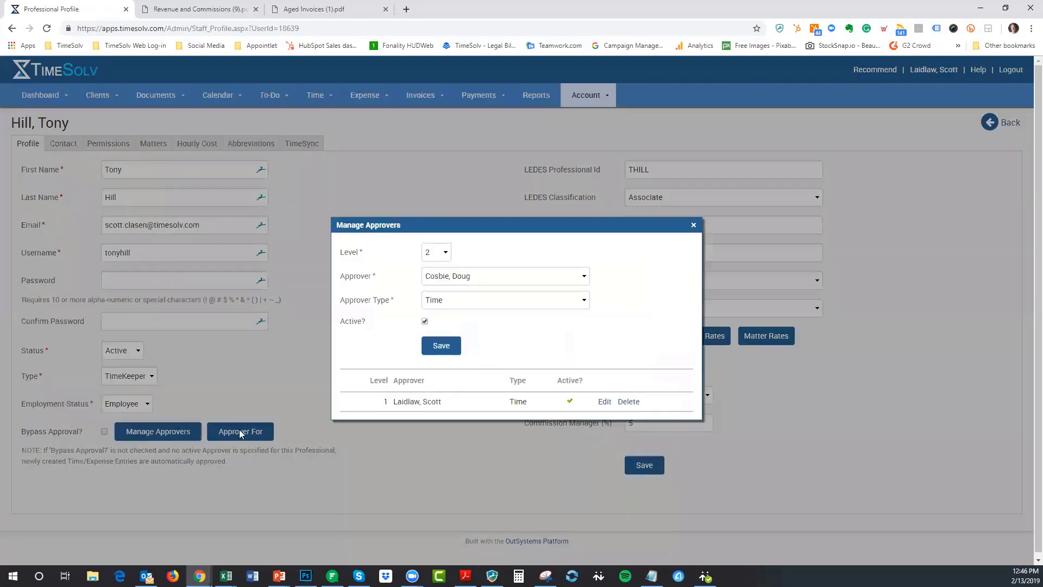
pyautogui.hotkey('alt', 'Down')
pyautogui.press('Down')
pyautogui.press('Down')
pyautogui.press('Down')
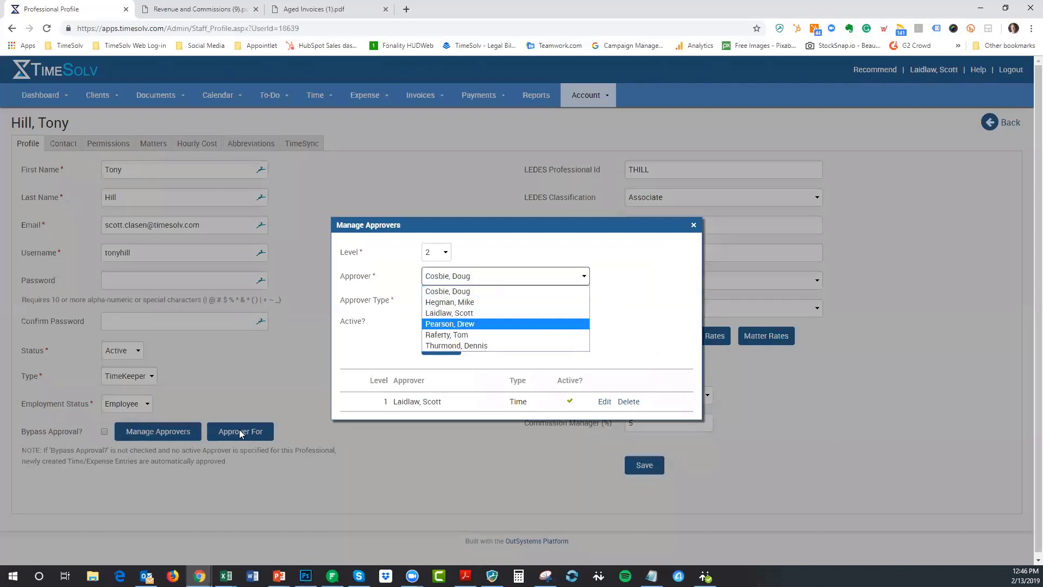
pyautogui.press('Up')
pyautogui.press('Return')
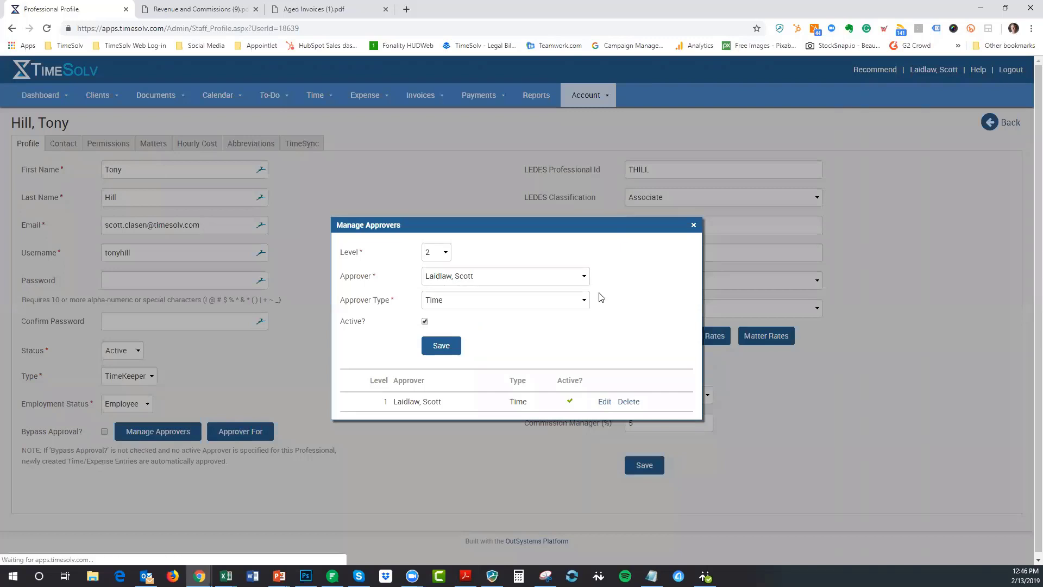
pyautogui.press('Escape')
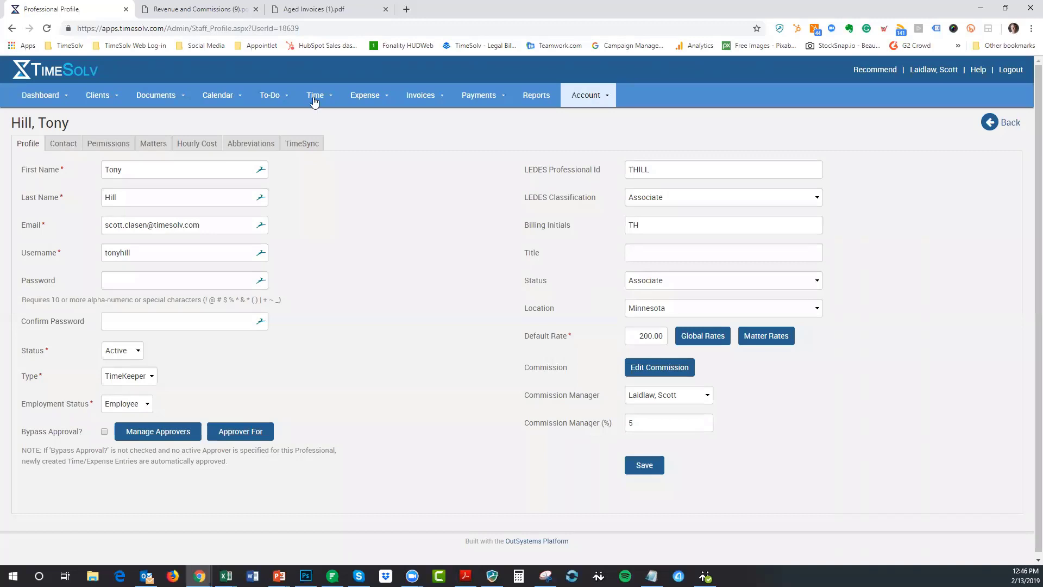
# - View the empty Approve Time page, then the Professionals list of 8 active records
pyautogui.moveTo(314, 101)
pyautogui.click(323, 151)
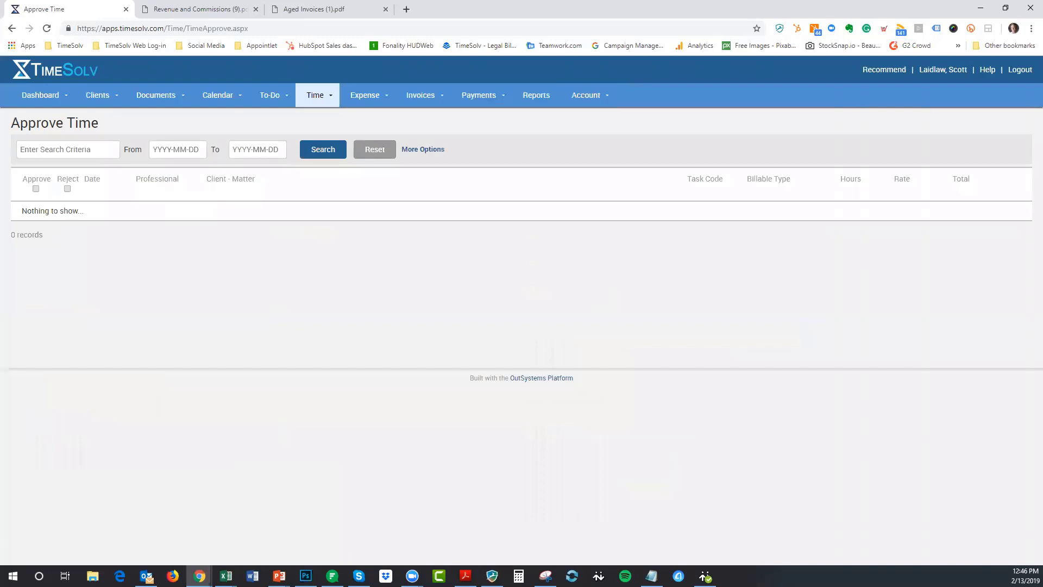
pyautogui.moveTo(423, 95)
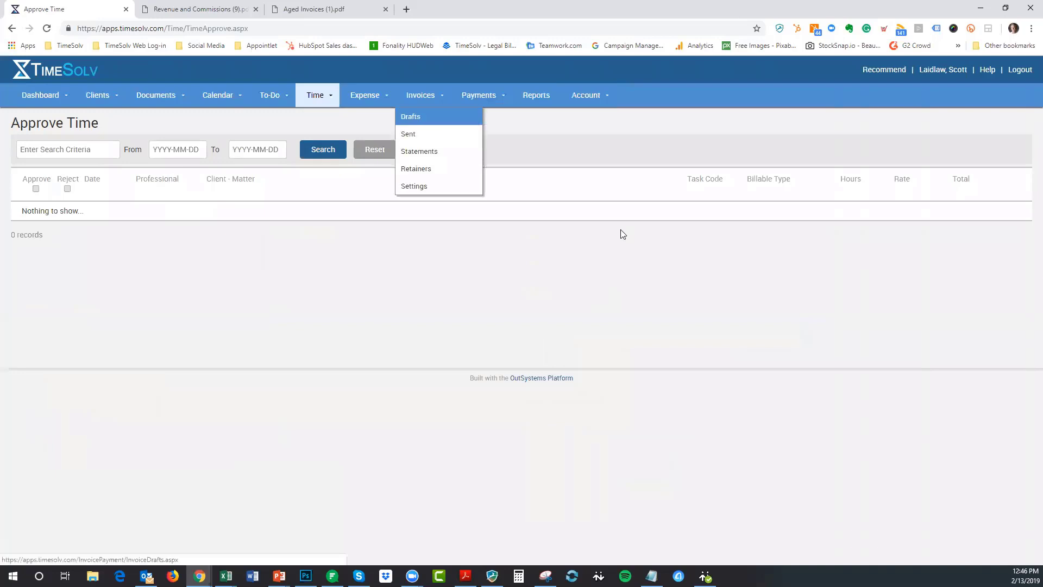
pyautogui.moveTo(594, 96)
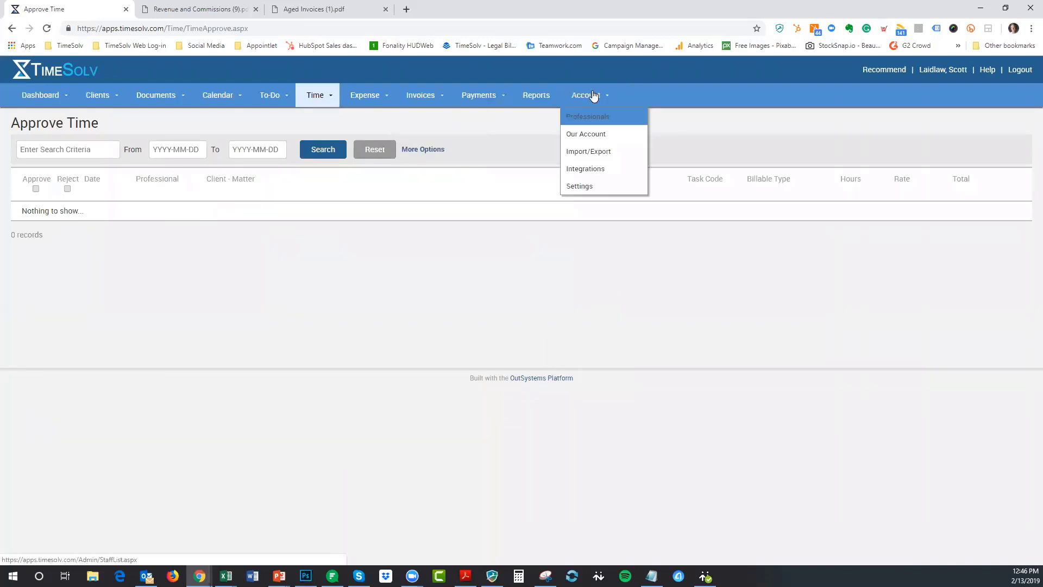
pyautogui.click(591, 116)
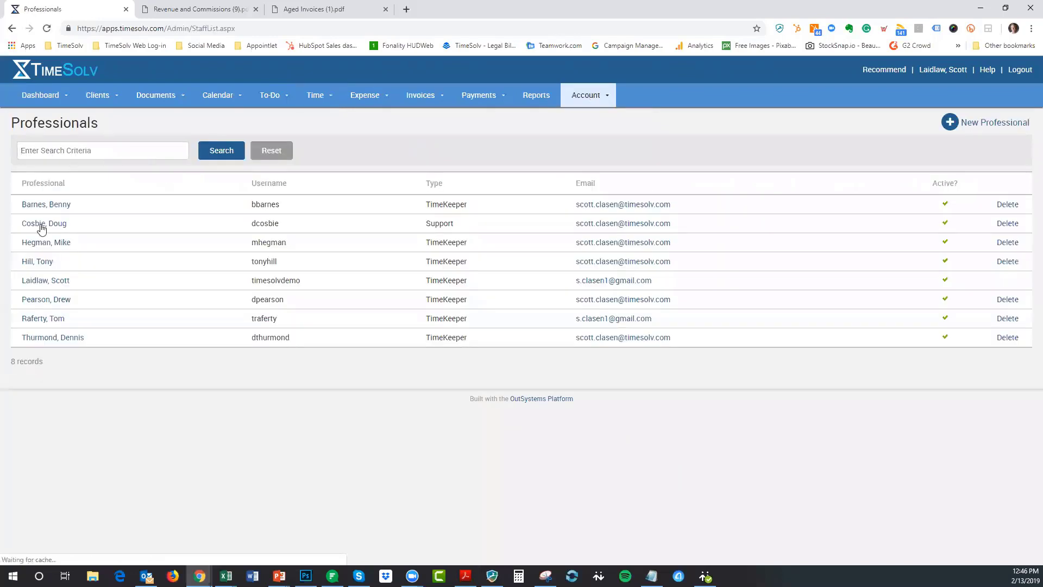
# - Check the professional's Invoices permission levels, keep No Access, and view the Sent invoices list
pyautogui.click(43, 264)
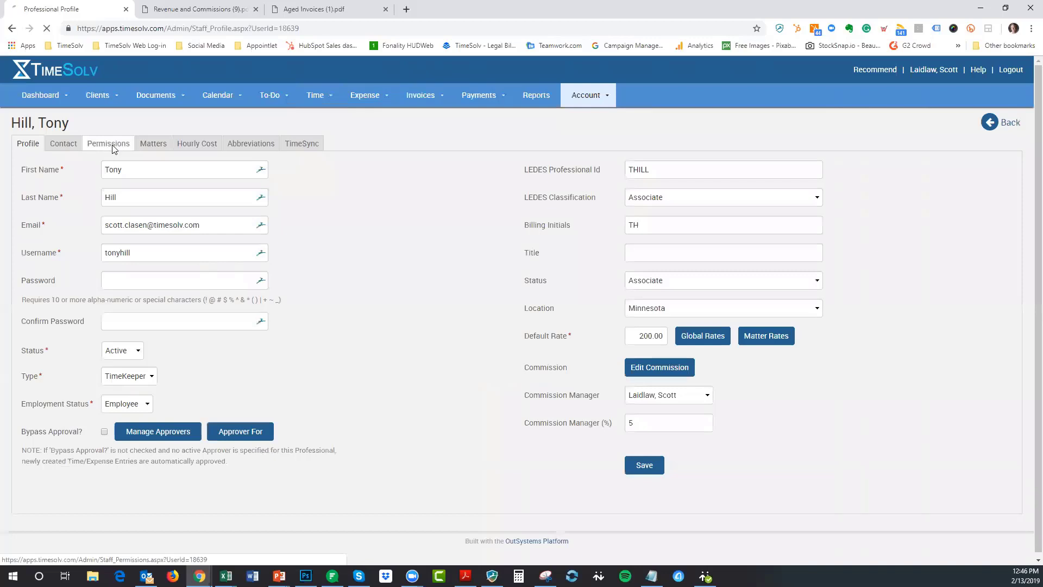
pyautogui.click(110, 147)
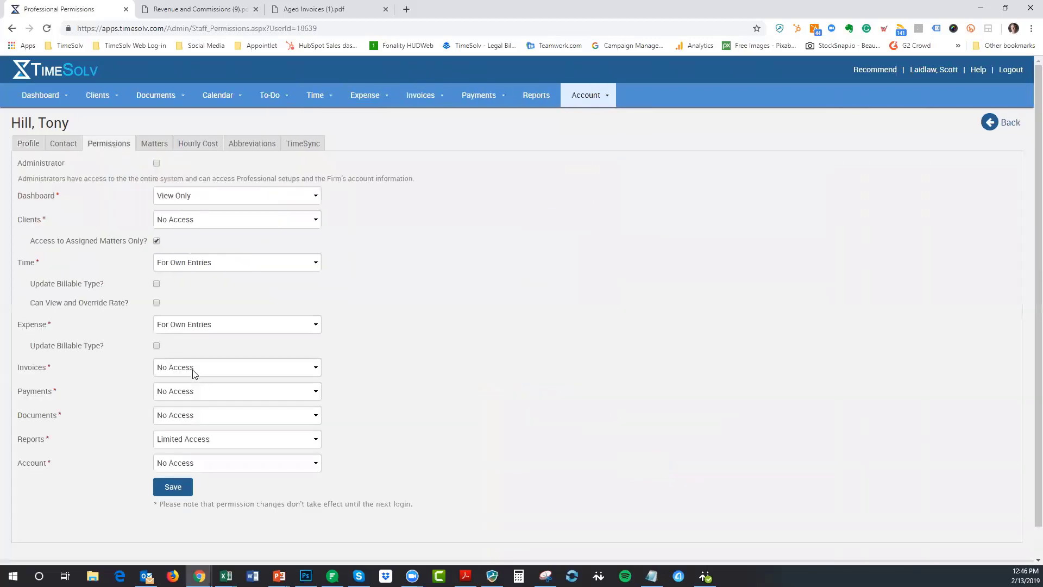
pyautogui.click(193, 368)
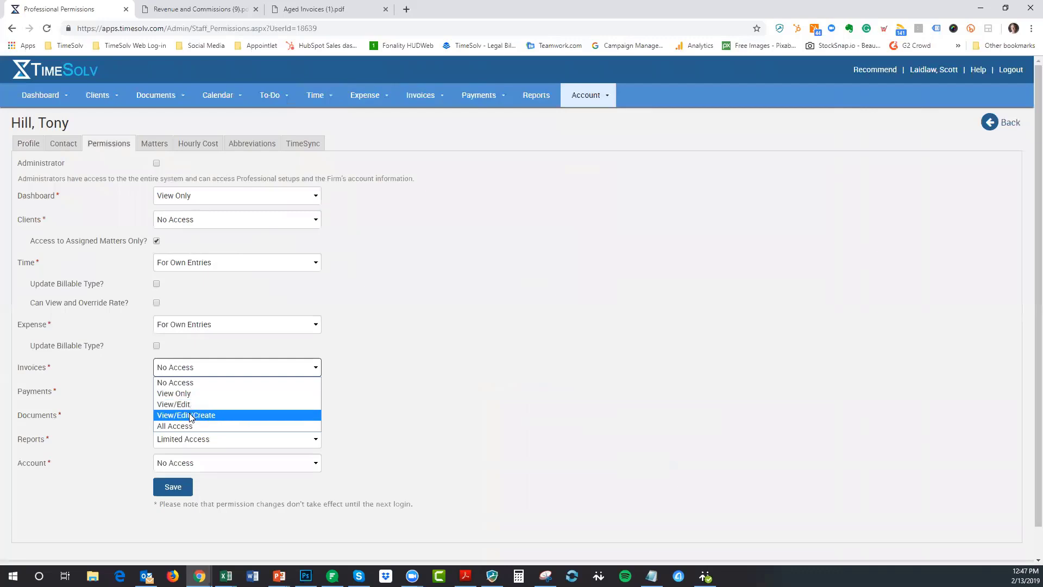
pyautogui.click(259, 386)
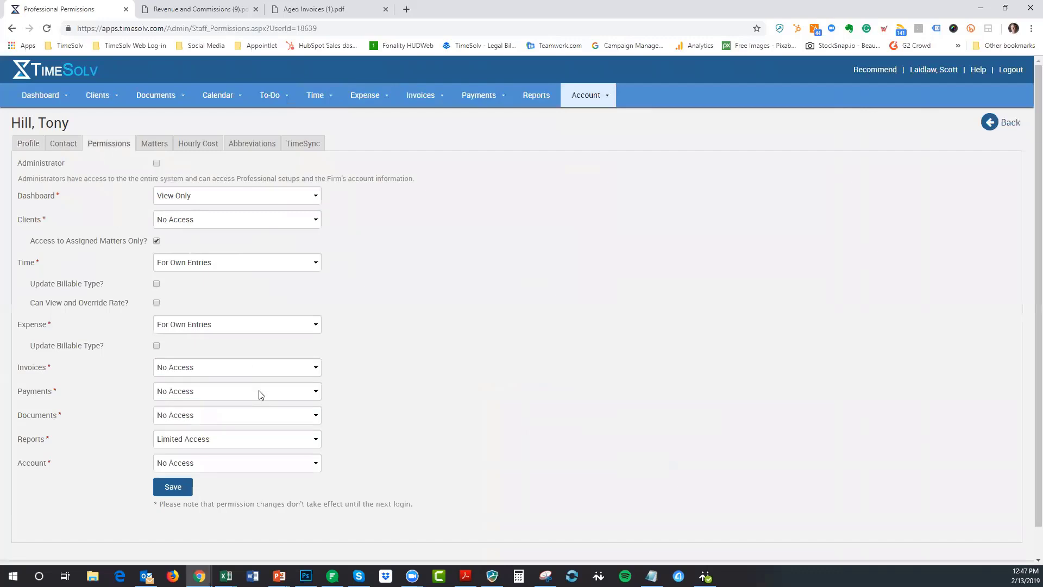
pyautogui.click(178, 370)
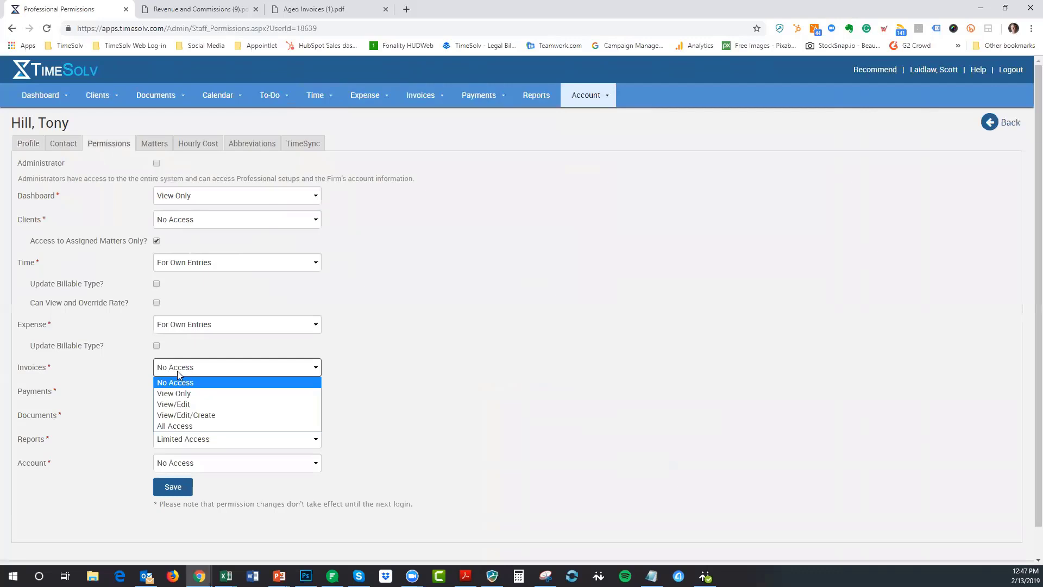
pyautogui.click(275, 370)
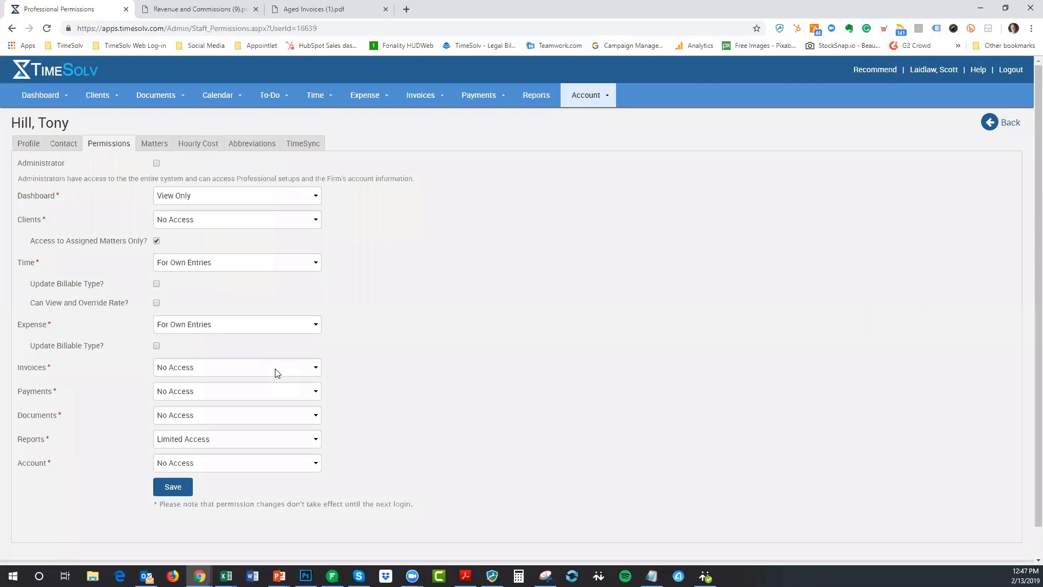
pyautogui.click(410, 96)
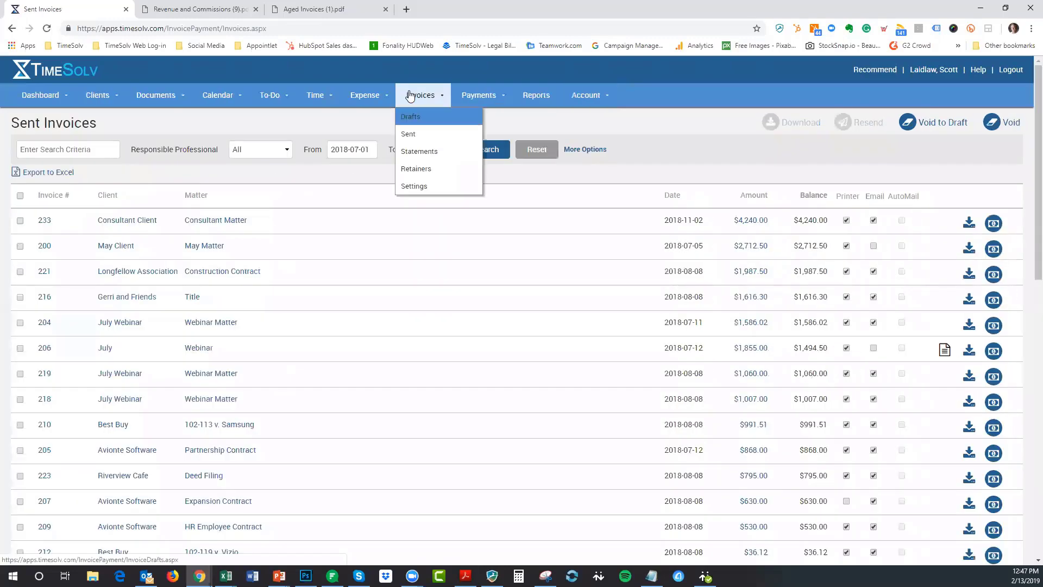
# - Look over a draft invoice's delivery settings, then advance the slide show to the Questions slide
pyautogui.click(410, 96)
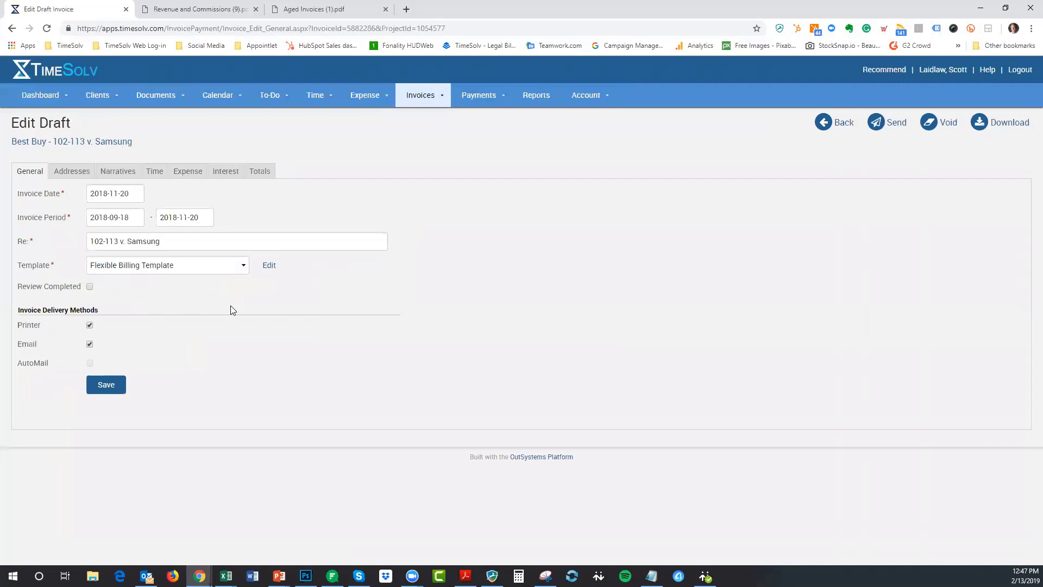
pyautogui.click(843, 123)
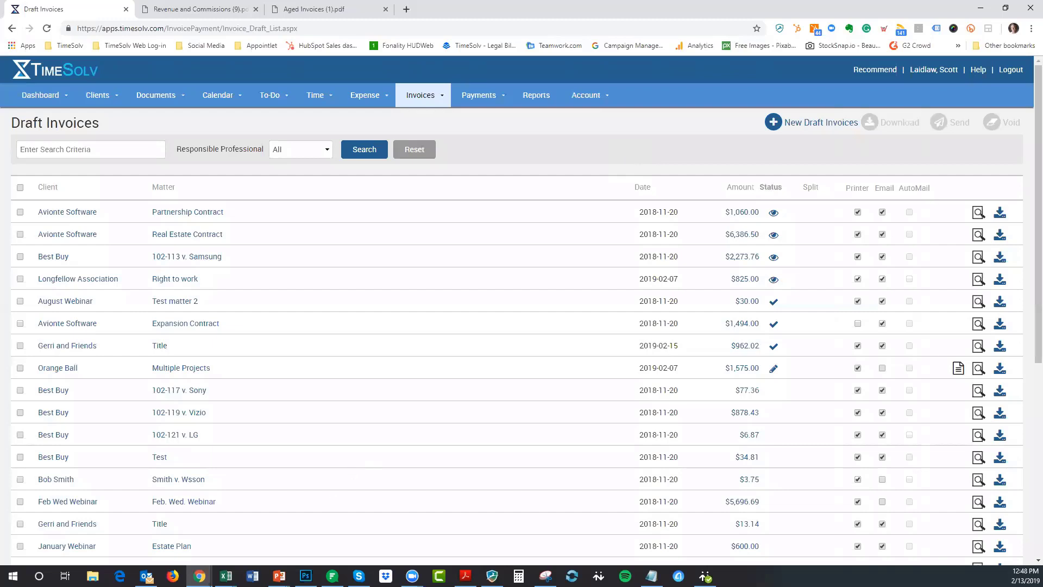
pyautogui.moveTo(278, 576)
pyautogui.click(281, 538)
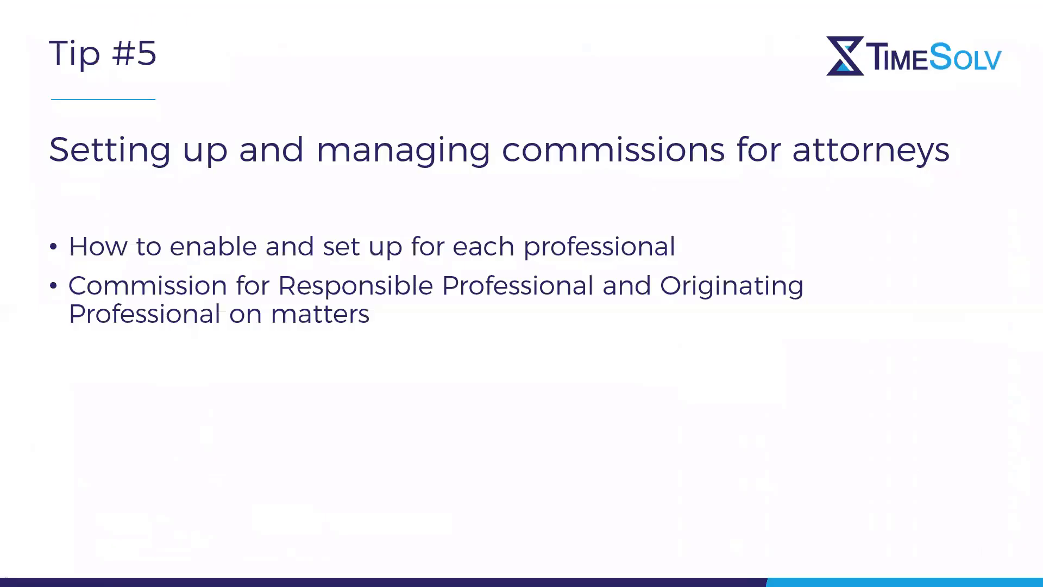
pyautogui.press('Right')
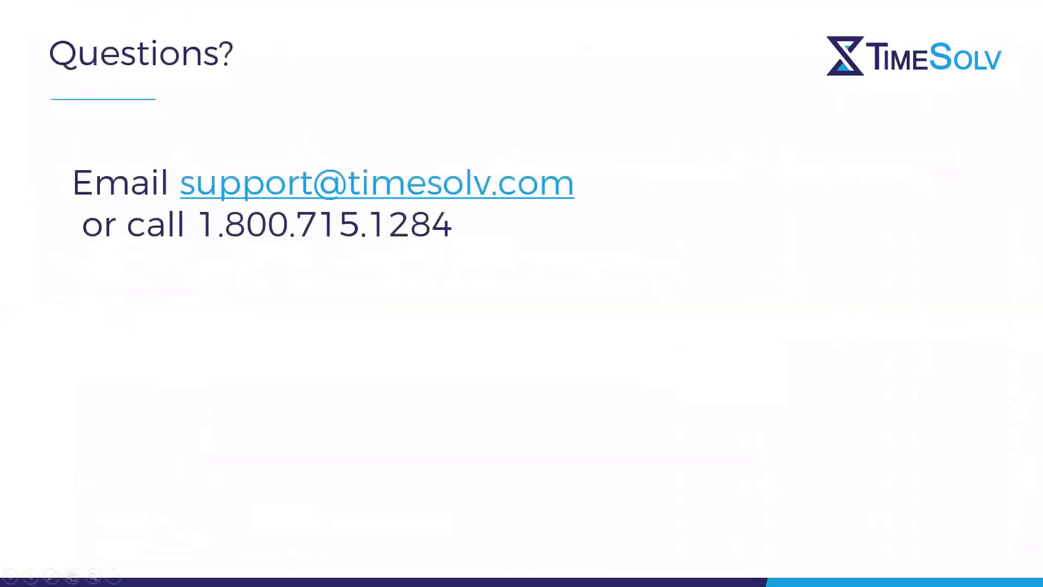